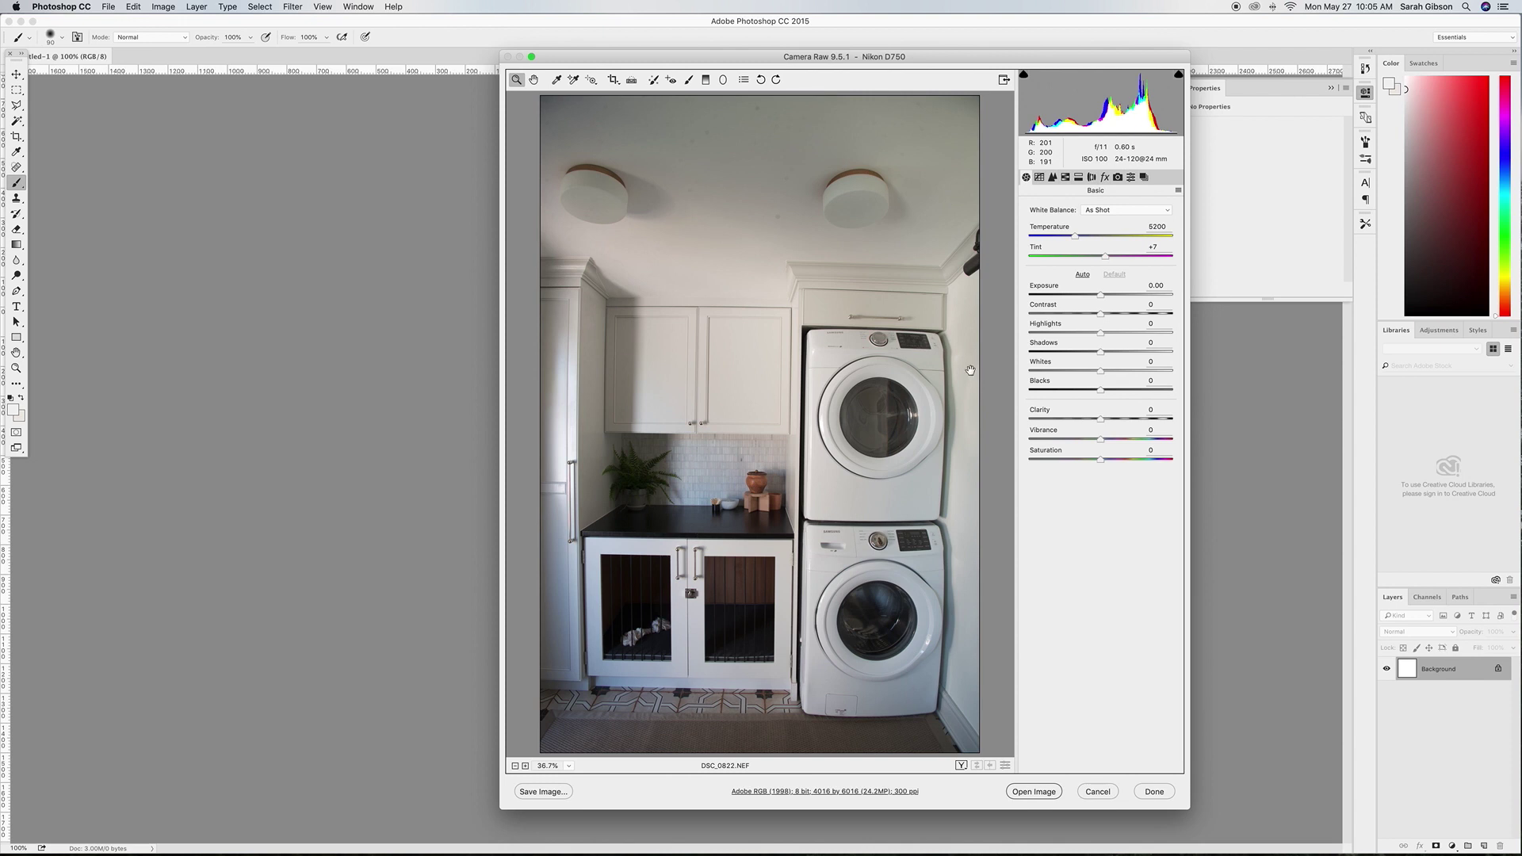
# Add a graduated filter from the photo's upper-left corner with exposure +2.65 and temperature -6
pyautogui.keyDown('alt'); pyautogui.click(971, 371); pyautogui.keyUp('alt')
pyautogui.keyDown('alt'); pyautogui.click(971, 371); pyautogui.keyUp('alt')
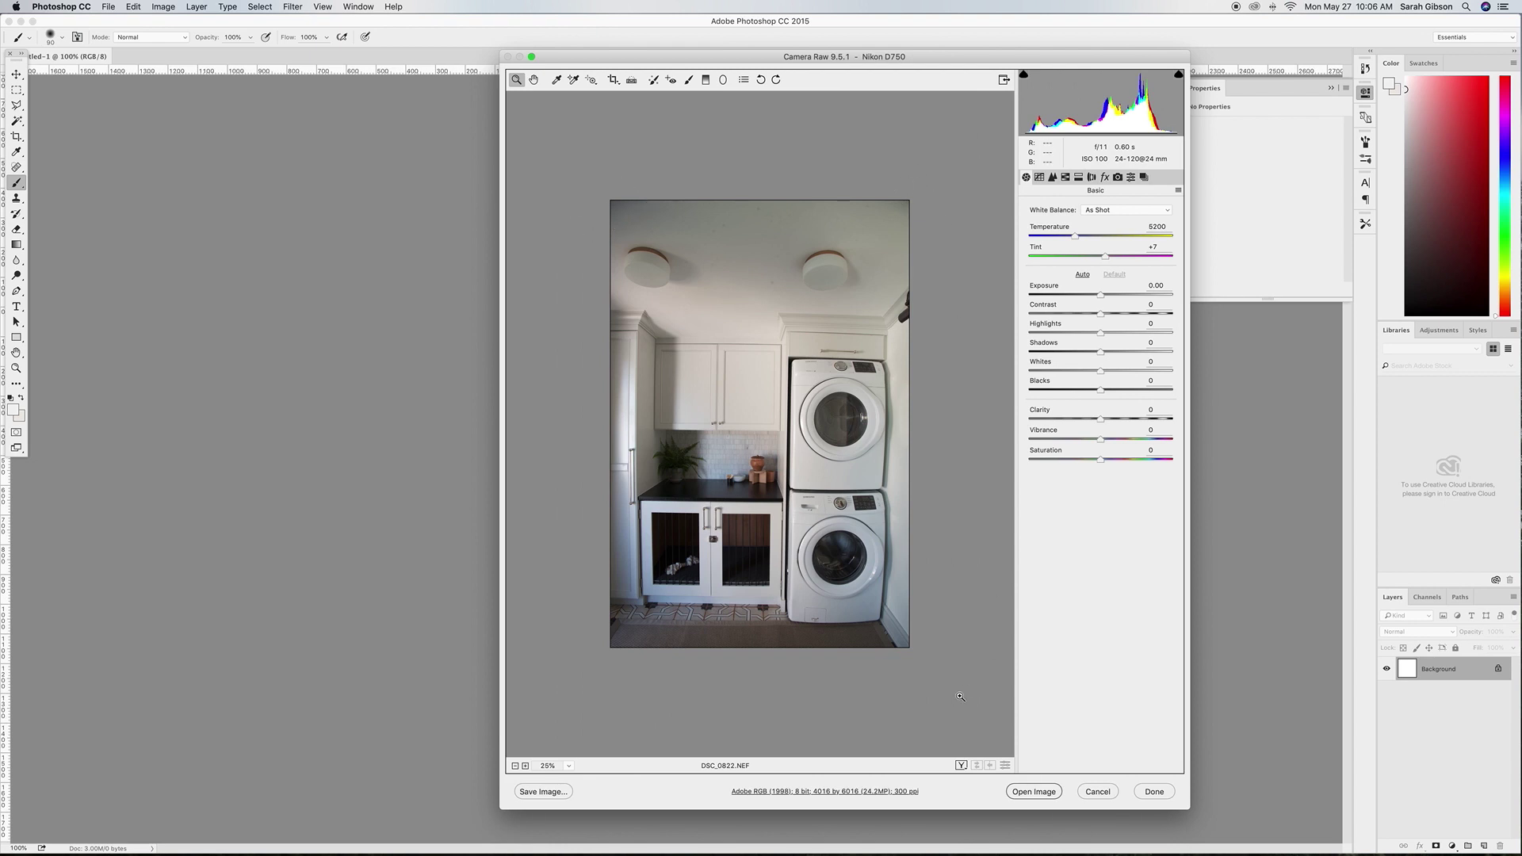
pyautogui.click(706, 79)
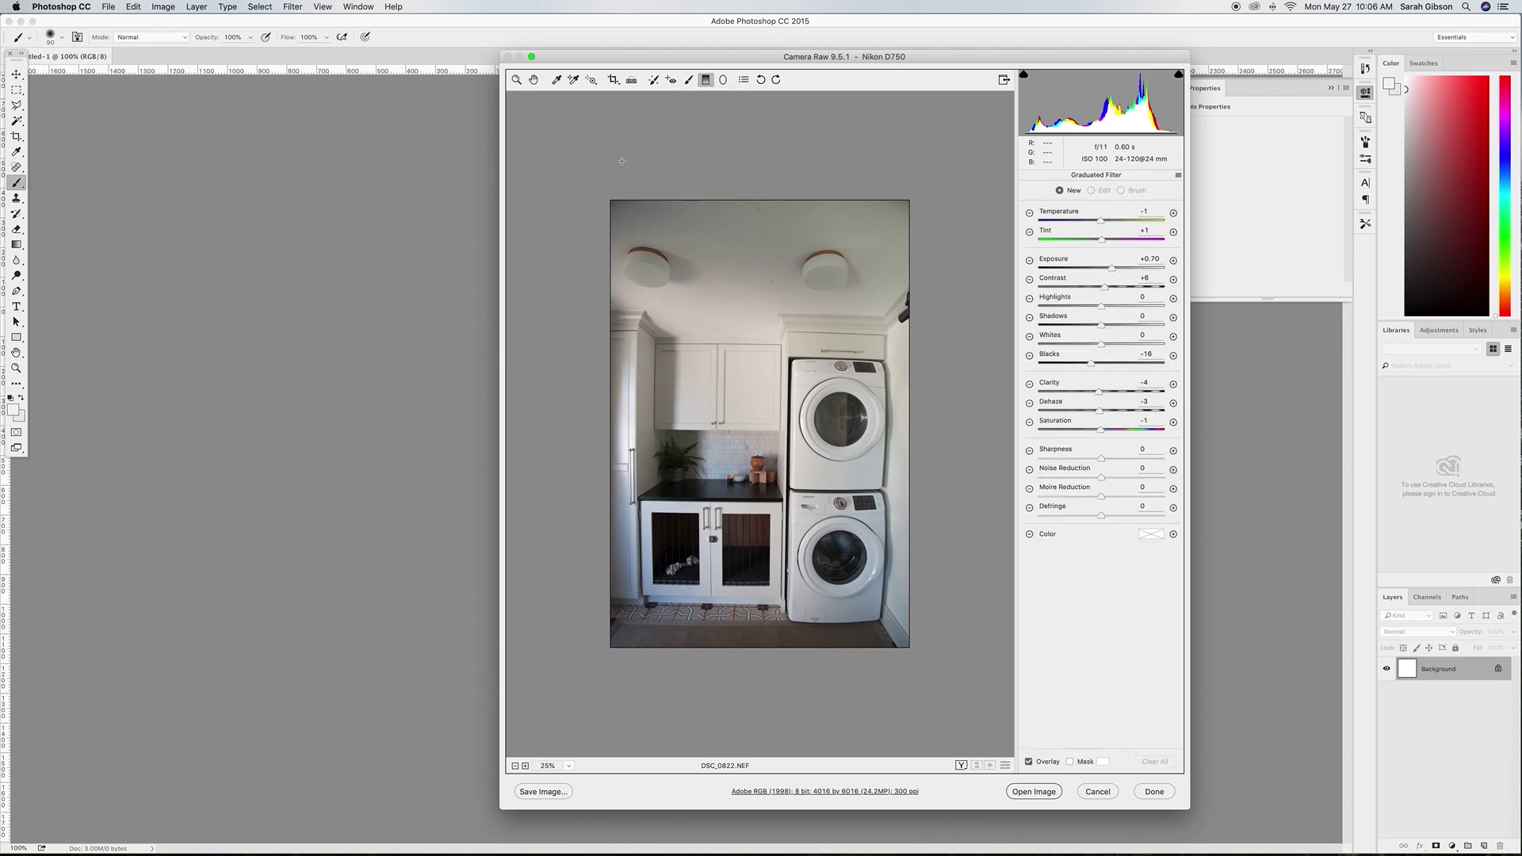
pyautogui.moveTo(567, 126); pyautogui.dragTo(700, 335)
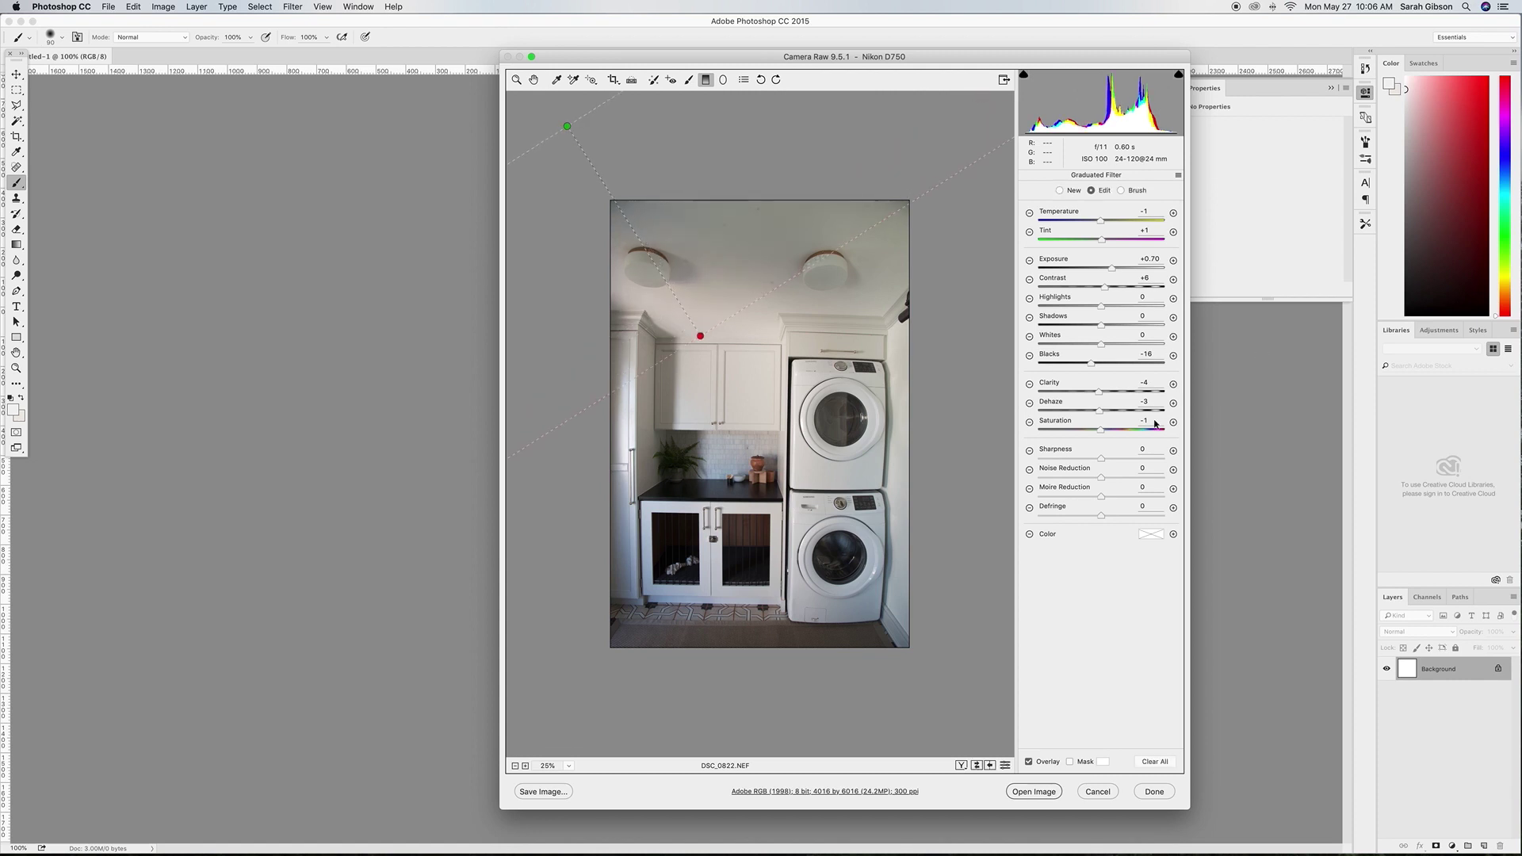
pyautogui.moveTo(1102, 221); pyautogui.dragTo(1142, 269)
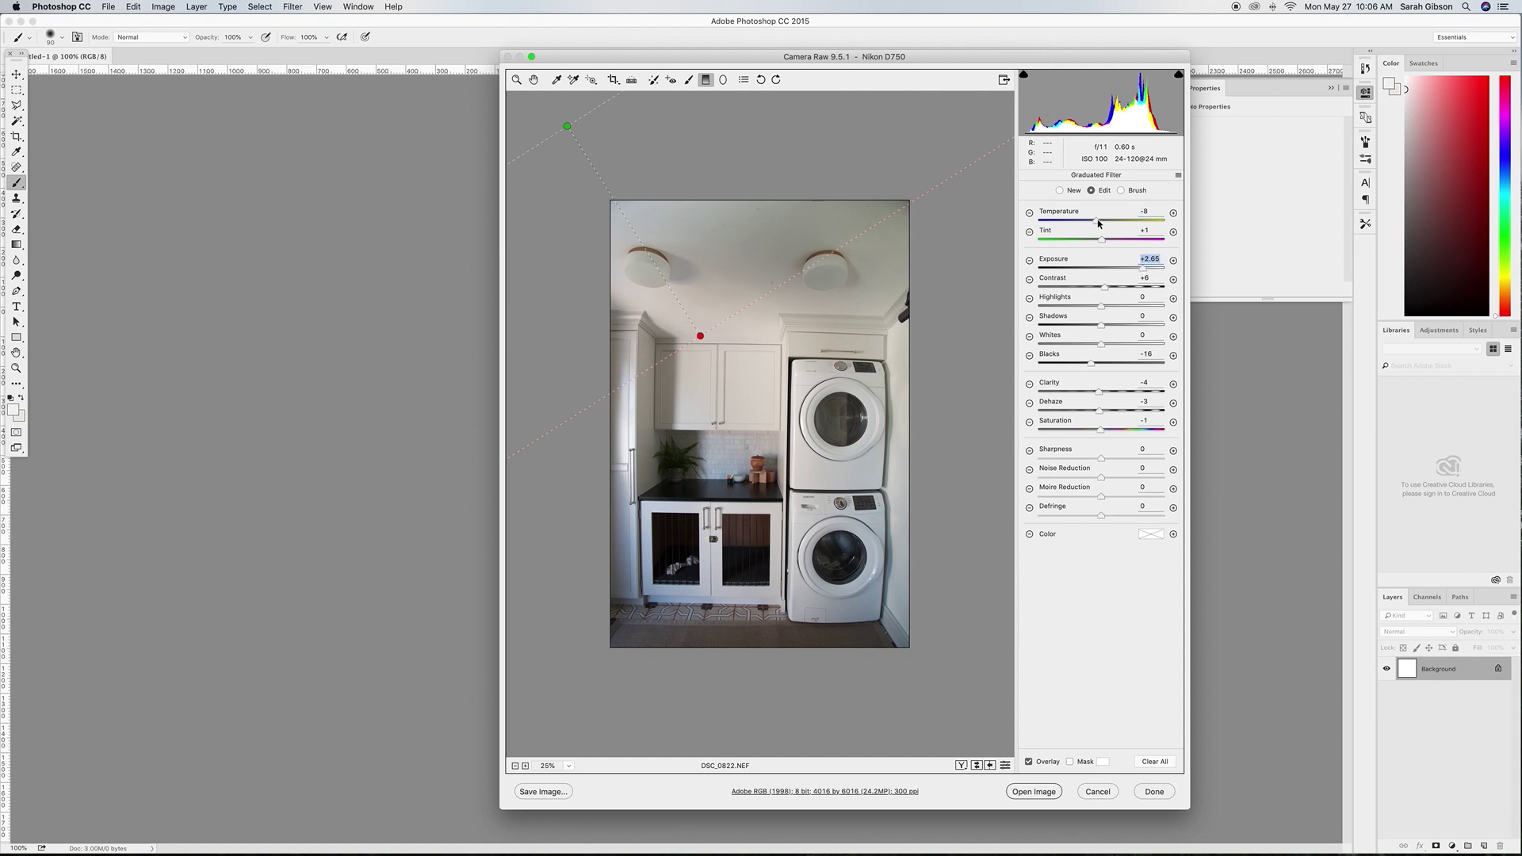
pyautogui.hotkey('shift', 'Tab')
pyautogui.hotkey('shift', 'Tab')
# Add a second upper-left graduated filter with tint +10, and an upper-right one with exposure +1.35
pyautogui.moveTo(555, 146); pyautogui.dragTo(698, 391)
pyautogui.moveTo(1143, 267); pyautogui.dragTo(1108, 240)
pyautogui.click(838, 310)
pyautogui.moveTo(836, 306); pyautogui.dragTo(820, 330)
pyautogui.moveTo(1112, 271); pyautogui.dragTo(1124, 268)
pyautogui.press('Up')
# Add a vertical graduated filter from above the ceiling down to the cabinets, with exposure +0.55 and a warmer temperature
pyautogui.moveTo(757, 142); pyautogui.dragTo(760, 425)
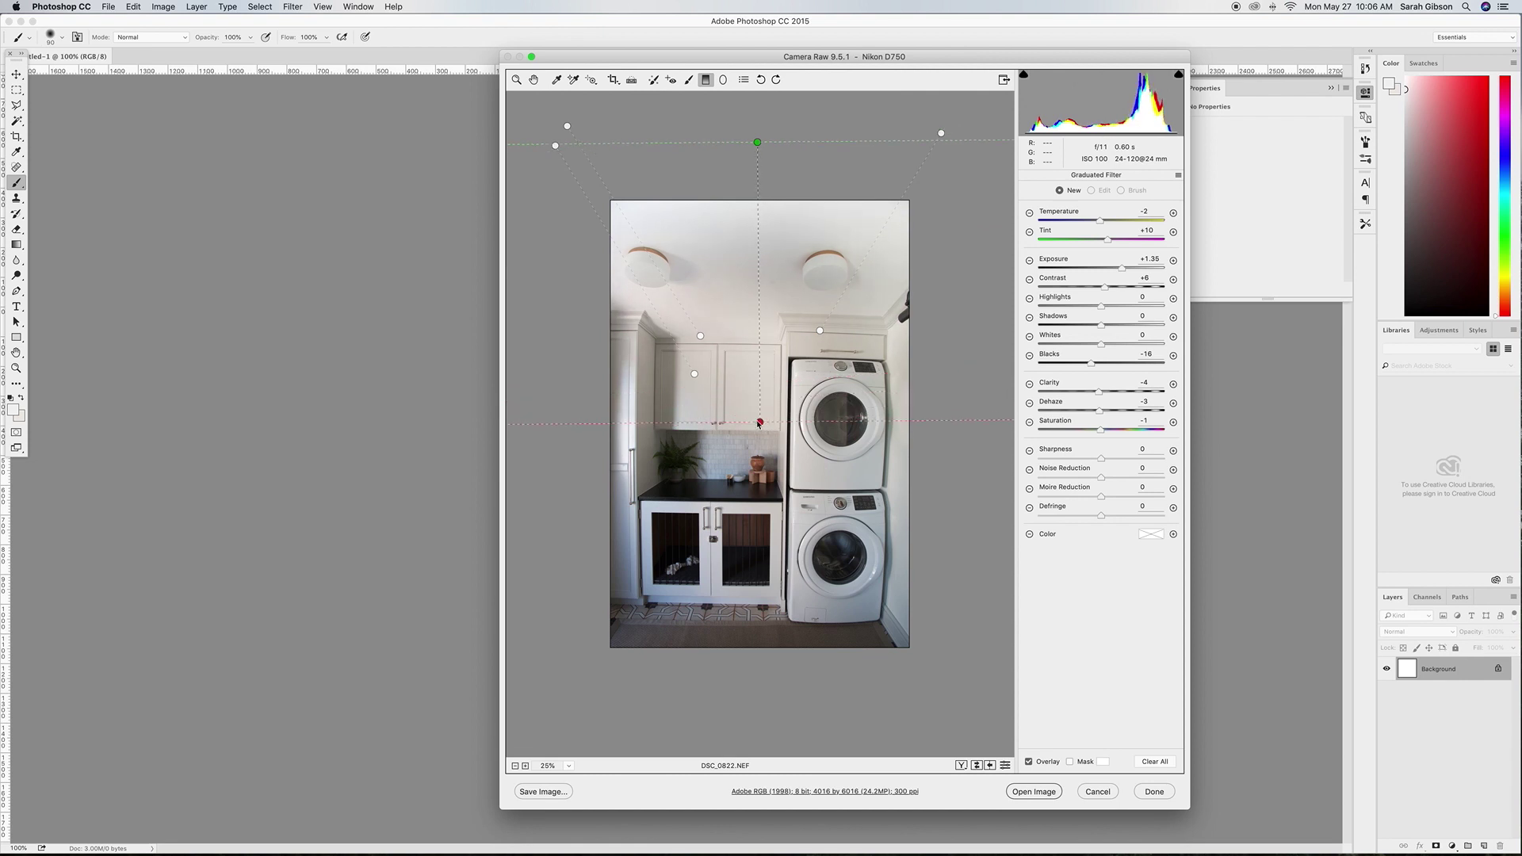
pyautogui.moveTo(1100, 220); pyautogui.dragTo(1107, 220)
pyautogui.moveTo(1115, 272); pyautogui.dragTo(1113, 272)
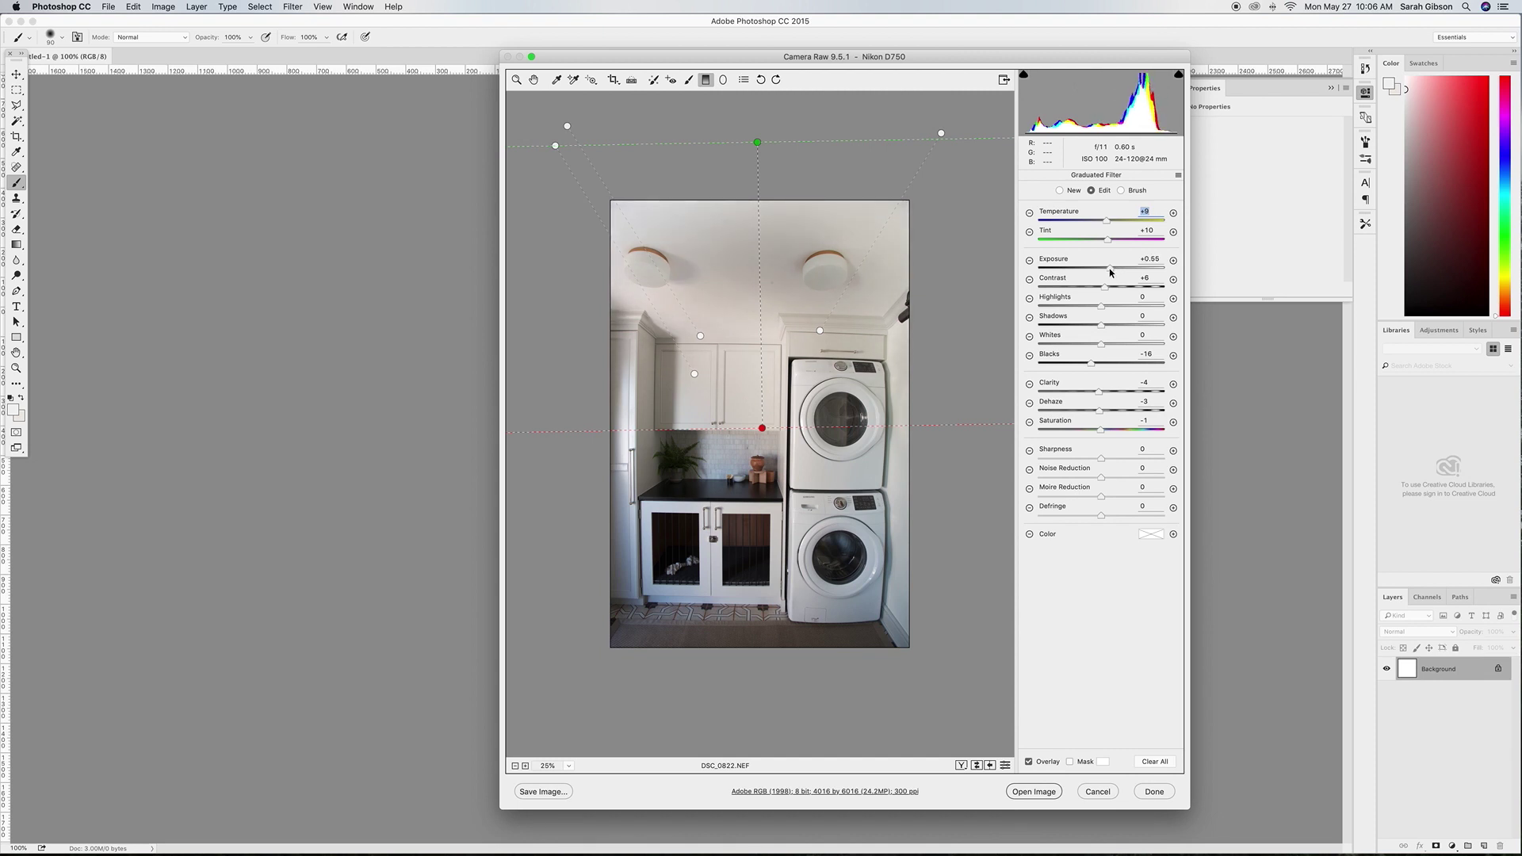
pyautogui.moveTo(1112, 272); pyautogui.dragTo(1110, 272)
# Add graduated filters from the photo's two lower corners and bottom edge with exposure +1.20 and temperature +16
pyautogui.moveTo(590, 689); pyautogui.dragTo(664, 531)
pyautogui.moveTo(1110, 270); pyautogui.dragTo(1112, 225)
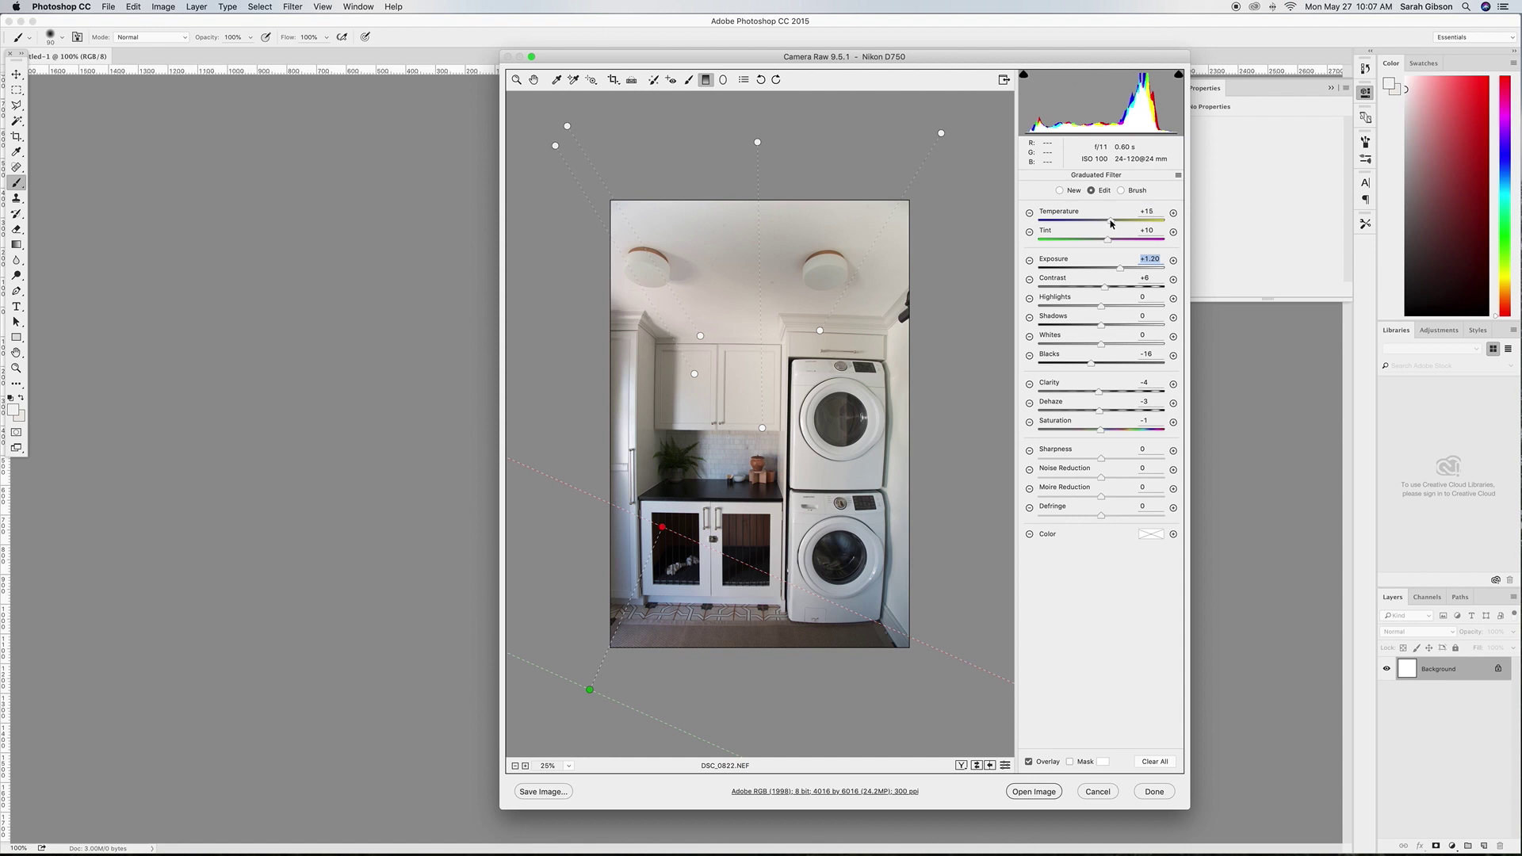
pyautogui.moveTo(928, 703); pyautogui.dragTo(803, 526)
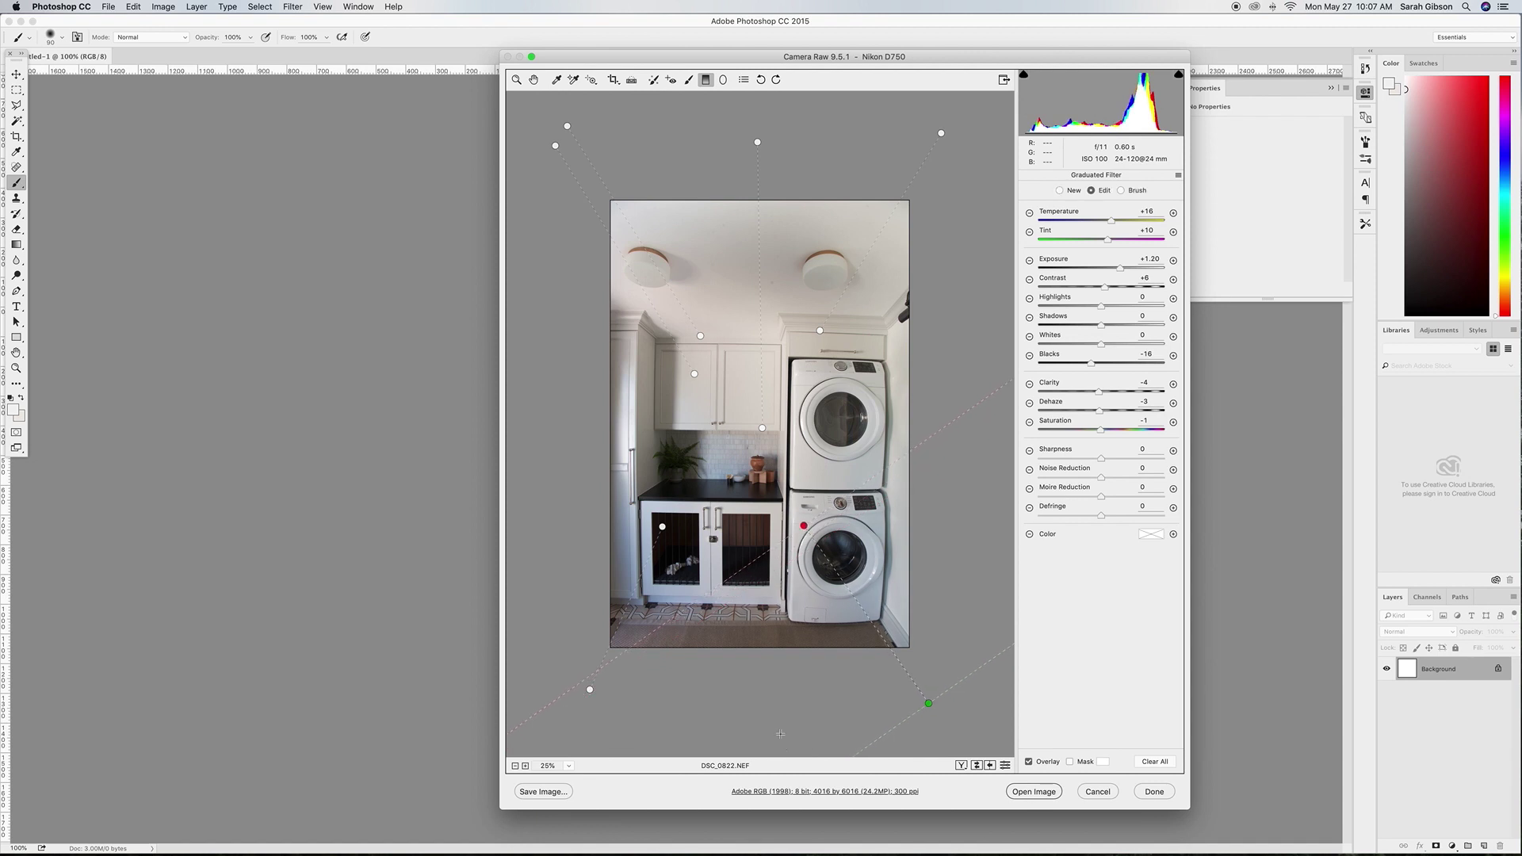
pyautogui.moveTo(781, 735); pyautogui.dragTo(777, 469)
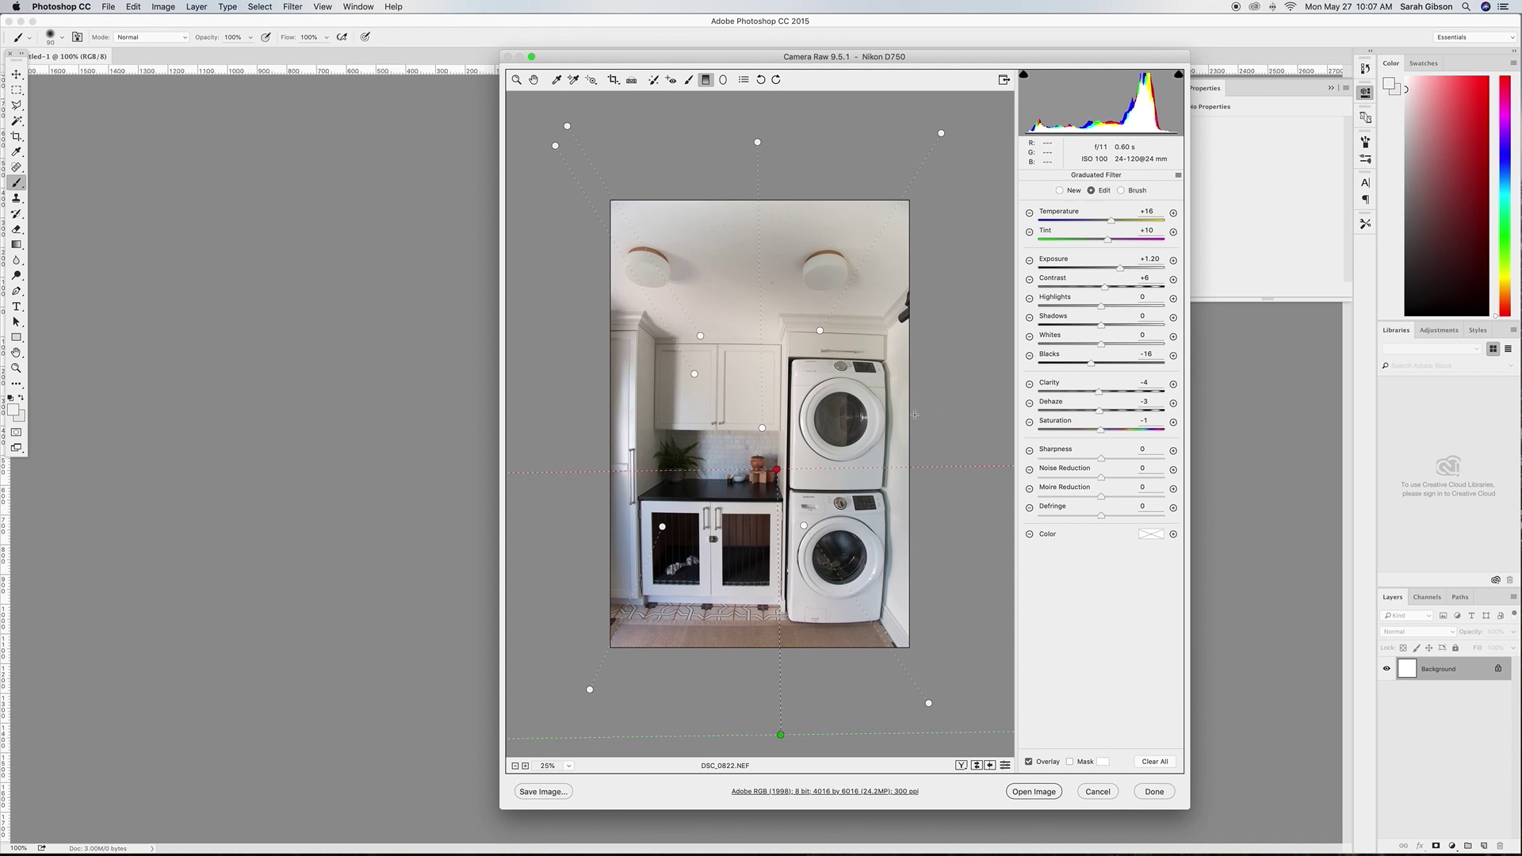
# Add a graduated filter from the photo's left edge with exposure -0.10 and temperature +9, and one from its right edge with exposure +0.15
pyautogui.click(531, 377)
pyautogui.moveTo(530, 377); pyautogui.dragTo(817, 369)
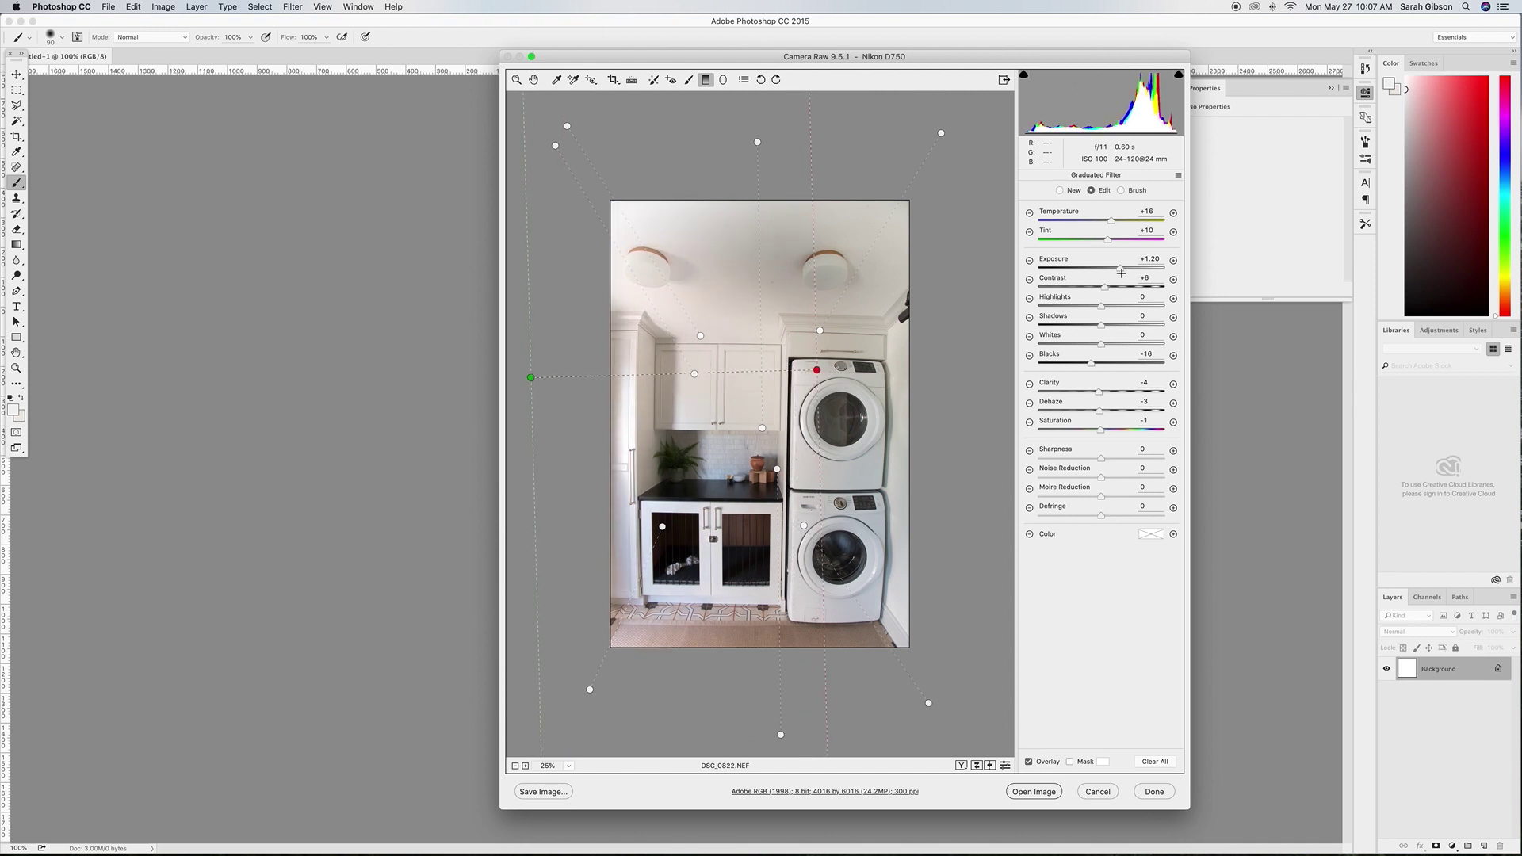
pyautogui.moveTo(1118, 272); pyautogui.dragTo(1106, 224)
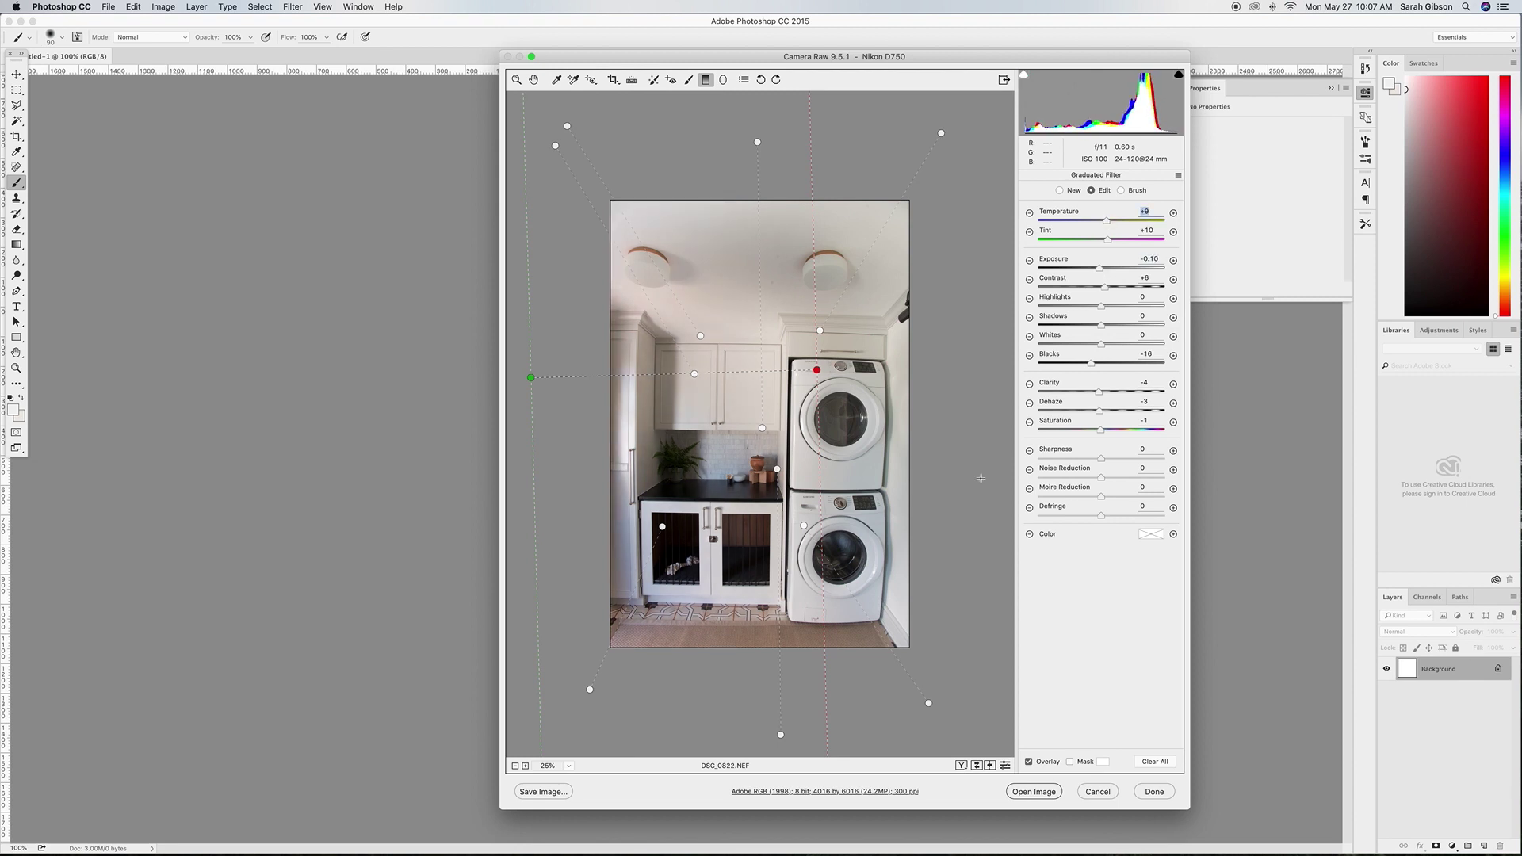
pyautogui.moveTo(975, 457); pyautogui.dragTo(796, 458)
pyautogui.moveTo(1102, 273); pyautogui.dragTo(1106, 273)
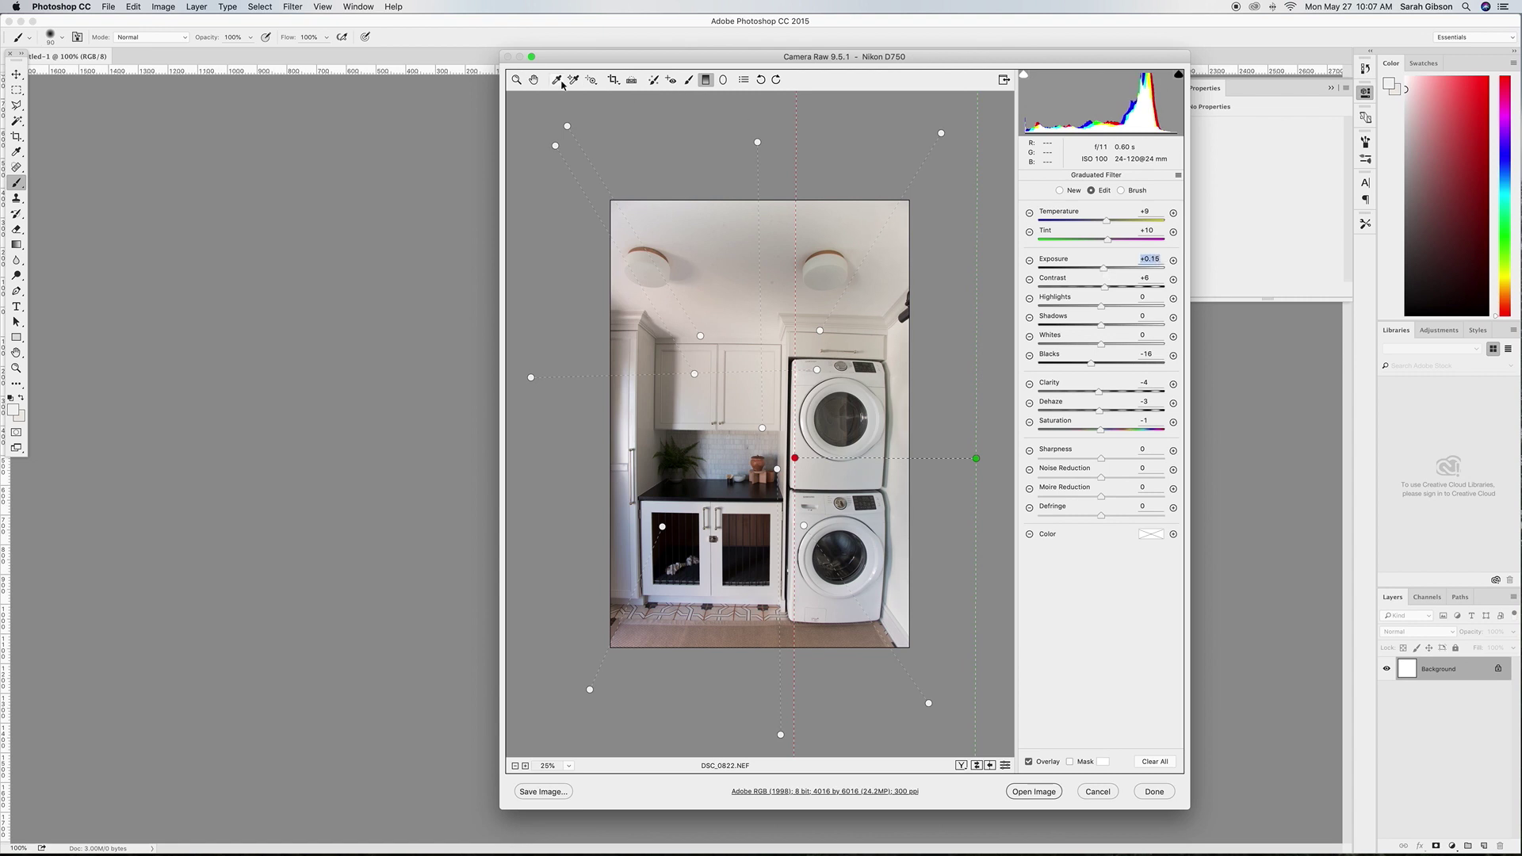
pyautogui.press('h')
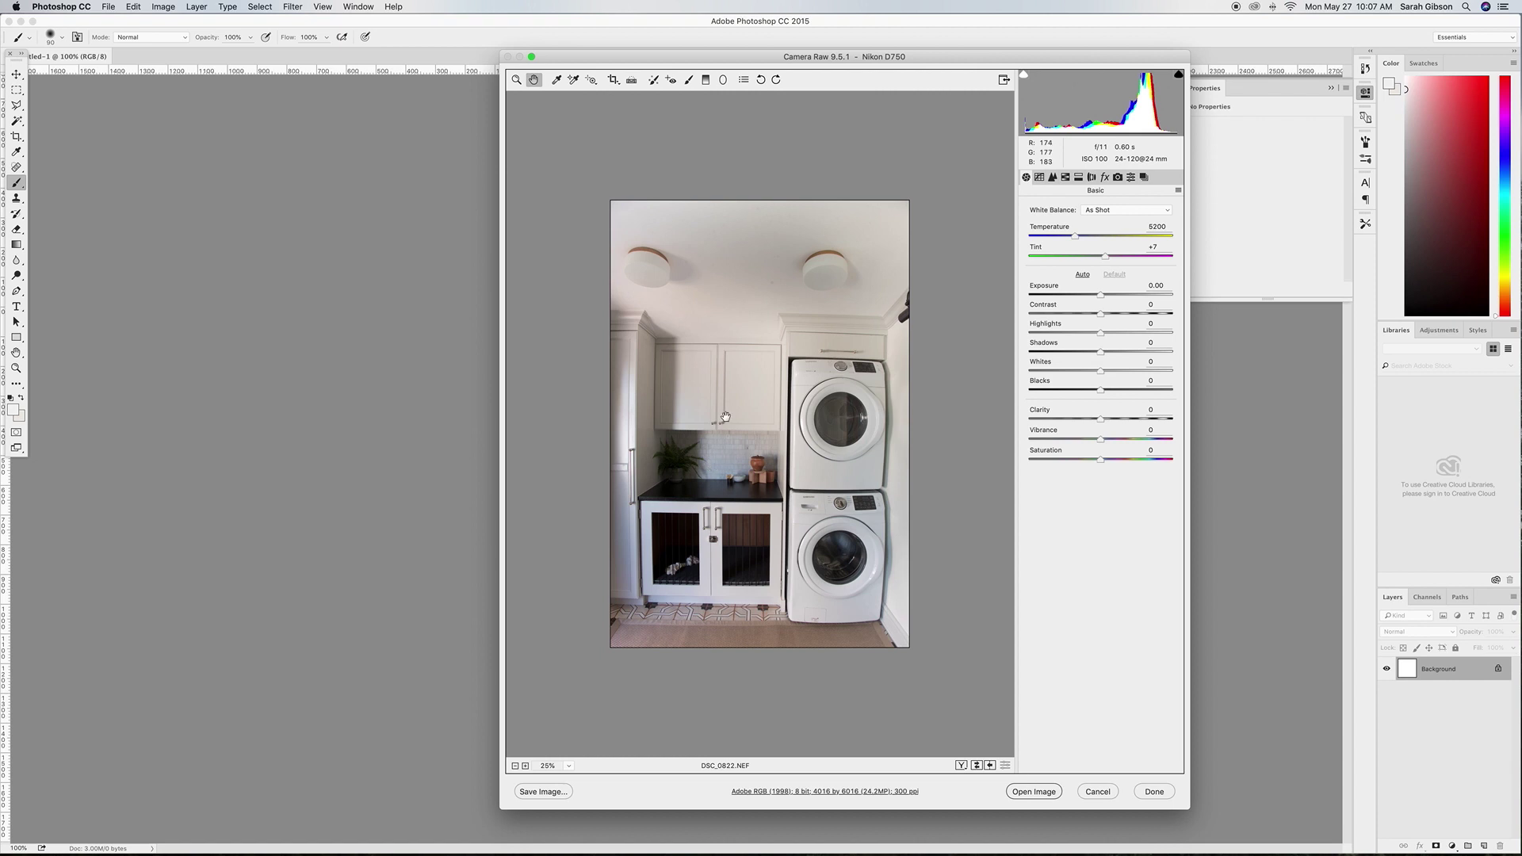
# Paint the ceiling between the two lights with a size 20 adjustment brush, setting exposure to +0.40 and temperature to +4
pyautogui.click(689, 80)
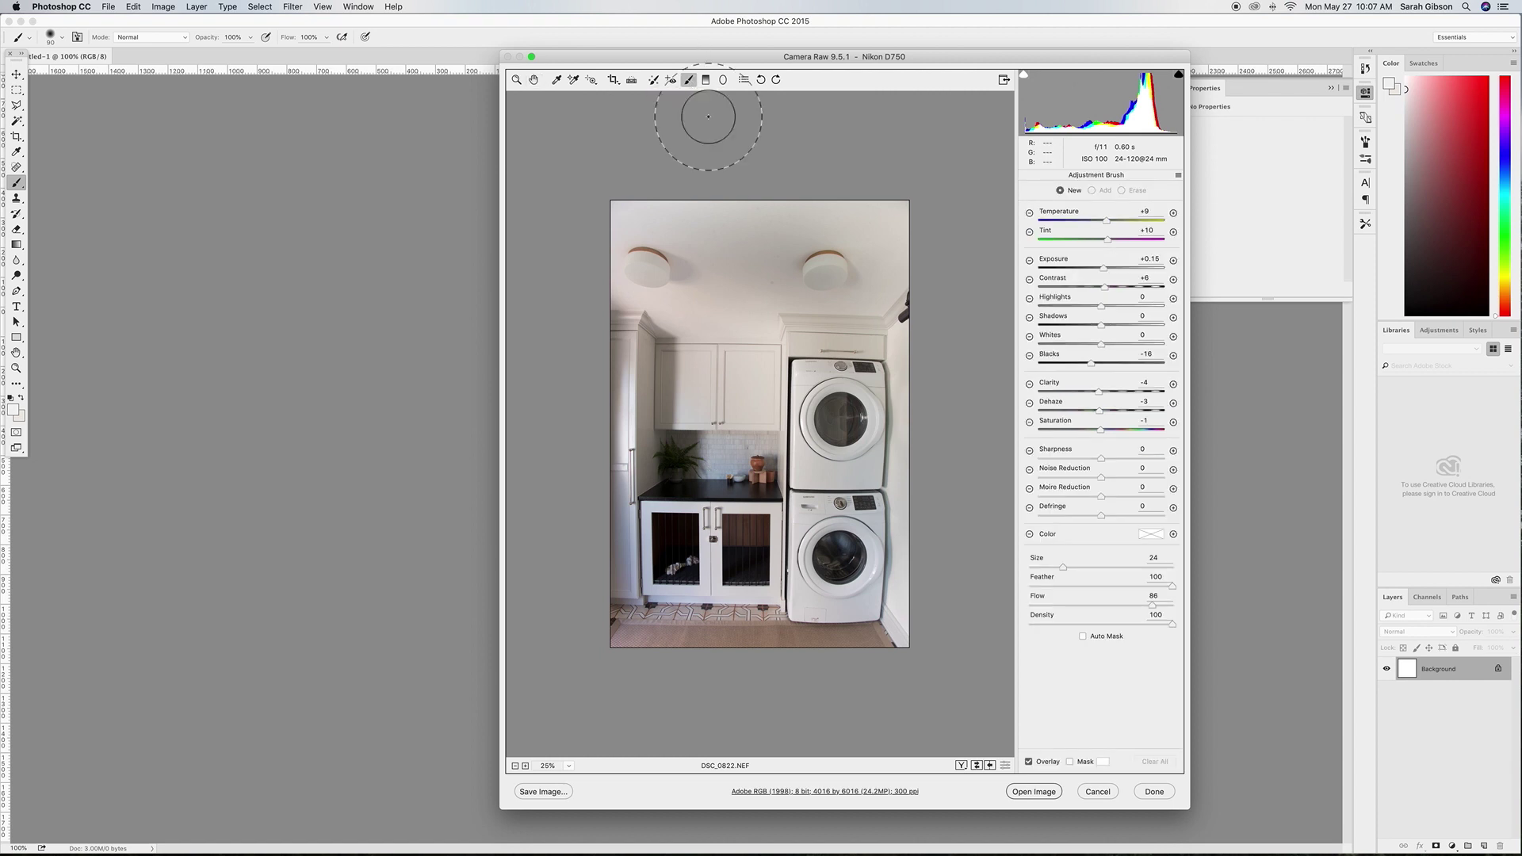
pyautogui.press('[')
pyautogui.press('[')
pyautogui.press('[')
pyautogui.press('[')
pyautogui.press('[')
pyautogui.press('[')
pyautogui.press('[')
pyautogui.press('[')
pyautogui.press(']')
pyautogui.press(']')
pyautogui.press(']')
pyautogui.press(']')
pyautogui.moveTo(782, 271); pyautogui.dragTo(678, 272)
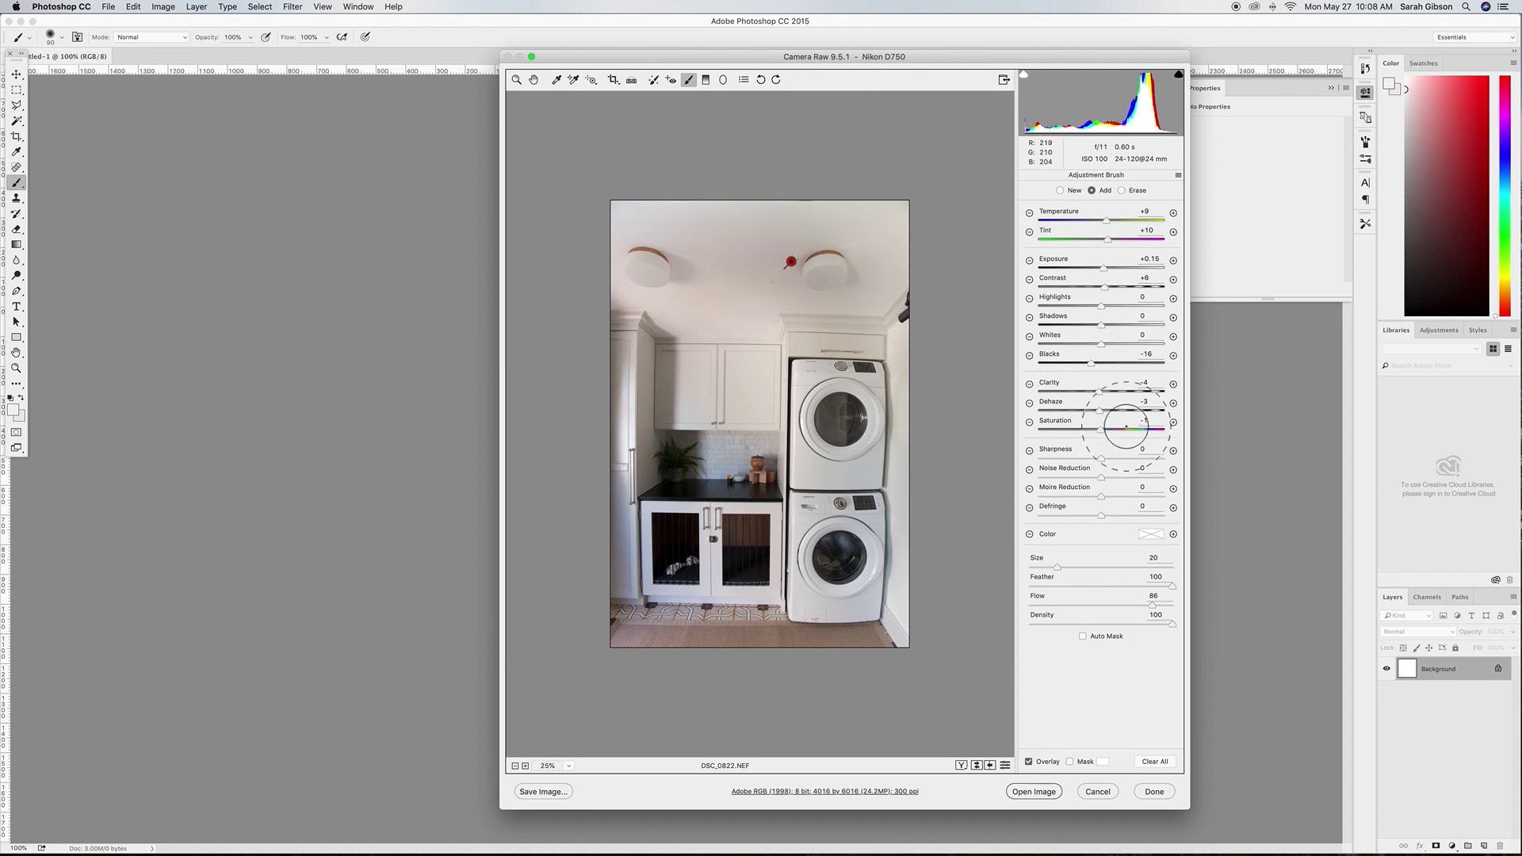
pyautogui.click(1108, 273)
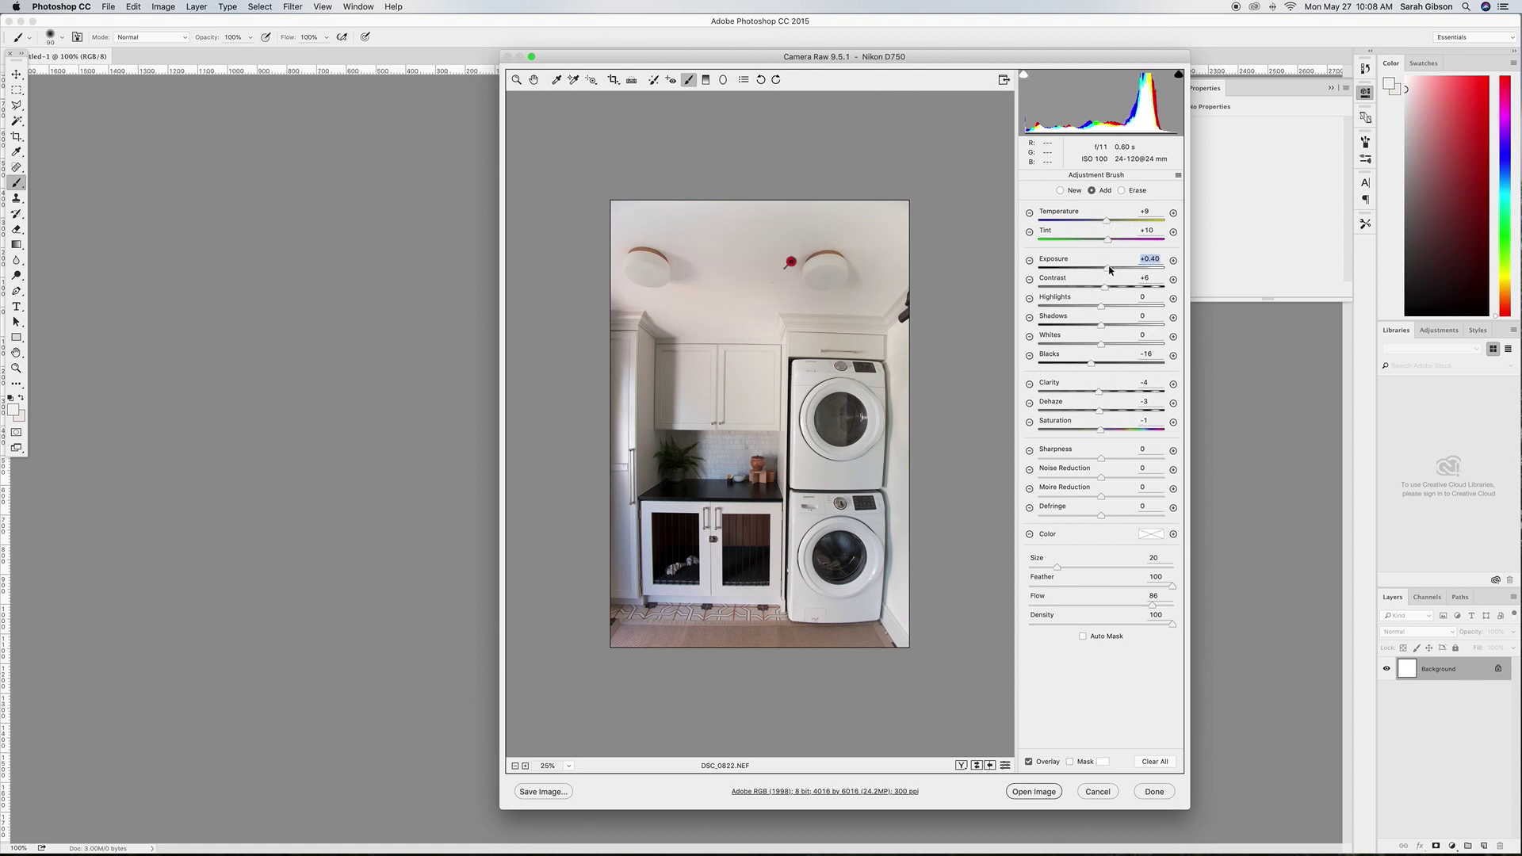
pyautogui.moveTo(1105, 223); pyautogui.dragTo(1103, 223)
# Reduce the brush size to 12 and start a new brush adjustment with exposure at +0.40
pyautogui.press('super+equal')
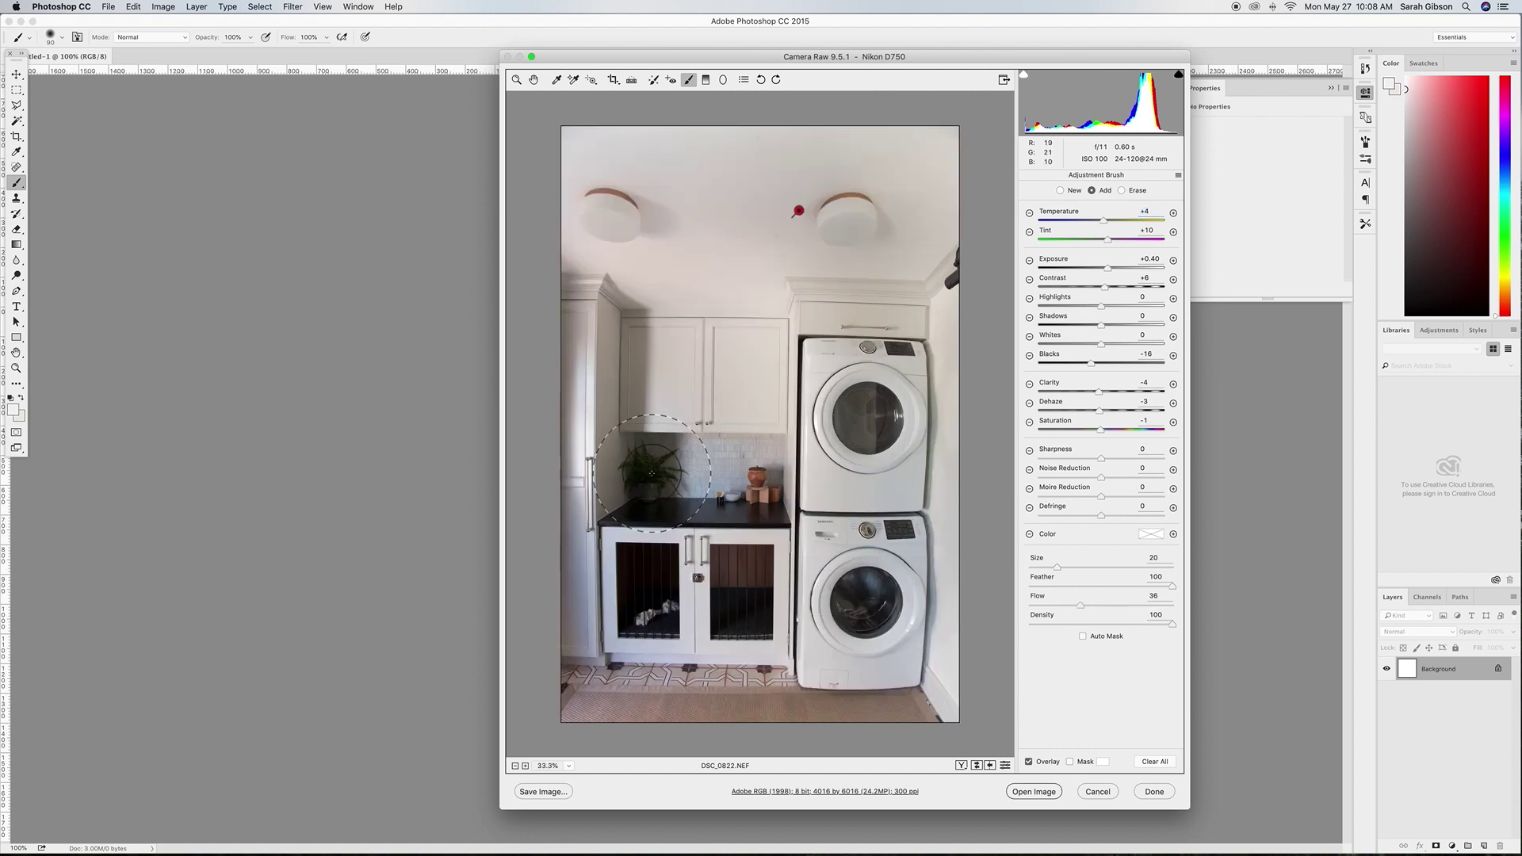
pyautogui.press('[')
pyautogui.press('[')
pyautogui.press('[')
pyautogui.press('[')
pyautogui.moveTo(1110, 269); pyautogui.dragTo(1131, 269)
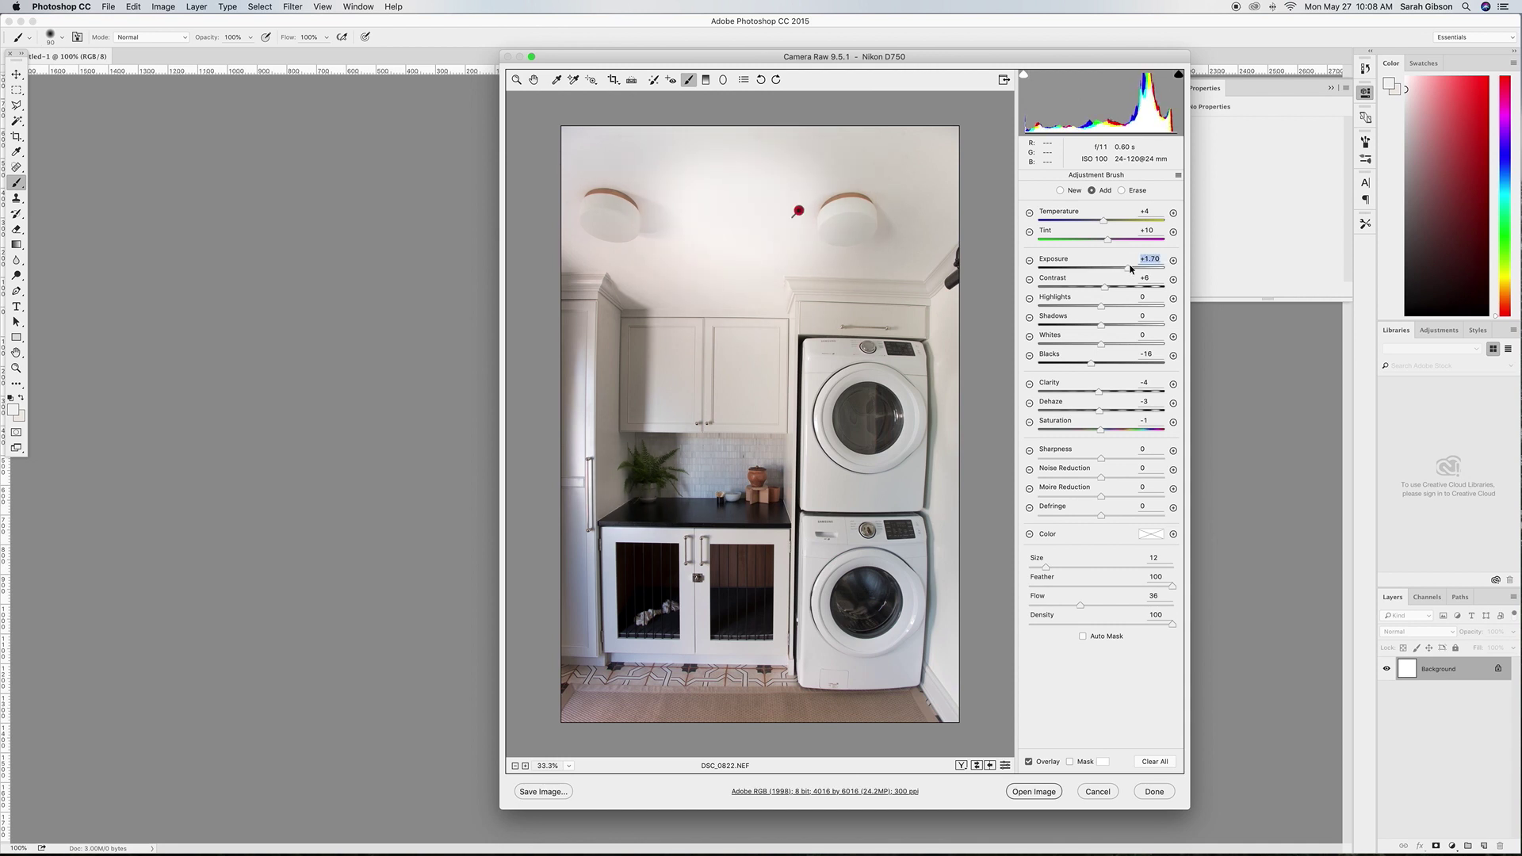
pyautogui.click(1061, 191)
pyautogui.write('0.4')
pyautogui.press('Return')
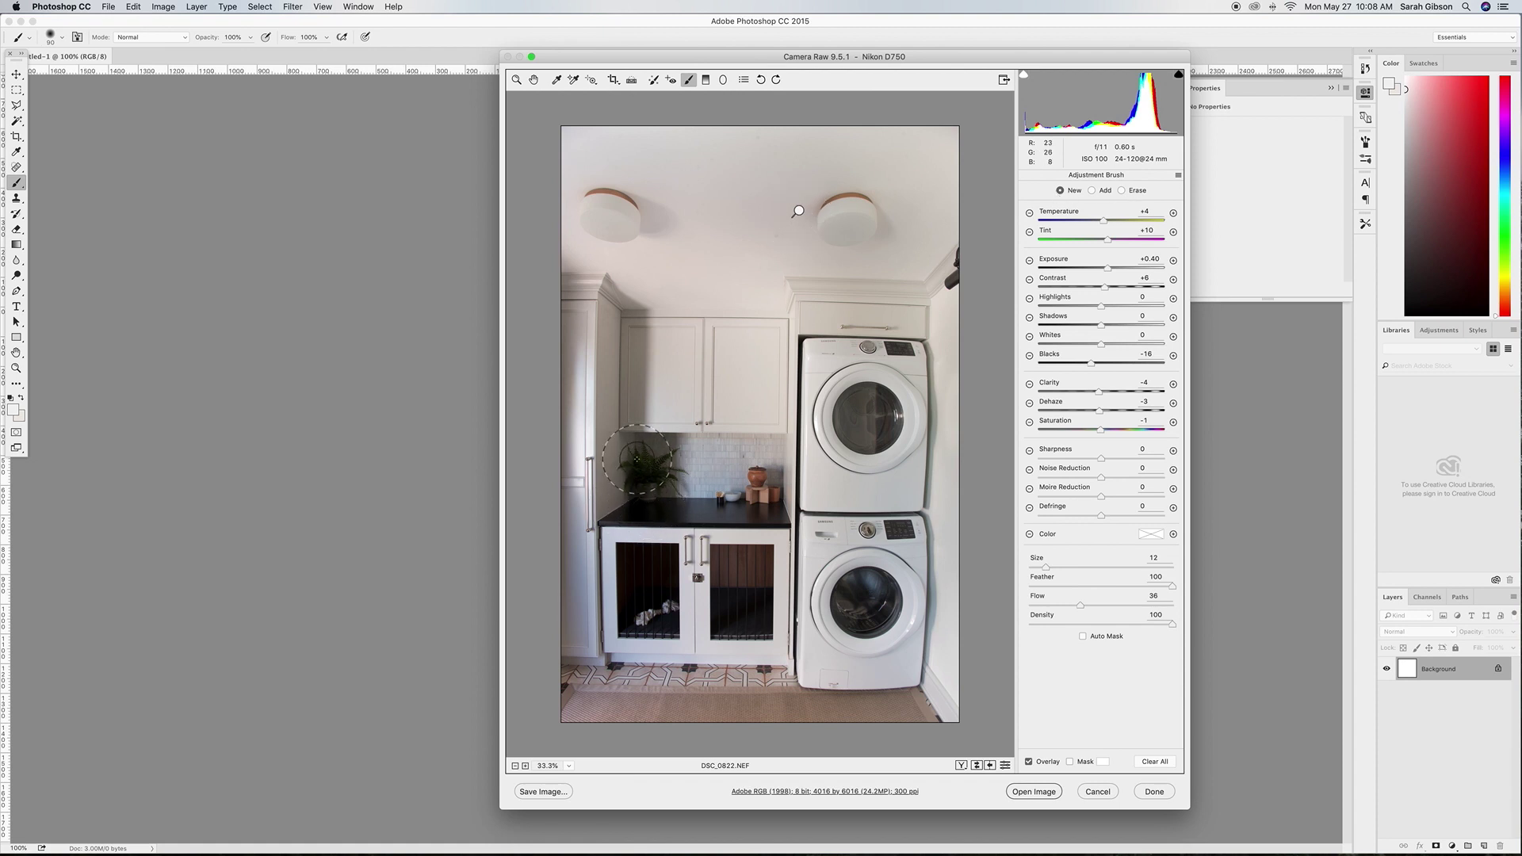
# Brighten the fern with a brush adjustment at exposure +1.05 and the left dog crate with a separate one at +2.40
pyautogui.click(648, 452)
pyautogui.moveTo(1107, 268); pyautogui.dragTo(1120, 271)
pyautogui.click(1061, 191)
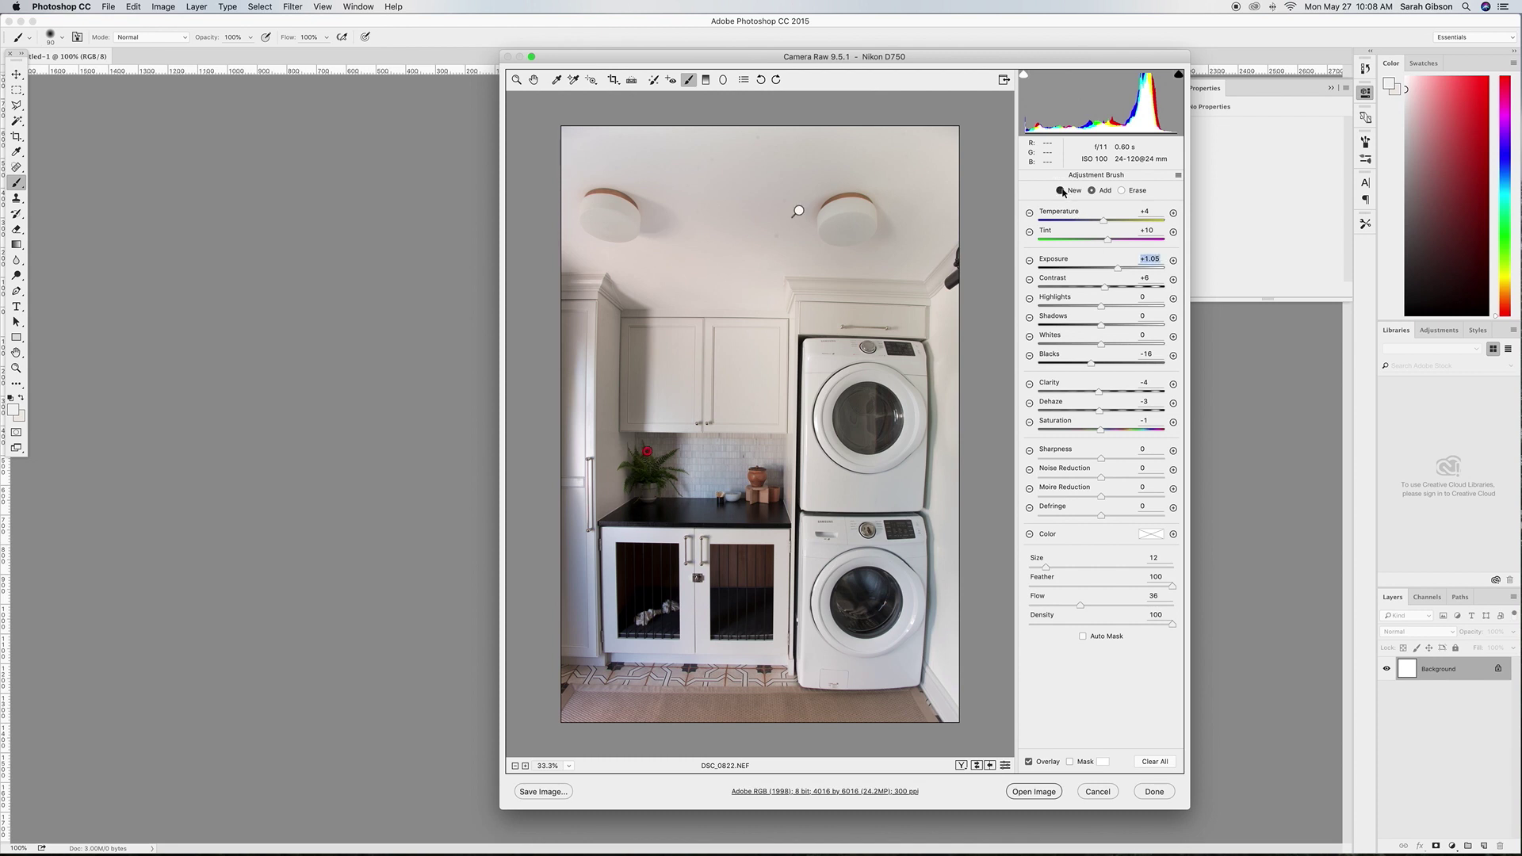
pyautogui.click(651, 563)
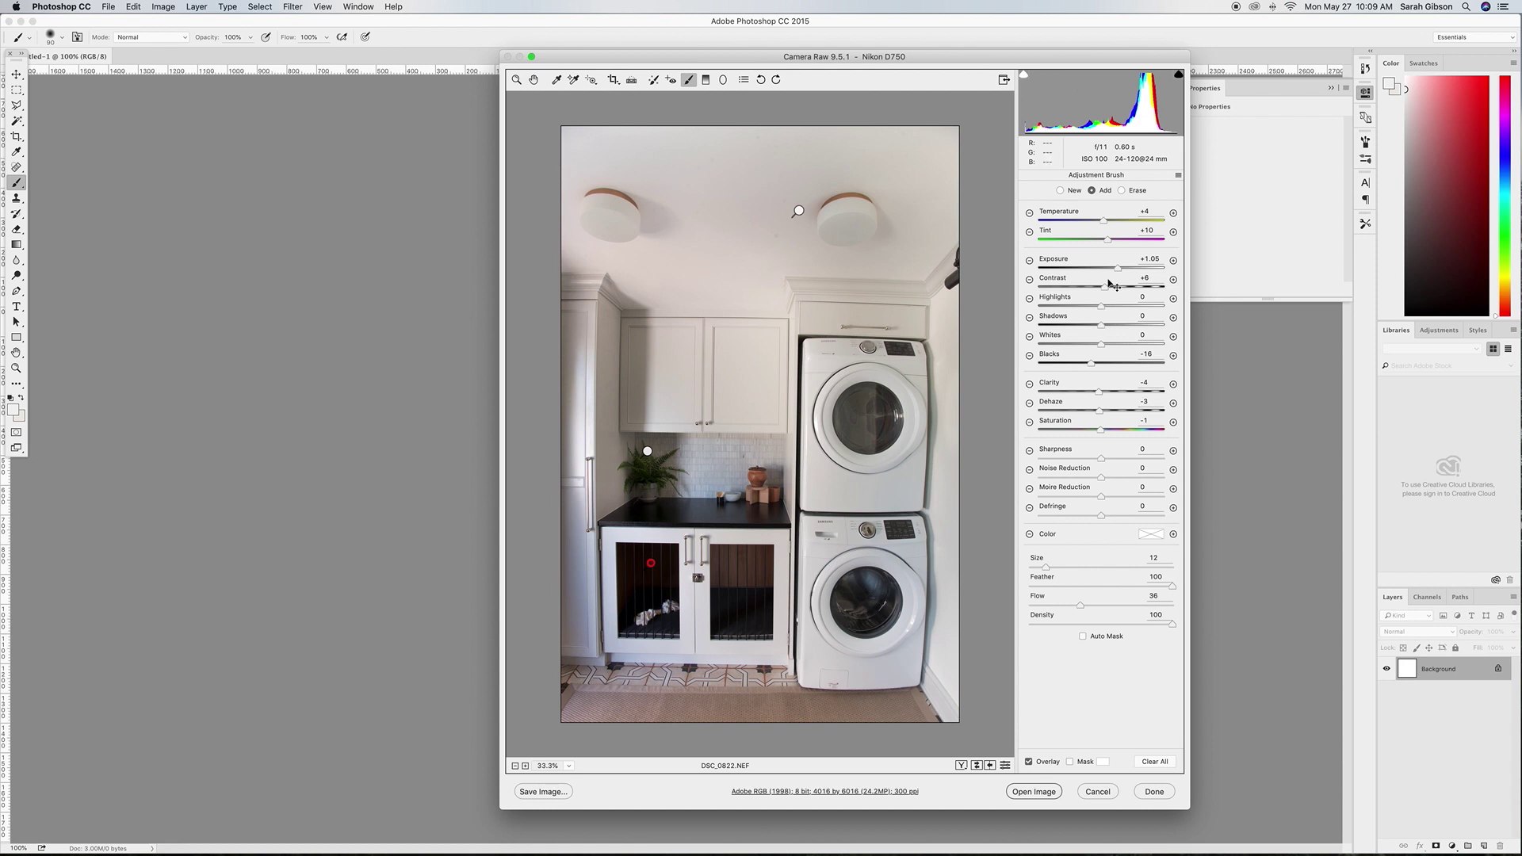
pyautogui.moveTo(1122, 271); pyautogui.dragTo(1140, 267)
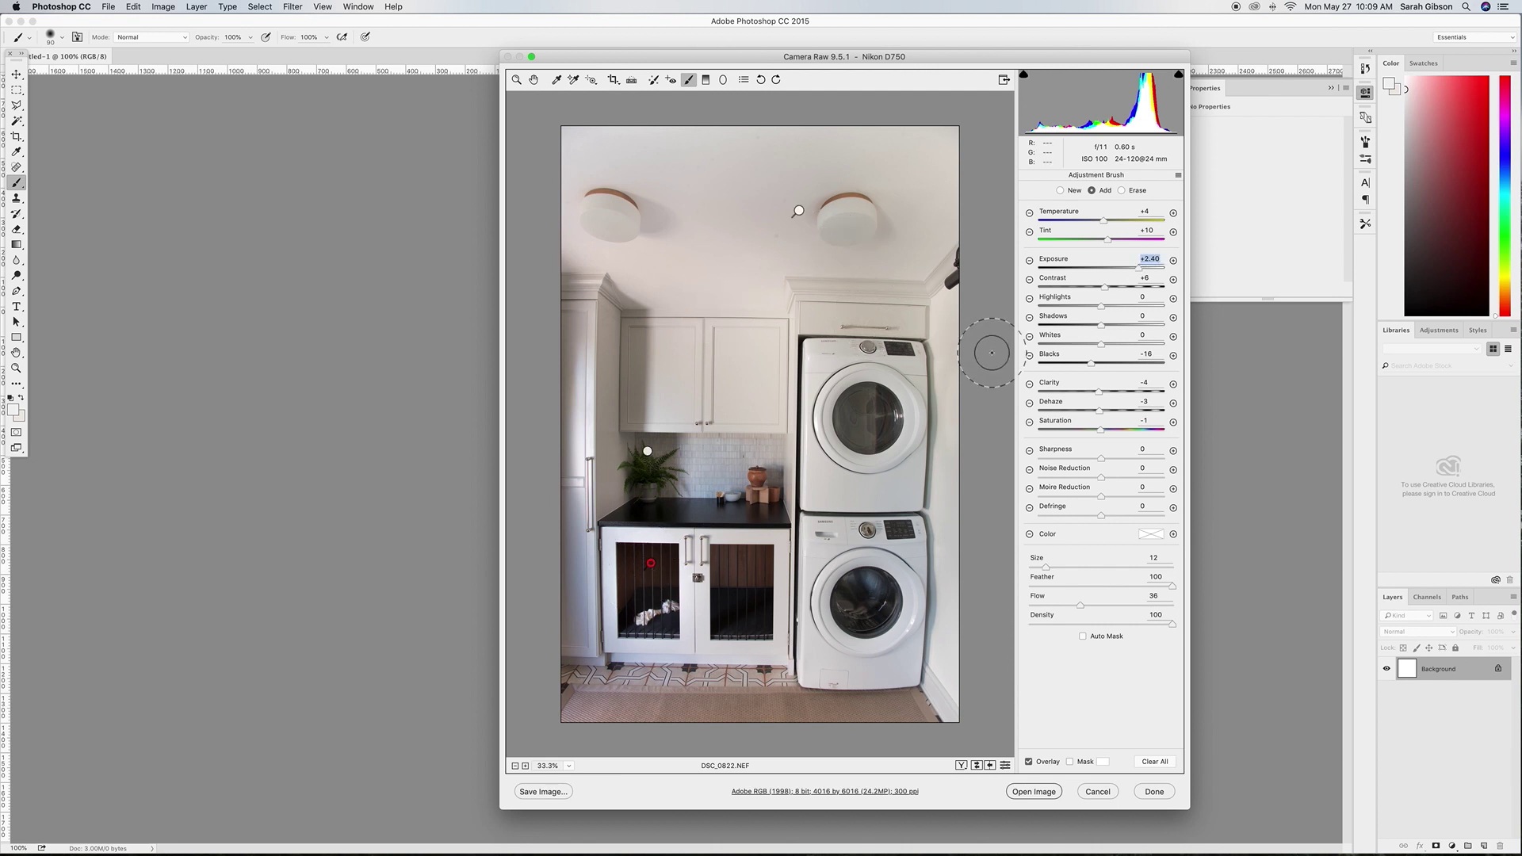
pyautogui.click(536, 80)
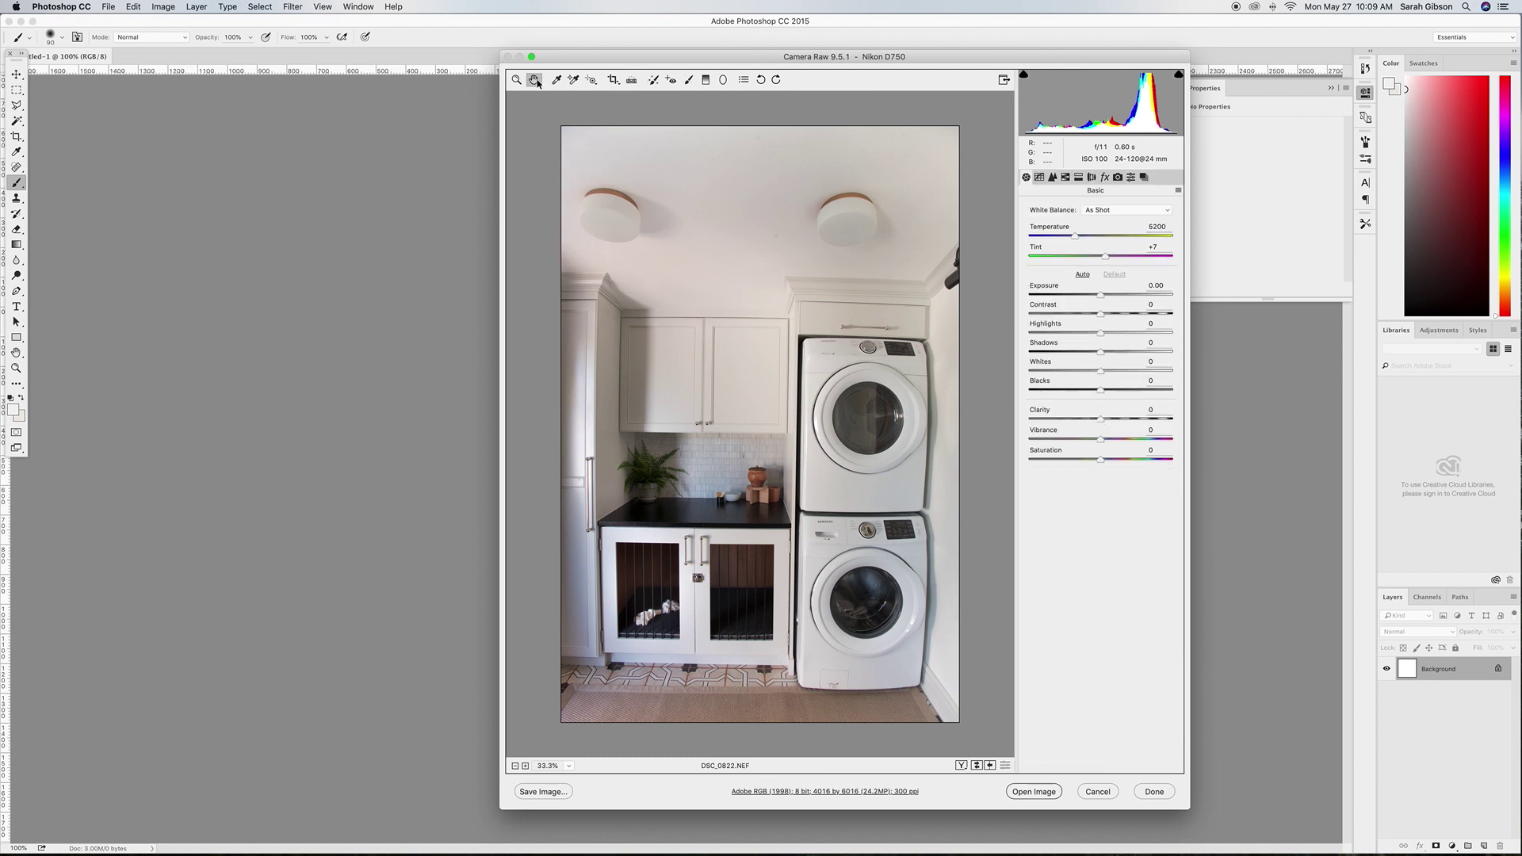
# Set the photo's overall exposure to +0.25, contrast to +16 and blacks to -10
pyautogui.press('super+minus')
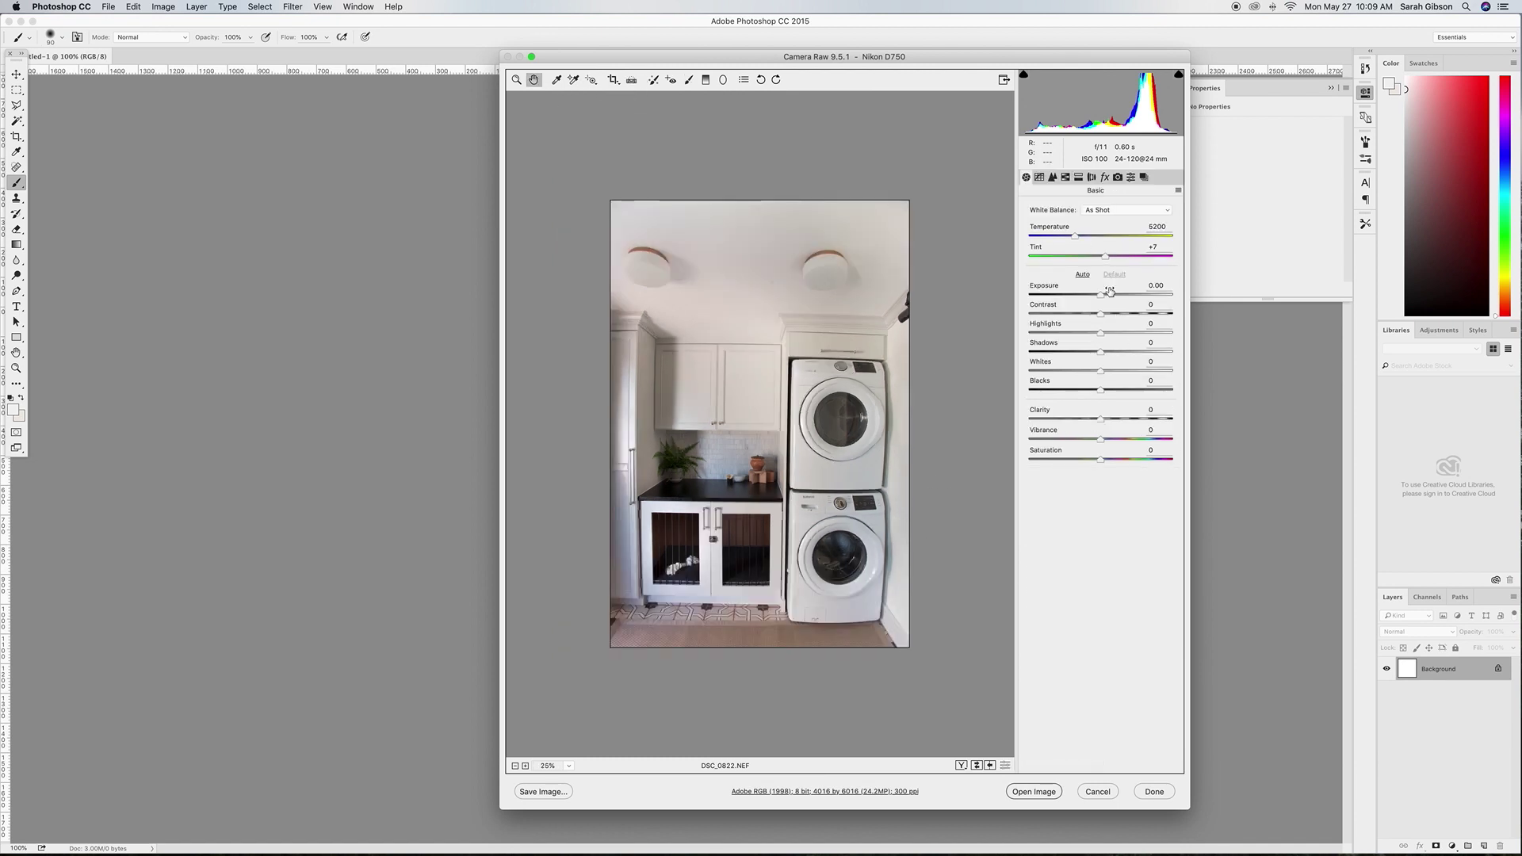
pyautogui.moveTo(1102, 296); pyautogui.dragTo(1105, 296)
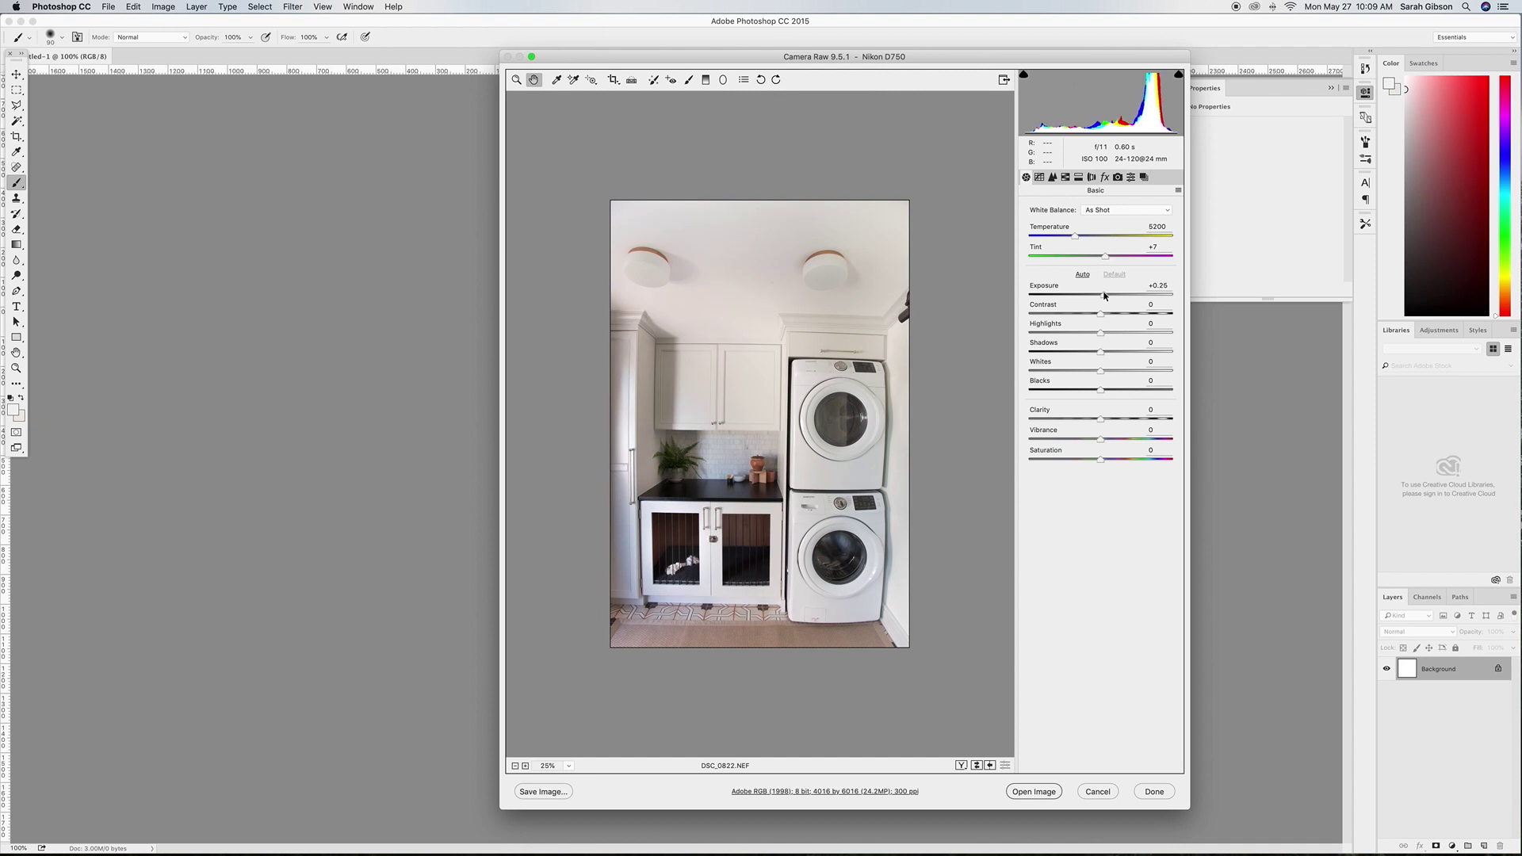
pyautogui.moveTo(1105, 296); pyautogui.dragTo(1114, 315)
pyautogui.moveTo(1101, 390); pyautogui.dragTo(1094, 394)
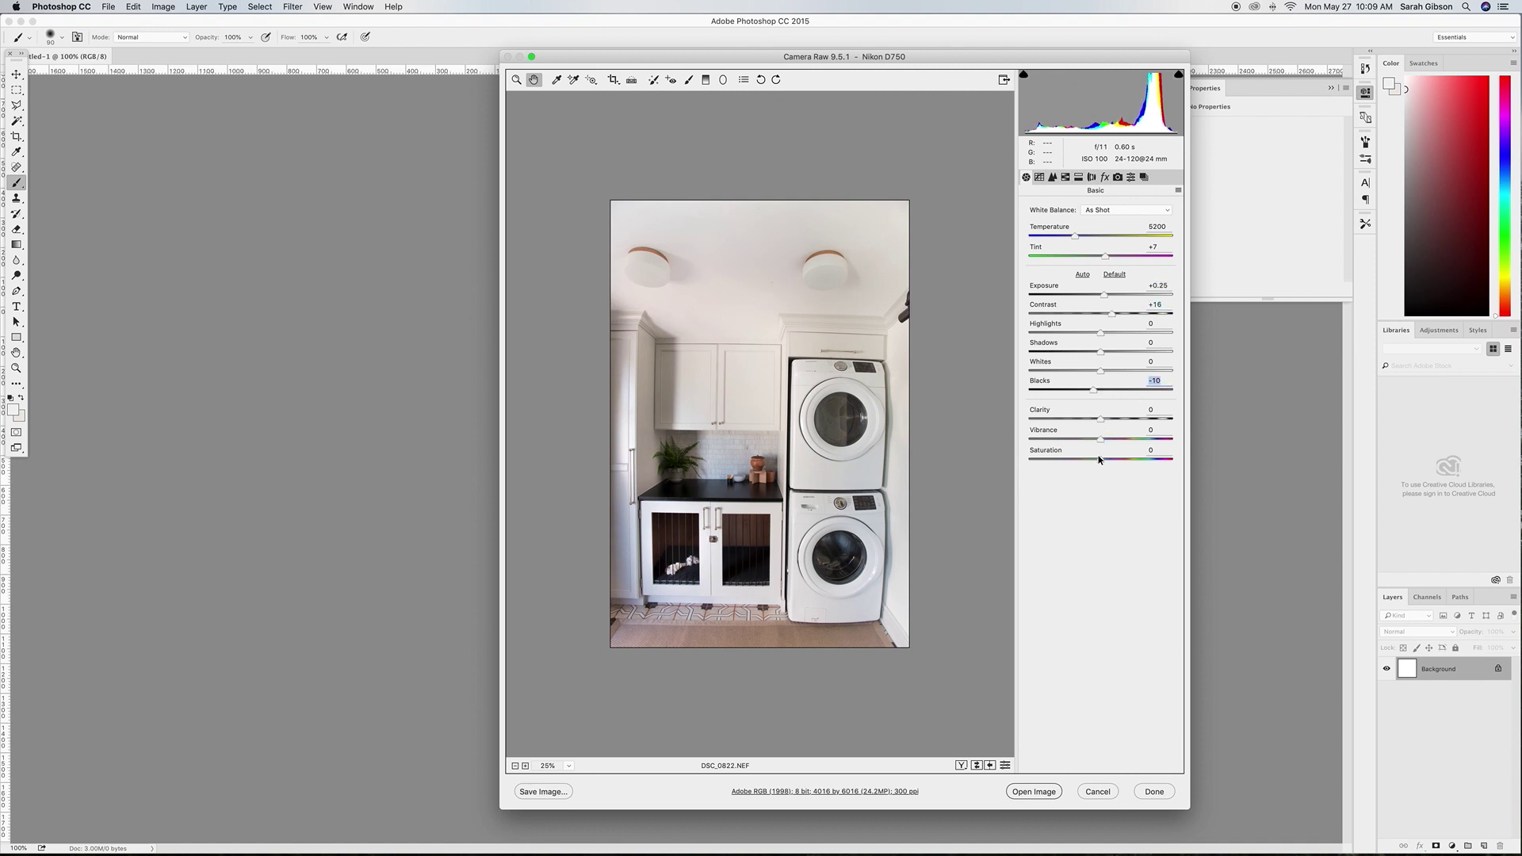
# Fine-tune the photo's overall saturation and white balance temperature, and open the developed image in Photoshop
pyautogui.moveTo(1099, 459); pyautogui.dragTo(1102, 460)
pyautogui.moveTo(1075, 236); pyautogui.dragTo(1072, 237)
pyautogui.moveTo(1075, 236); pyautogui.dragTo(1080, 237)
pyautogui.click(1041, 792)
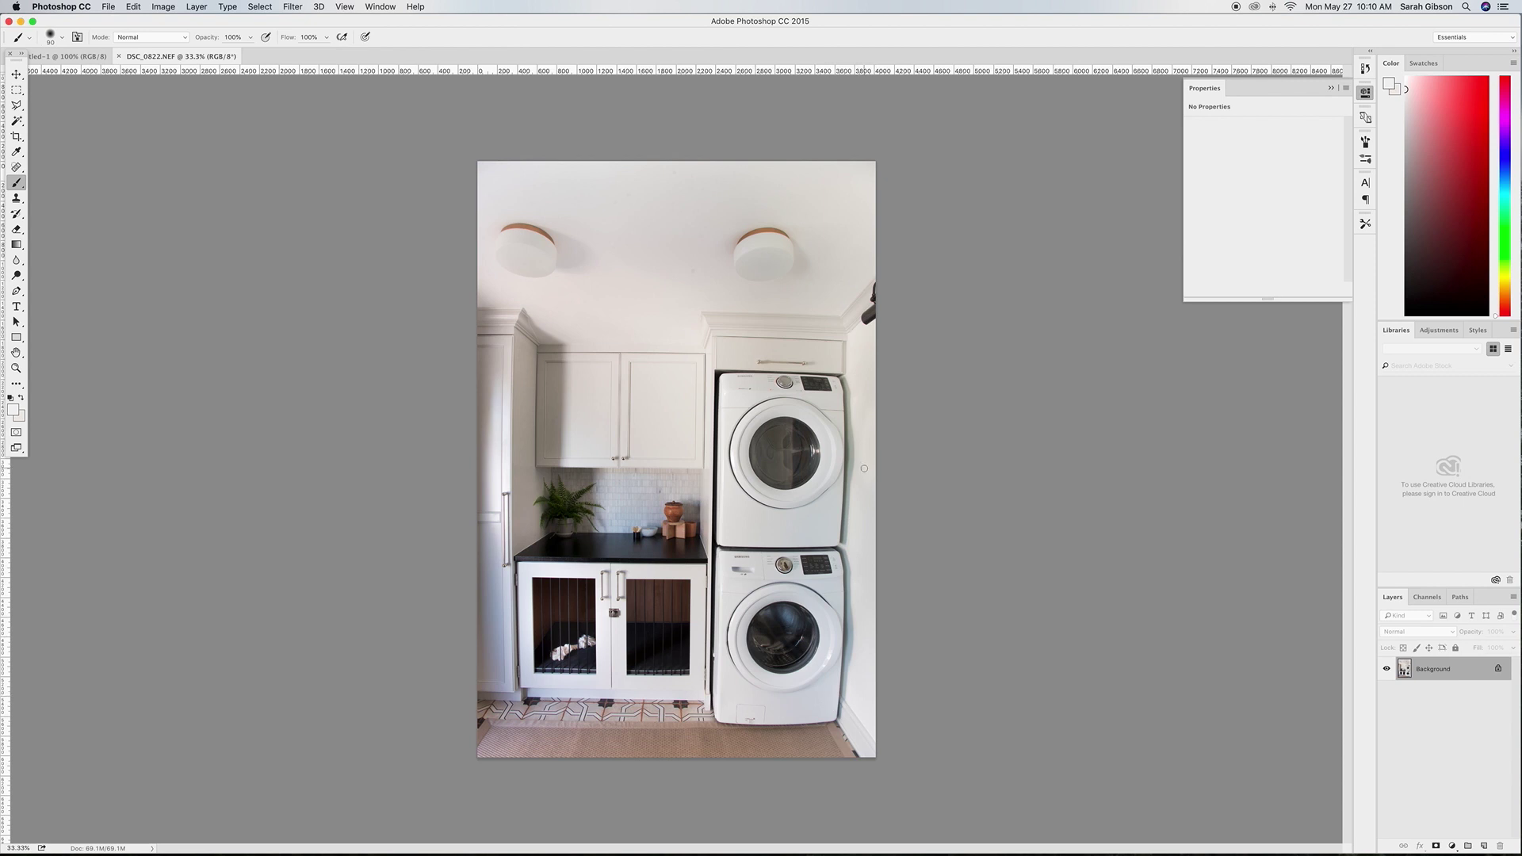
# Convert the background layer to a smart object
pyautogui.click(208, 7)
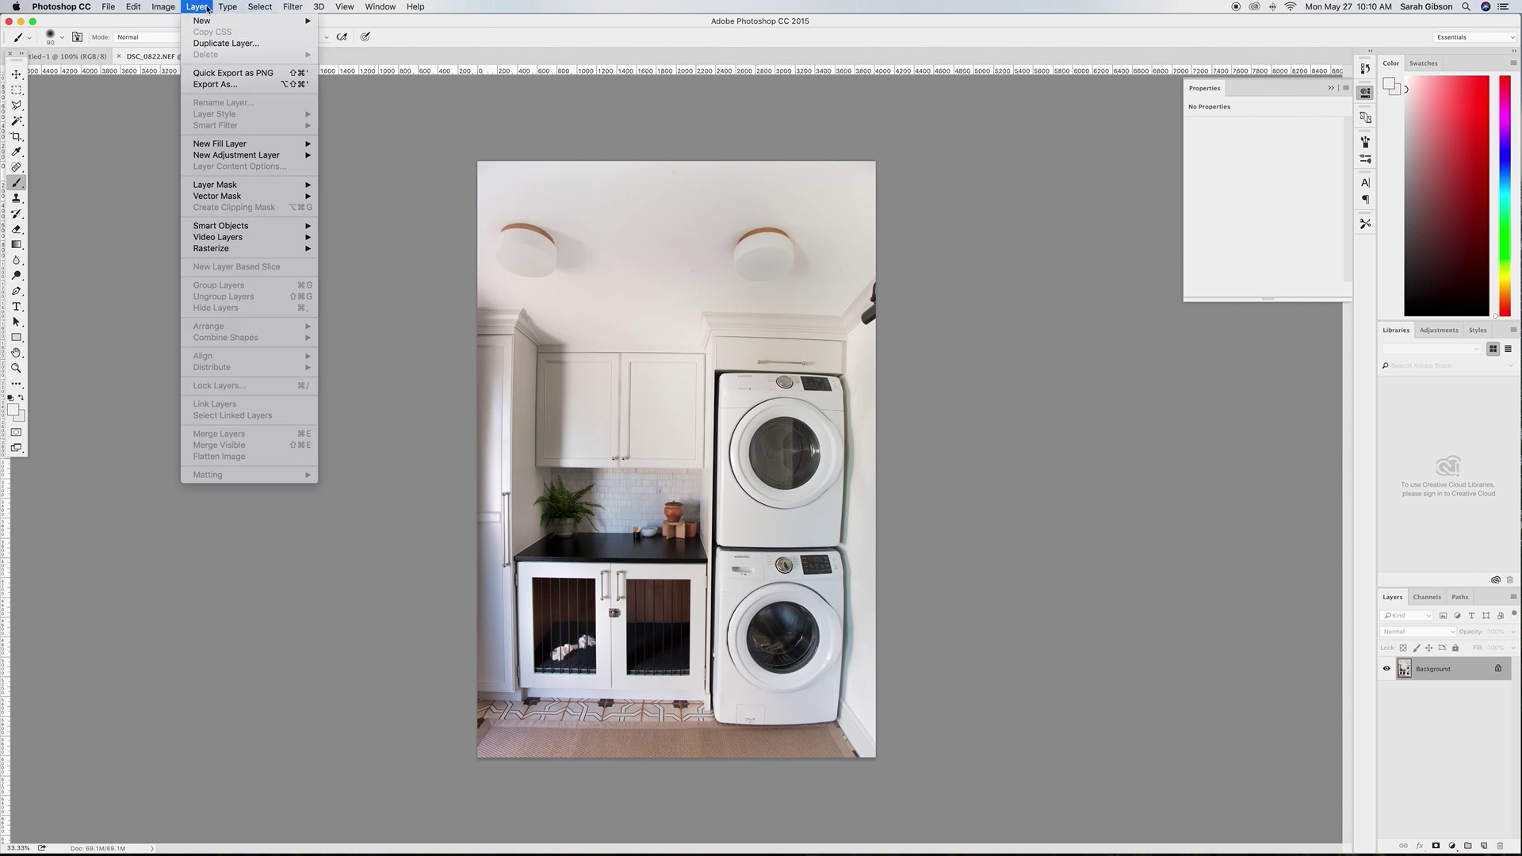
pyautogui.moveTo(265, 229)
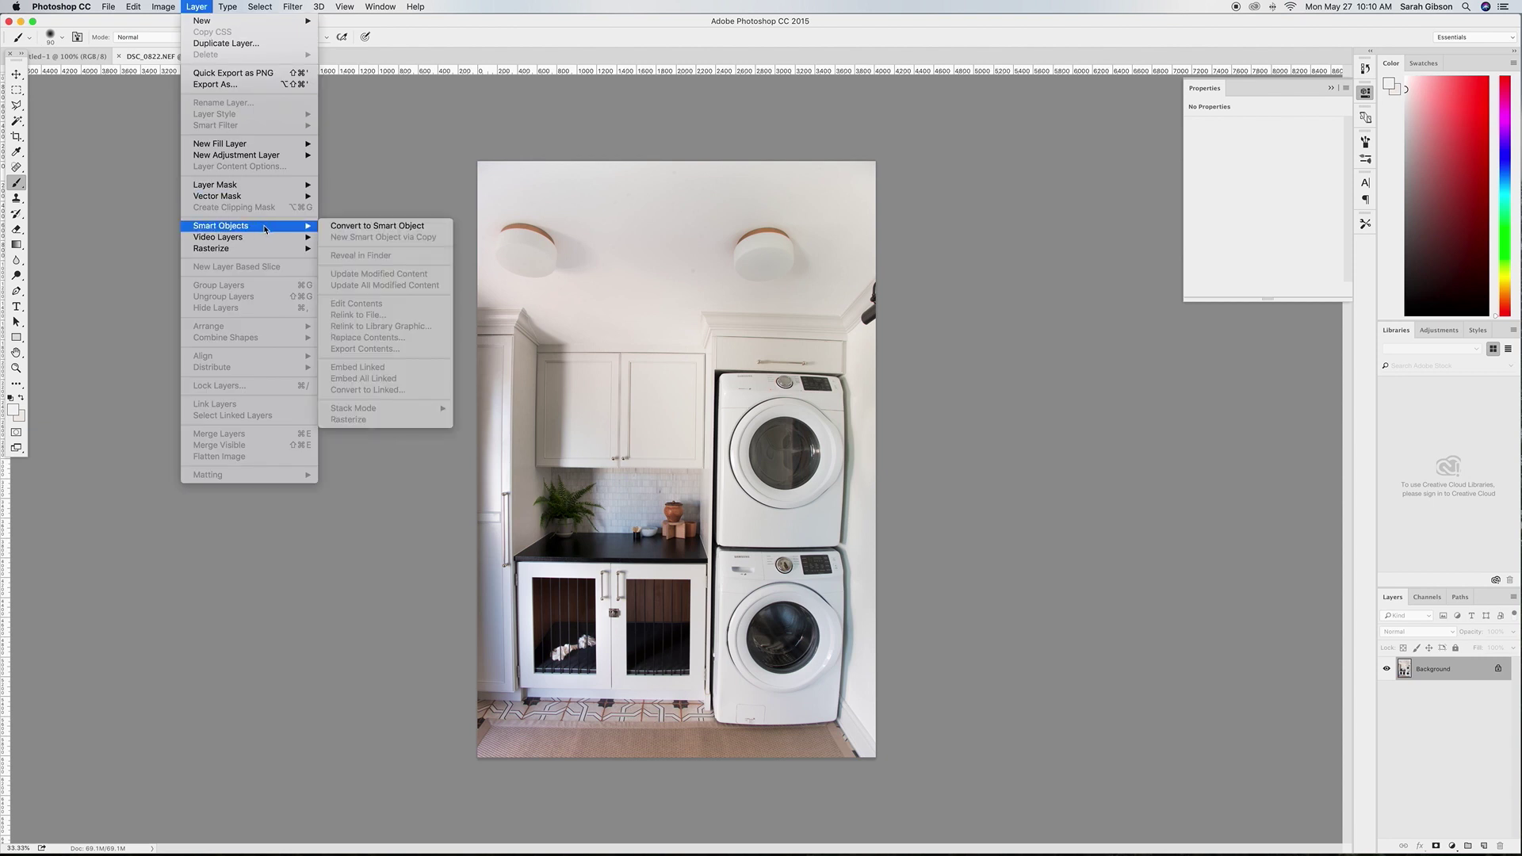
pyautogui.click(362, 232)
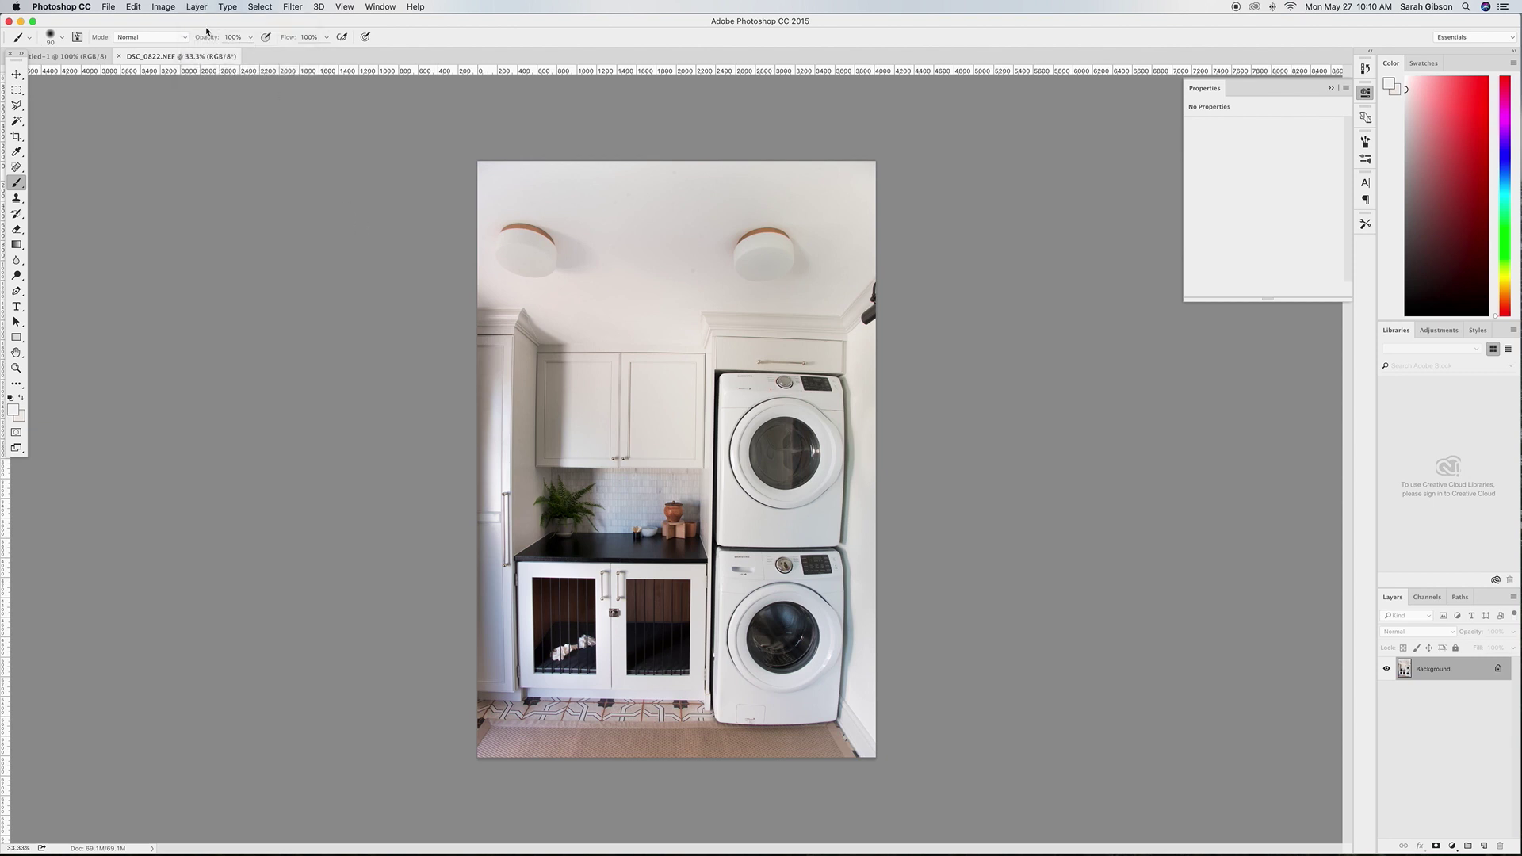
# Warp the laundry room photo by pulling its four corners and upper left edge slightly outward, and flatten the image
pyautogui.click(133, 7)
pyautogui.moveTo(262, 260)
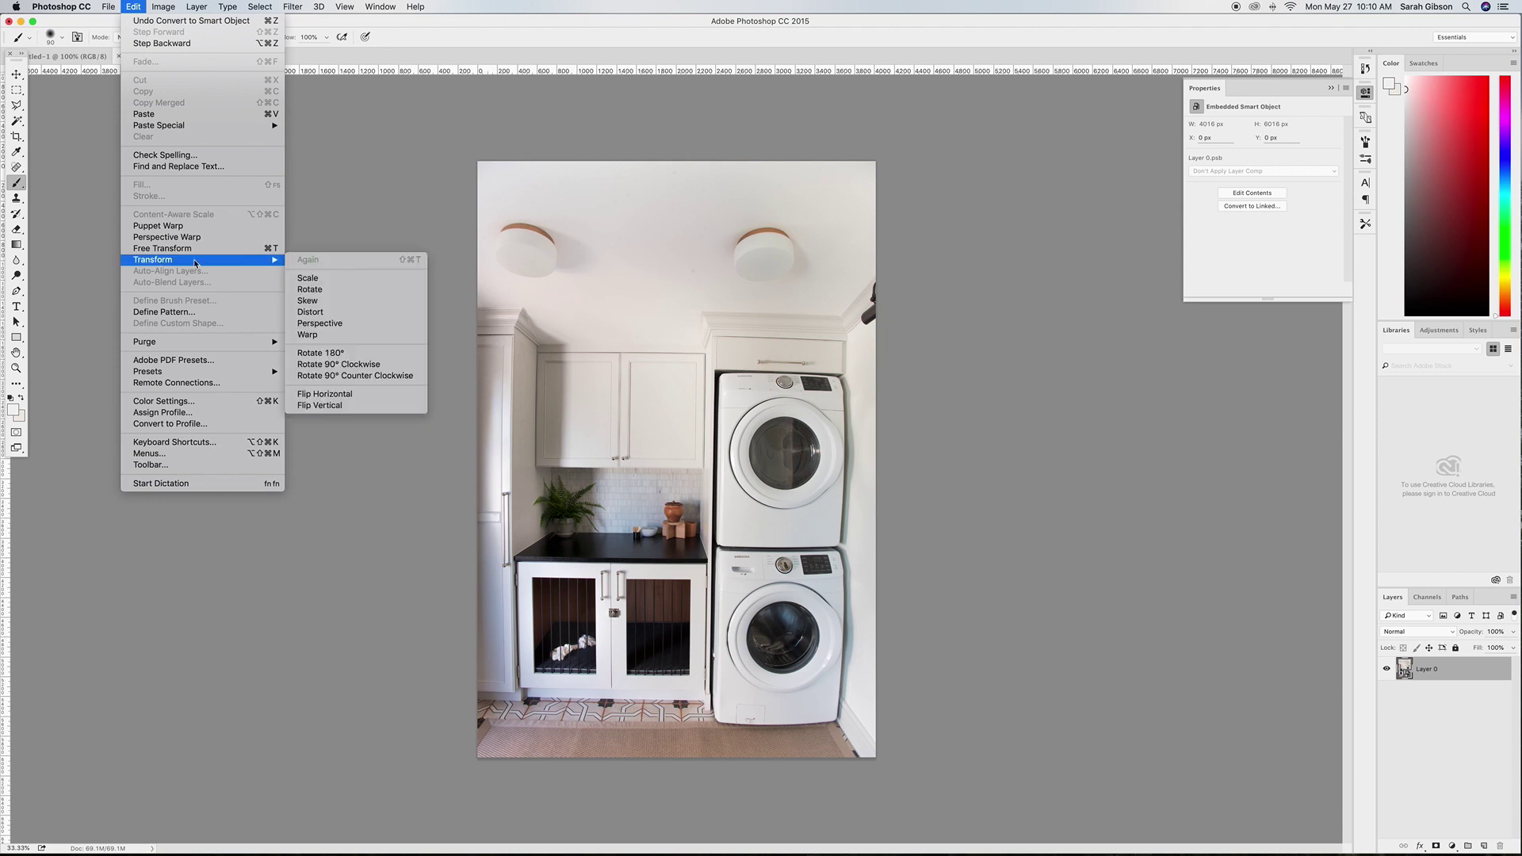
pyautogui.click(345, 342)
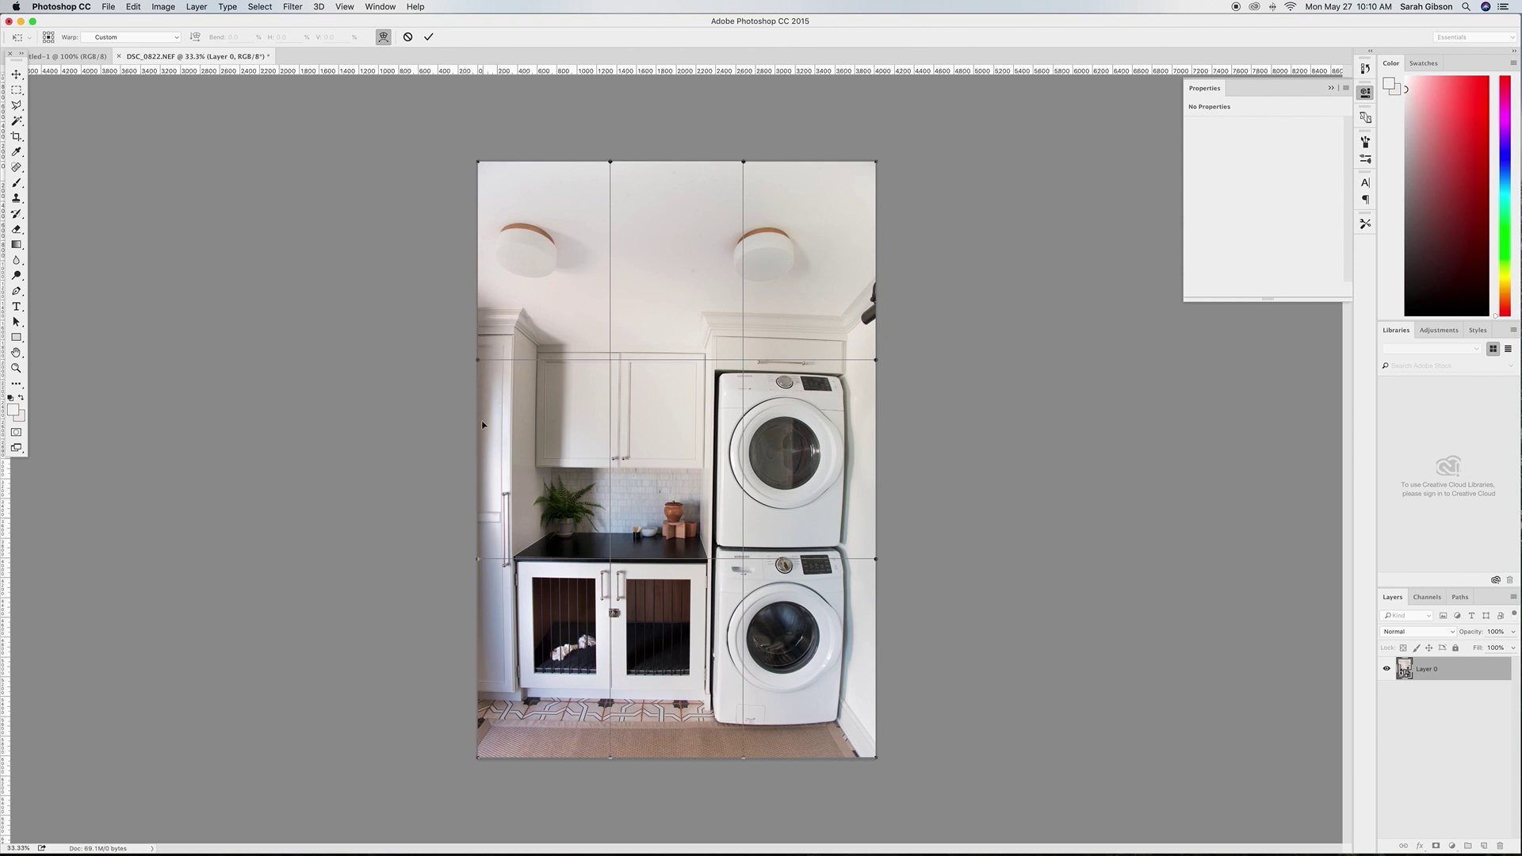
pyautogui.moveTo(478, 763); pyautogui.dragTo(471, 765)
pyautogui.moveTo(878, 762); pyautogui.dragTo(890, 767)
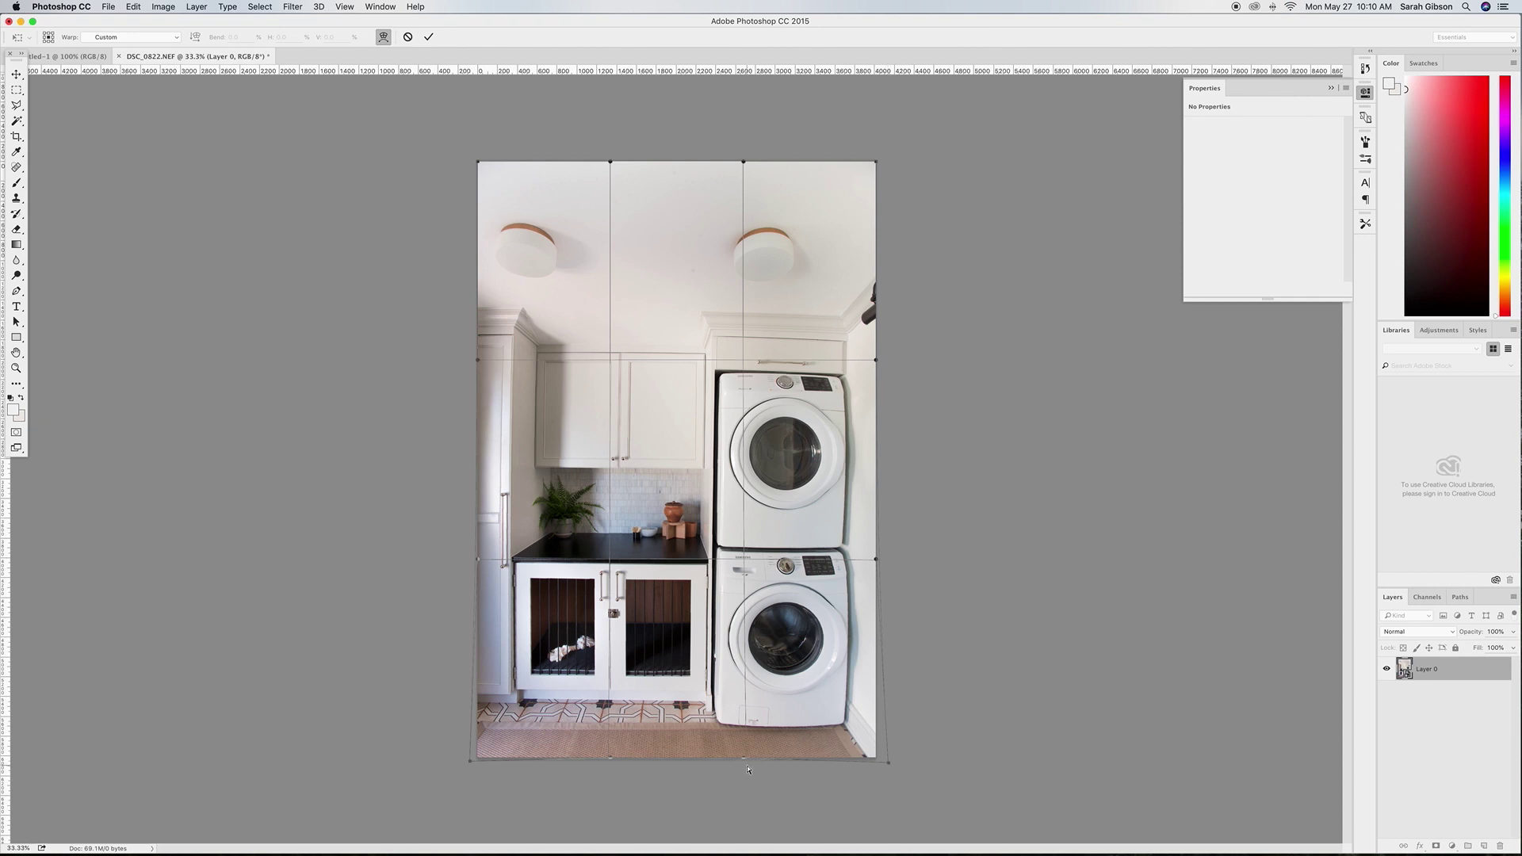
pyautogui.moveTo(473, 357); pyautogui.dragTo(468, 360)
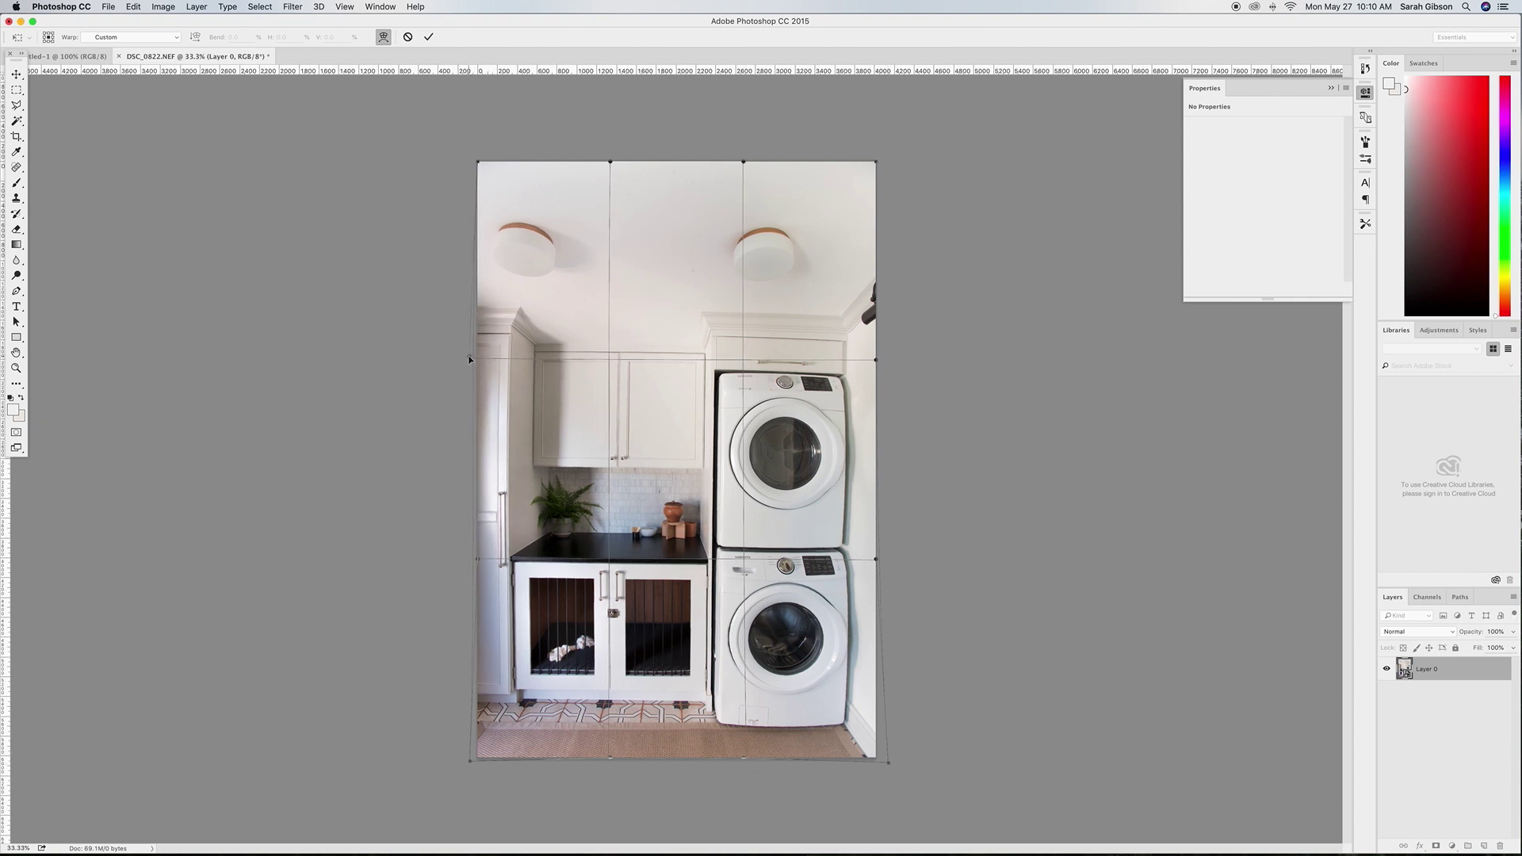
pyautogui.moveTo(477, 162); pyautogui.dragTo(468, 159)
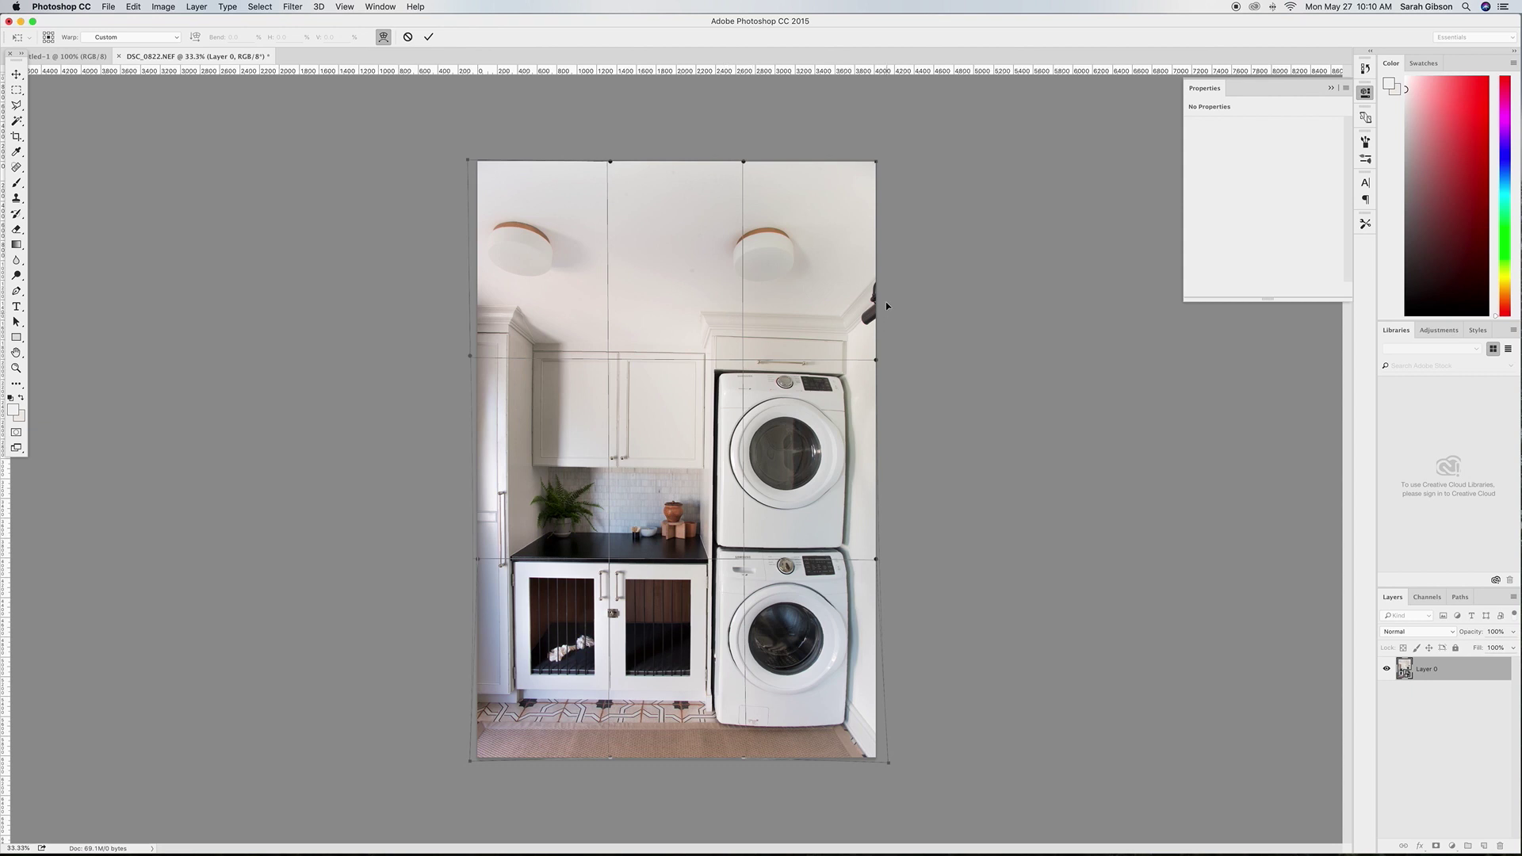
pyautogui.moveTo(877, 163); pyautogui.dragTo(883, 152)
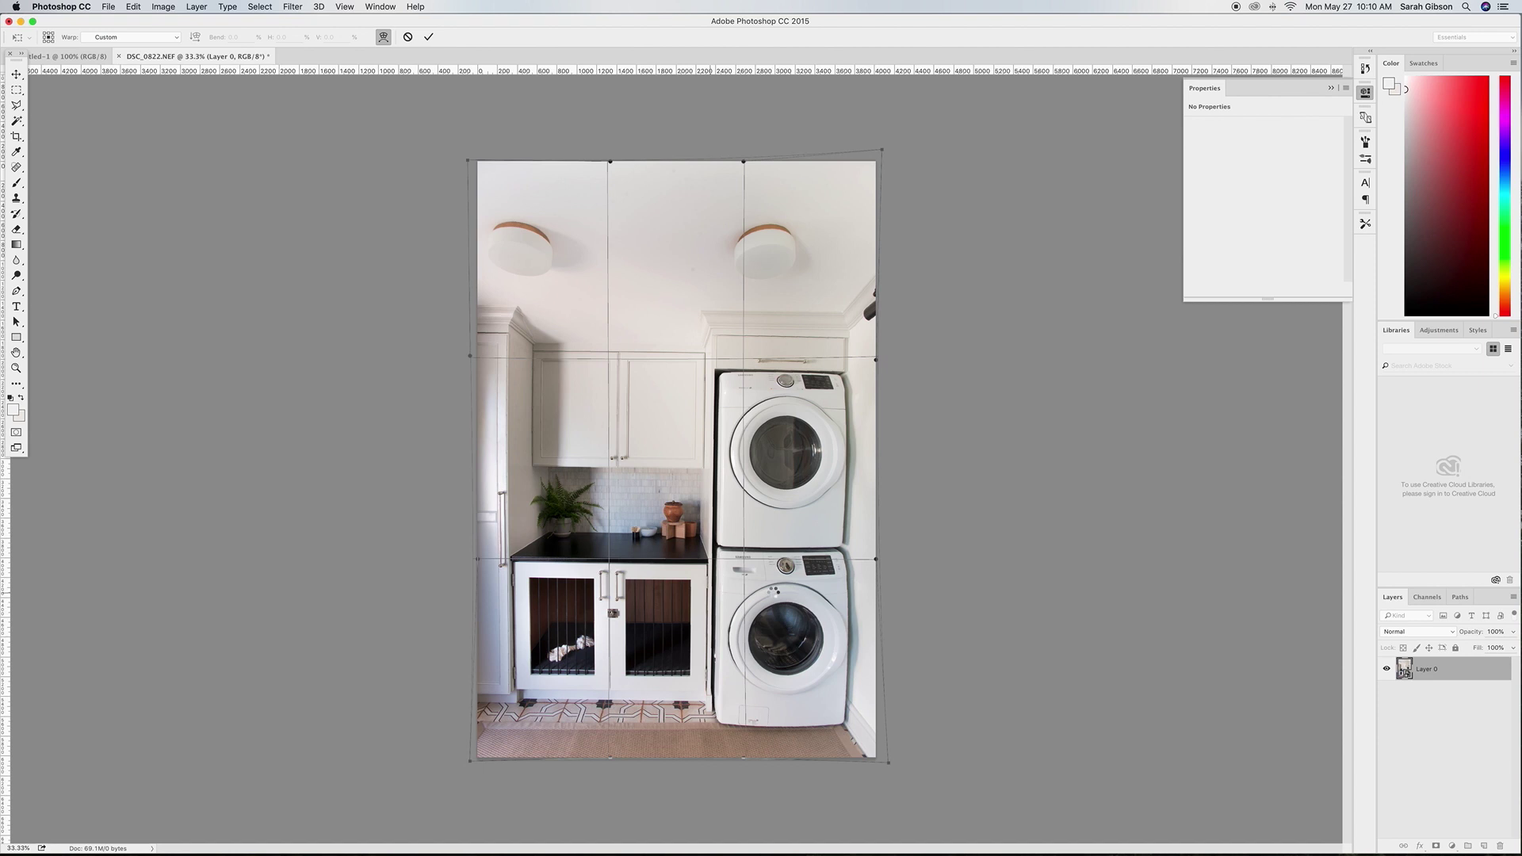
pyautogui.press('Return')
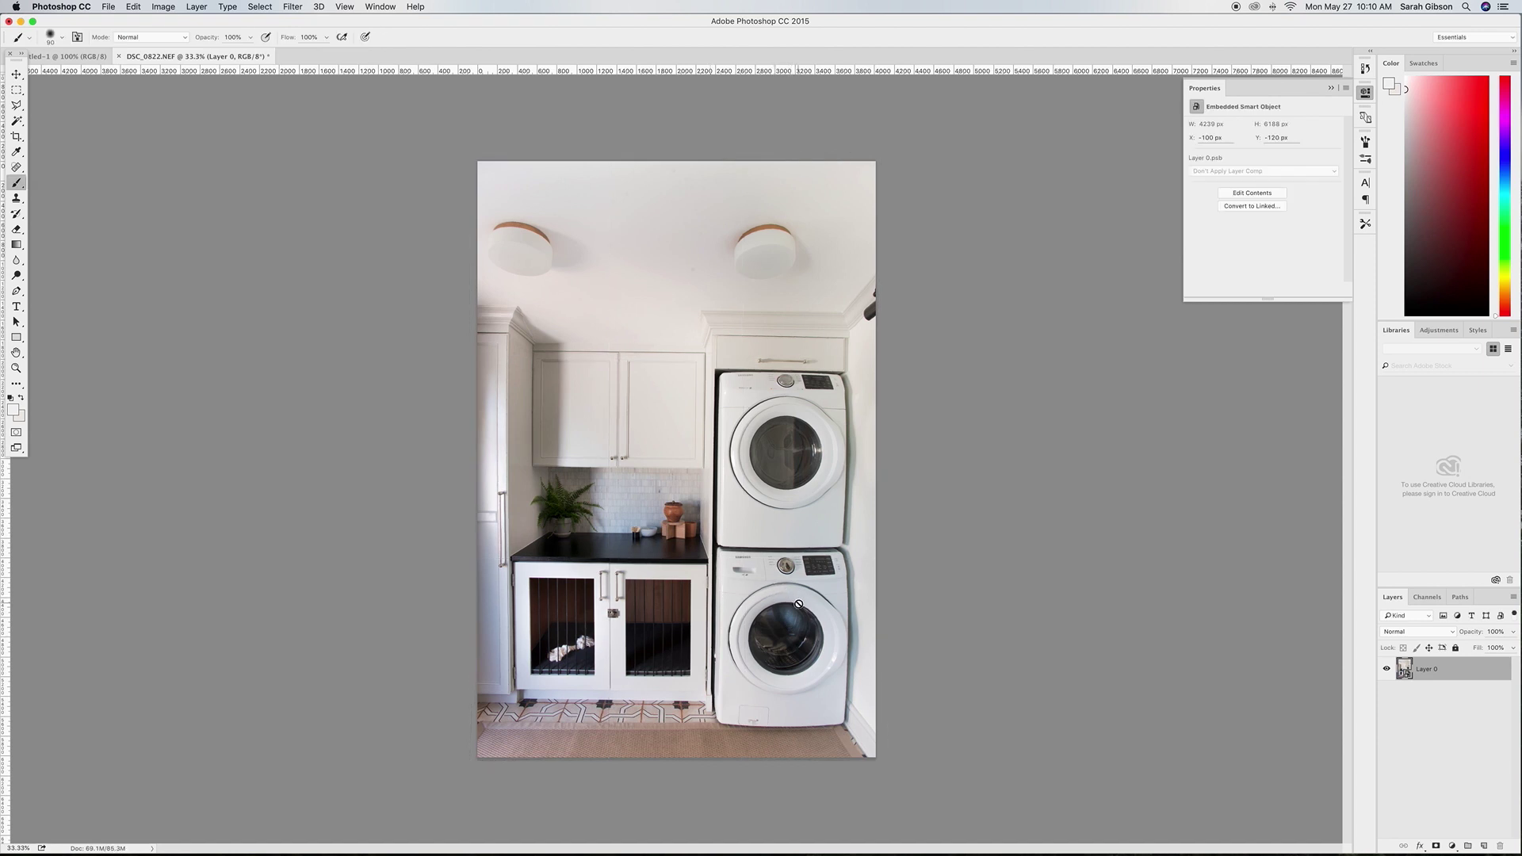
pyautogui.click(196, 7)
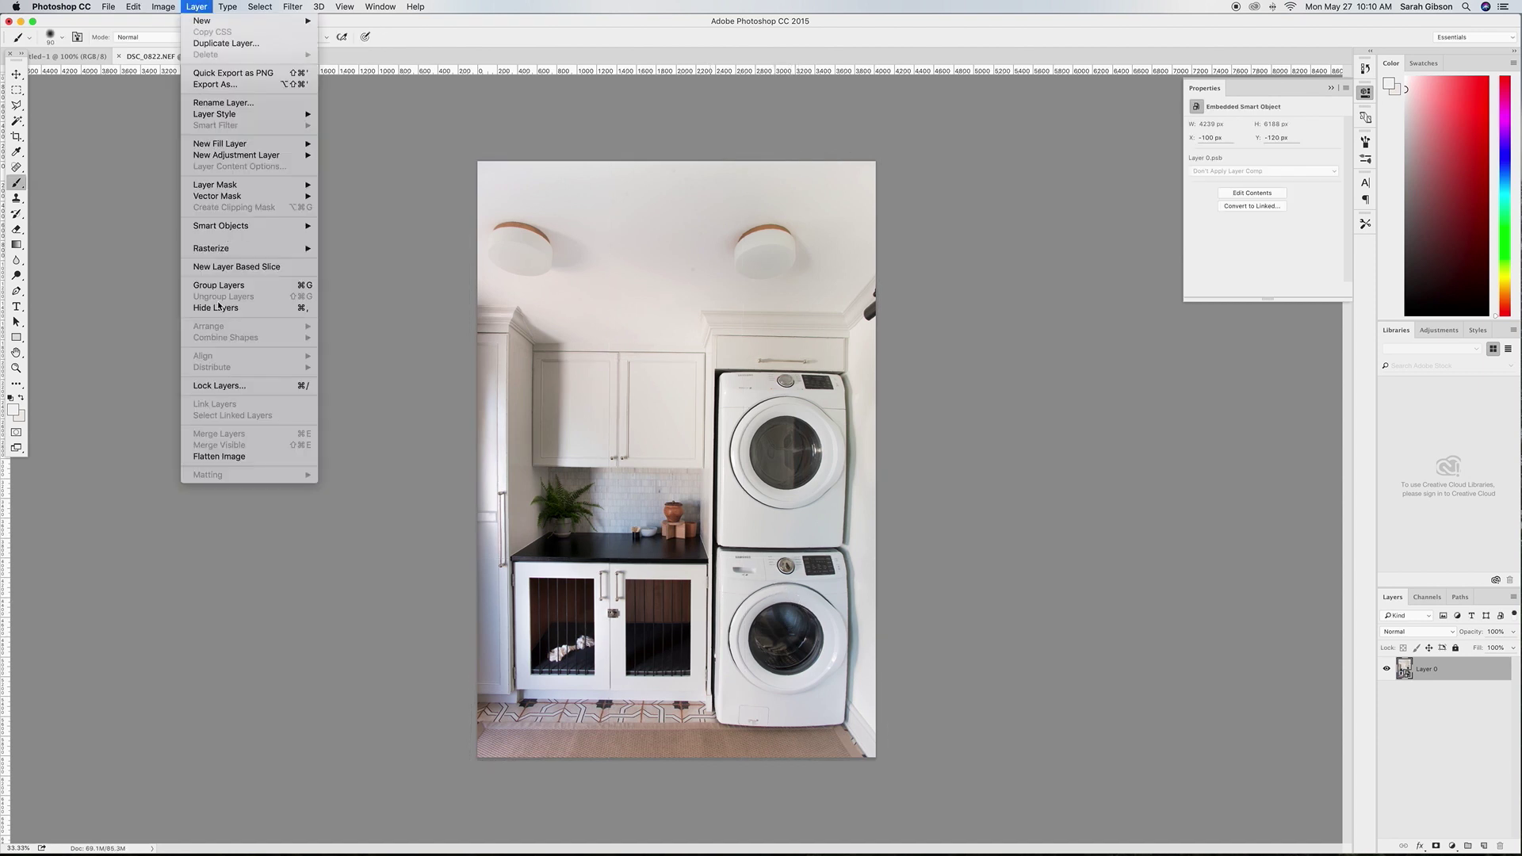
pyautogui.click(226, 458)
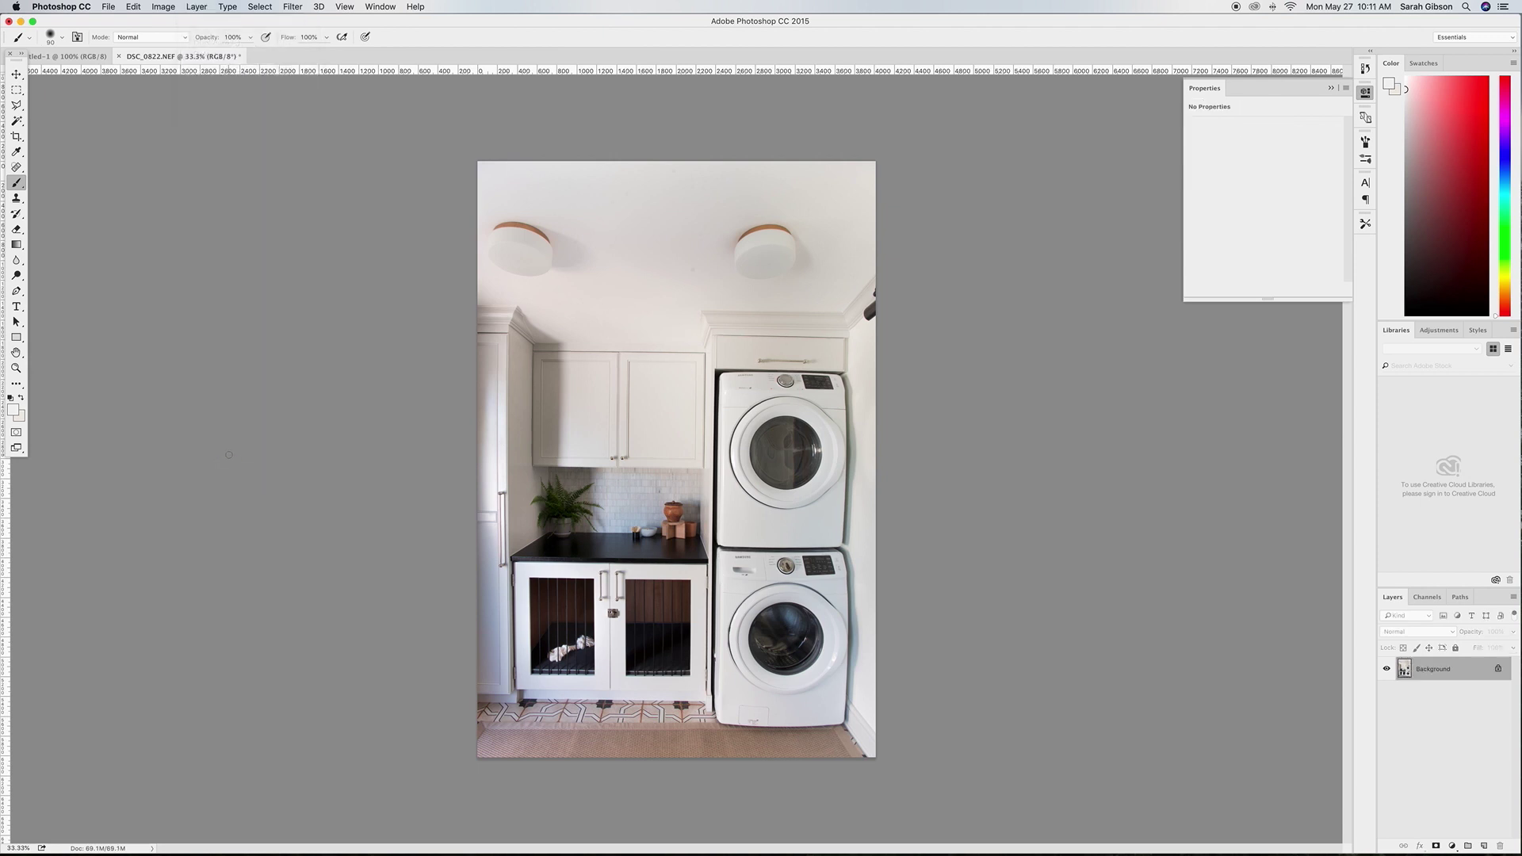
# Remove the spots and blemishes on the ceiling around and between the two lights with the Spot Healing Brush
pyautogui.click(17, 168)
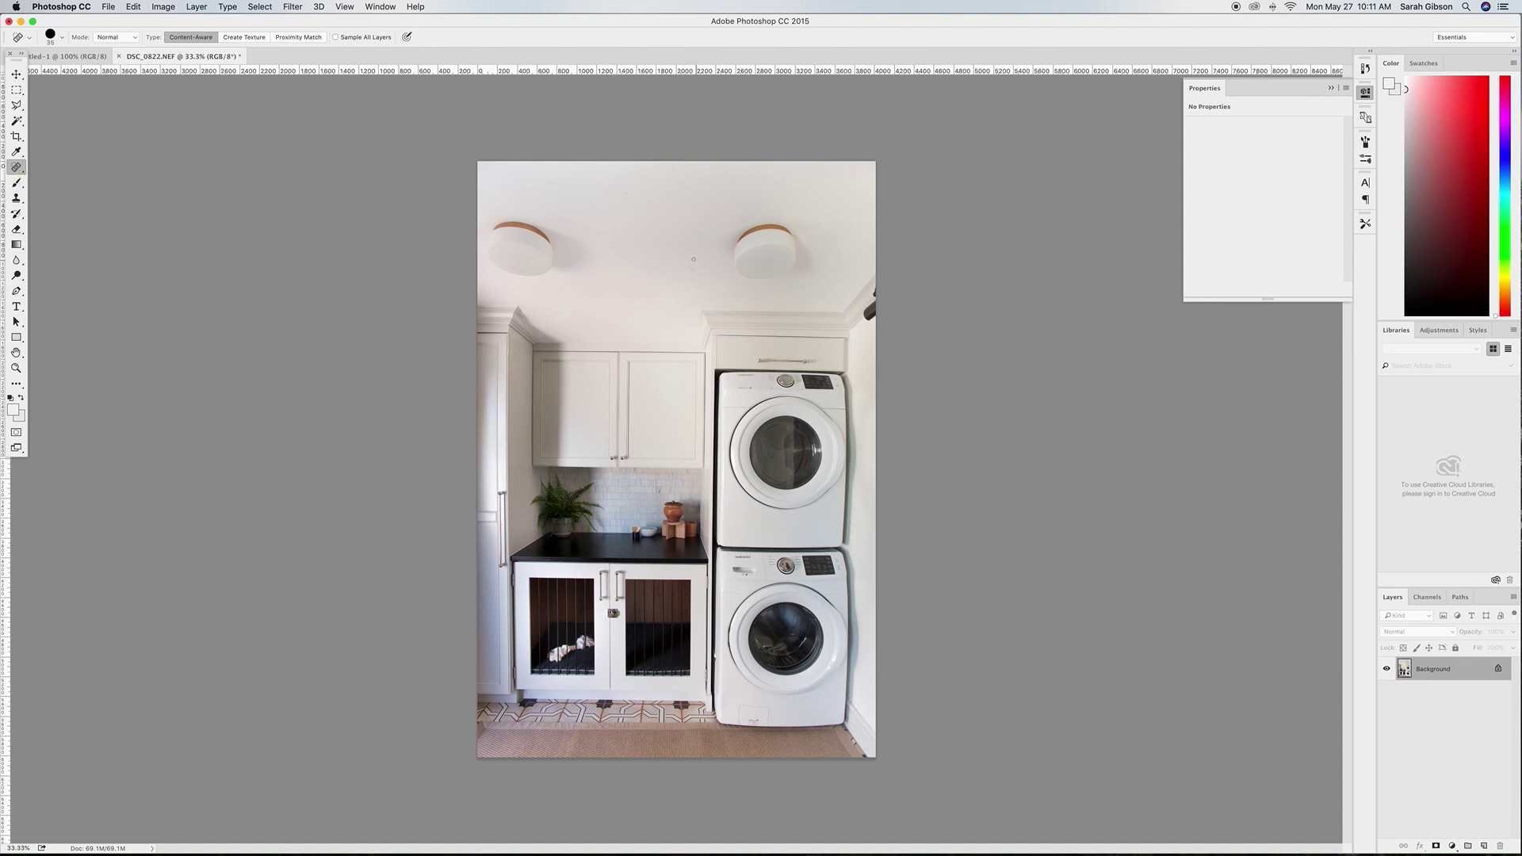
pyautogui.press(']')
pyautogui.press(']')
pyautogui.press(']')
pyautogui.press('super+equal')
pyautogui.press('super+equal')
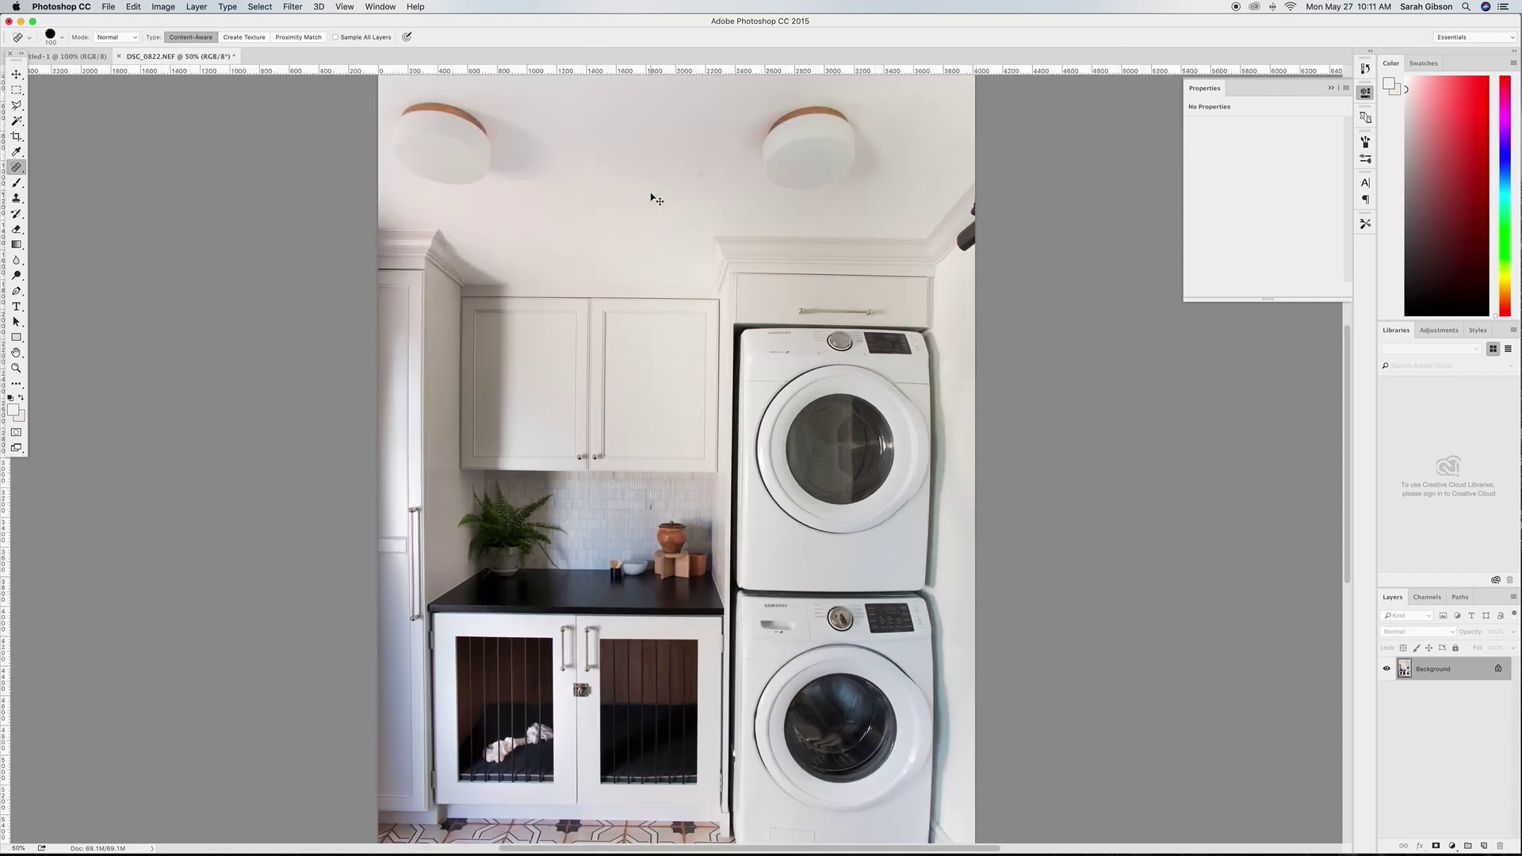
pyautogui.scroll(5, 668, 214)
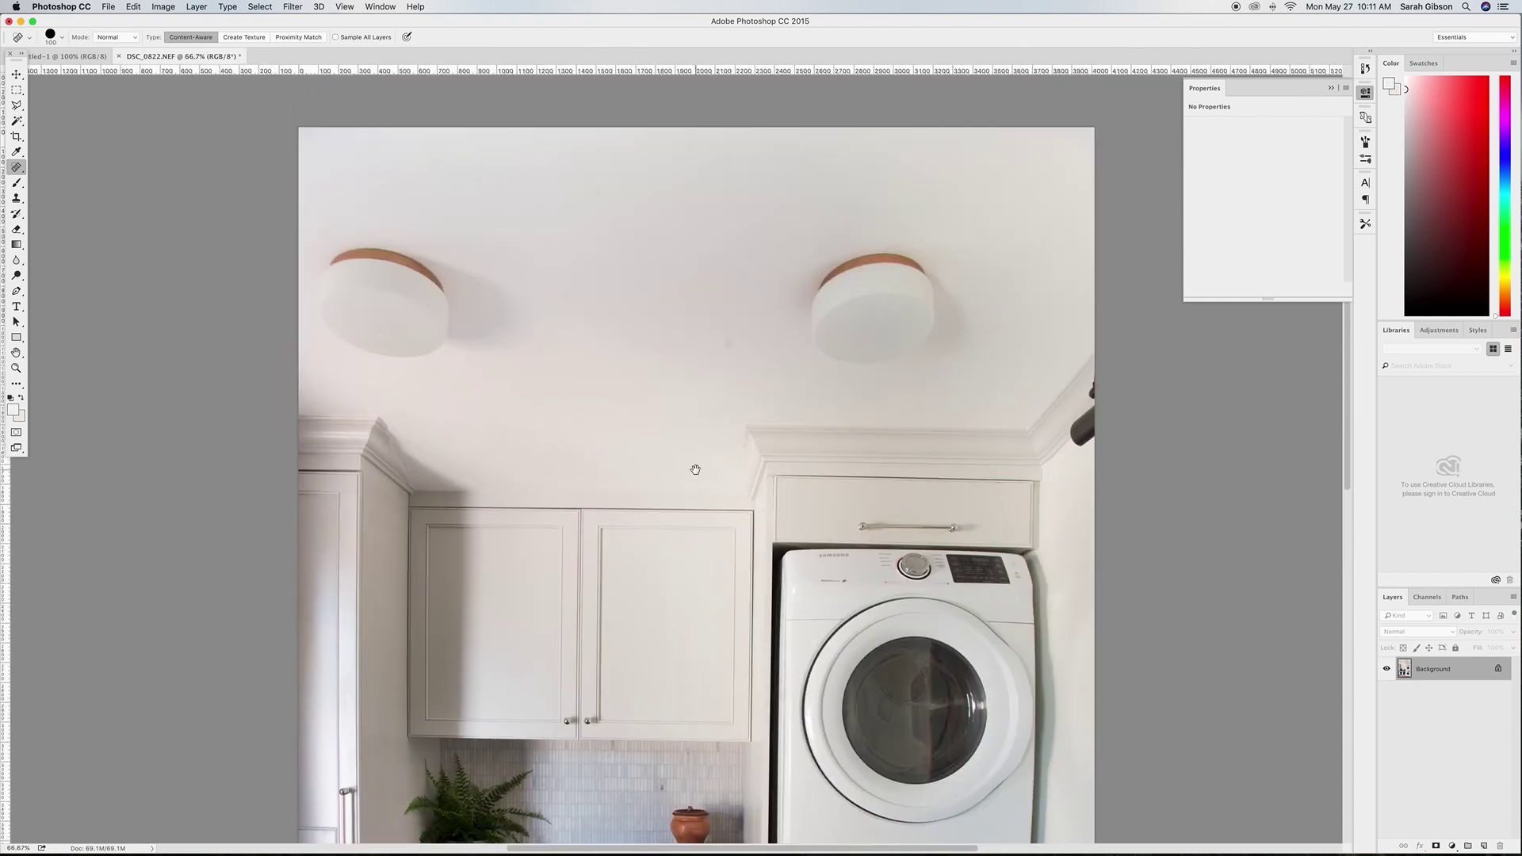
pyautogui.click(745, 274)
pyautogui.click(555, 289)
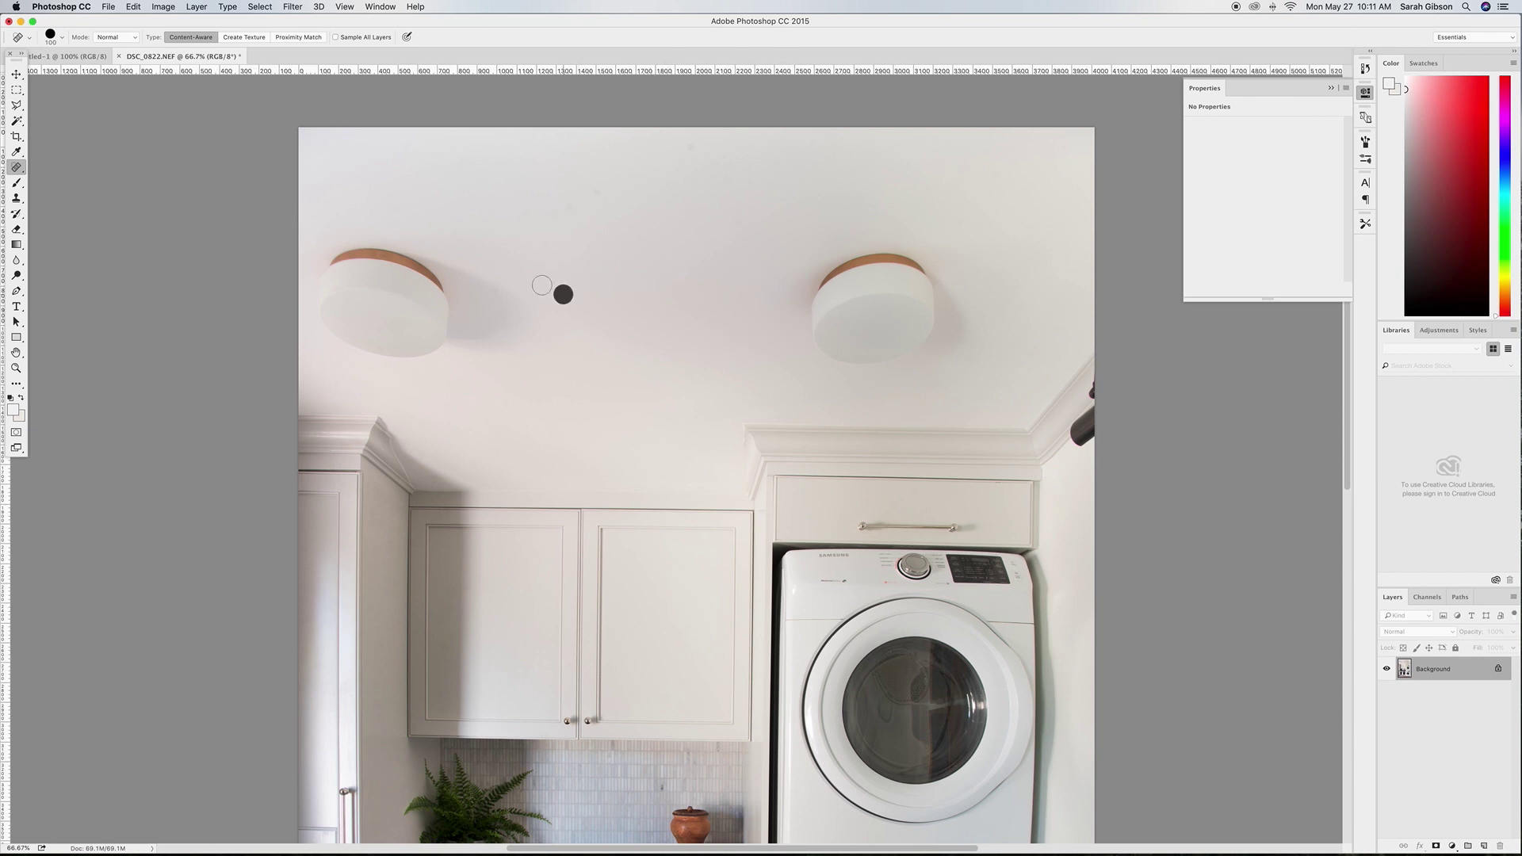
pyautogui.click(493, 289)
pyautogui.click(726, 176)
pyautogui.press(']')
pyautogui.click(773, 158)
pyautogui.click(689, 210)
# Heal the small blemish beside the drawer handle above the dryer using a smaller healing brush
pyautogui.scroll(-5, 679, 373)
pyautogui.scroll(-2, 678, 374)
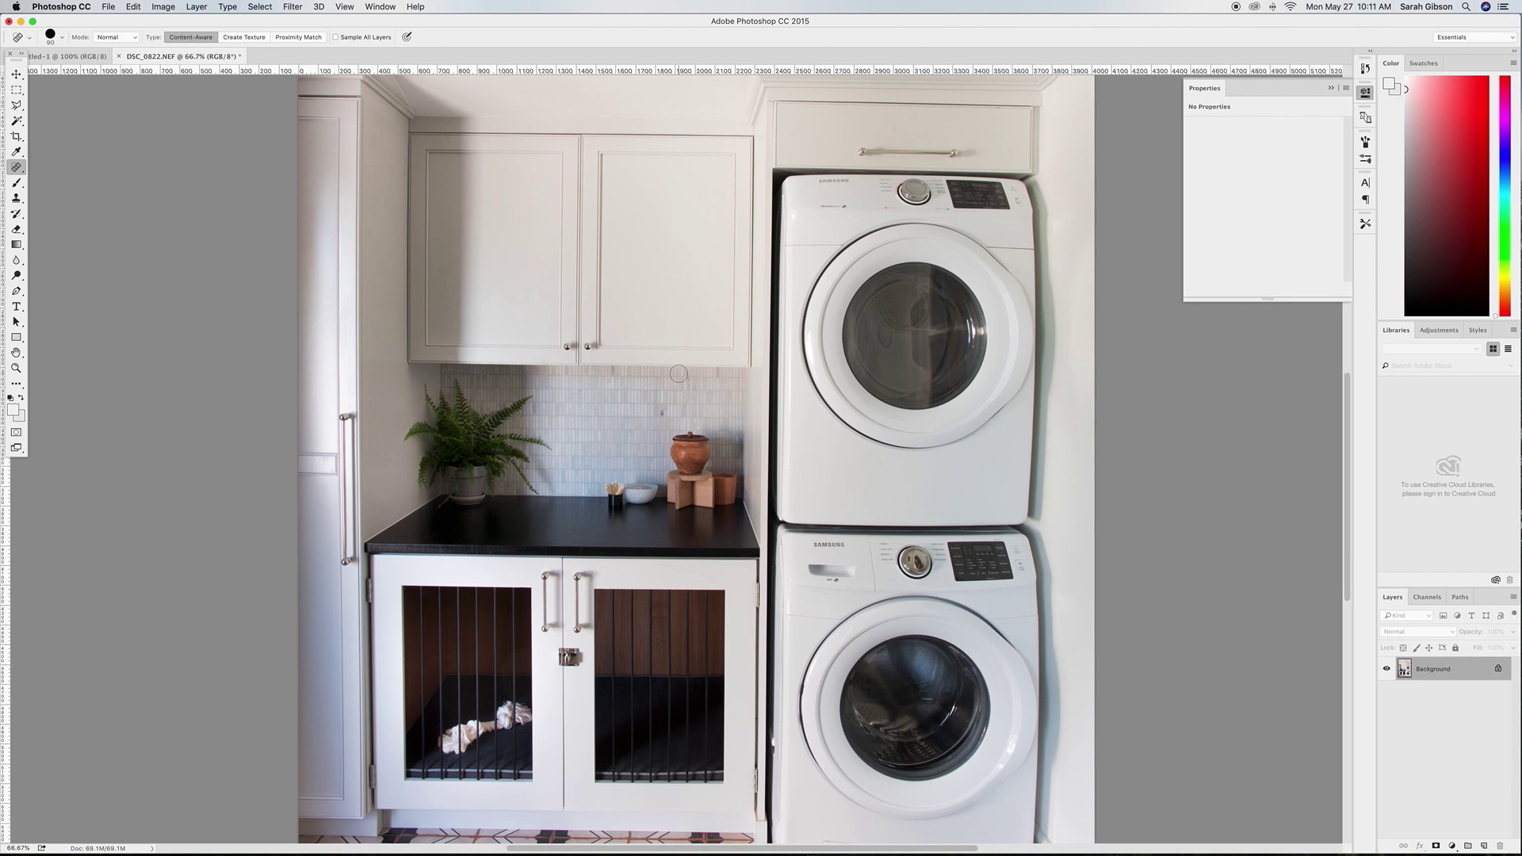
pyautogui.press('super+plus')
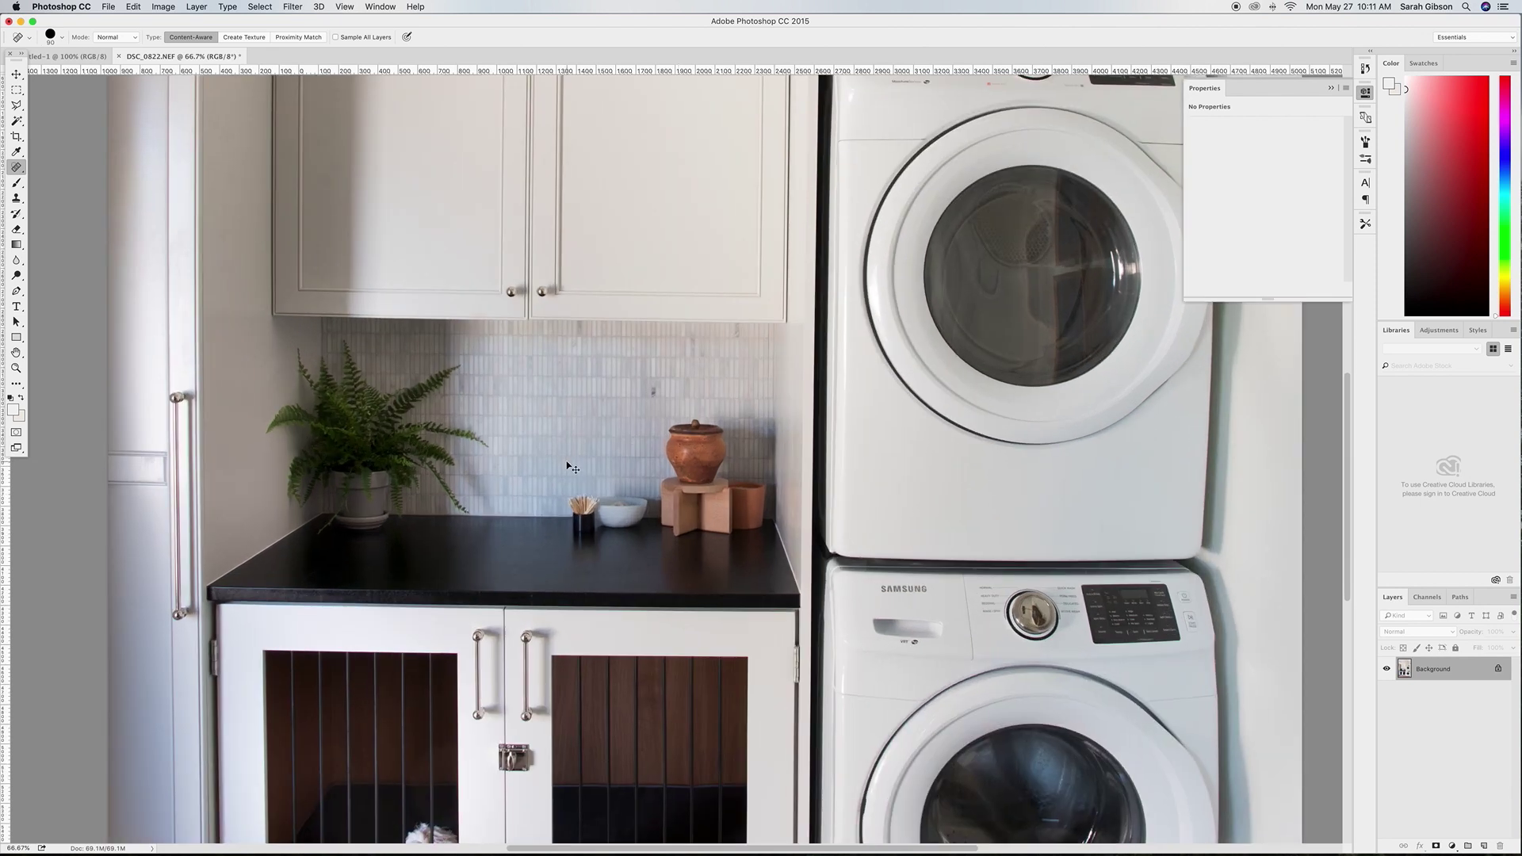
pyautogui.hscroll(-4, 619, 570)
pyautogui.press('[')
pyautogui.press('[')
pyautogui.press('[')
pyautogui.press('[')
pyautogui.press('[')
pyautogui.press('[')
pyautogui.press('[')
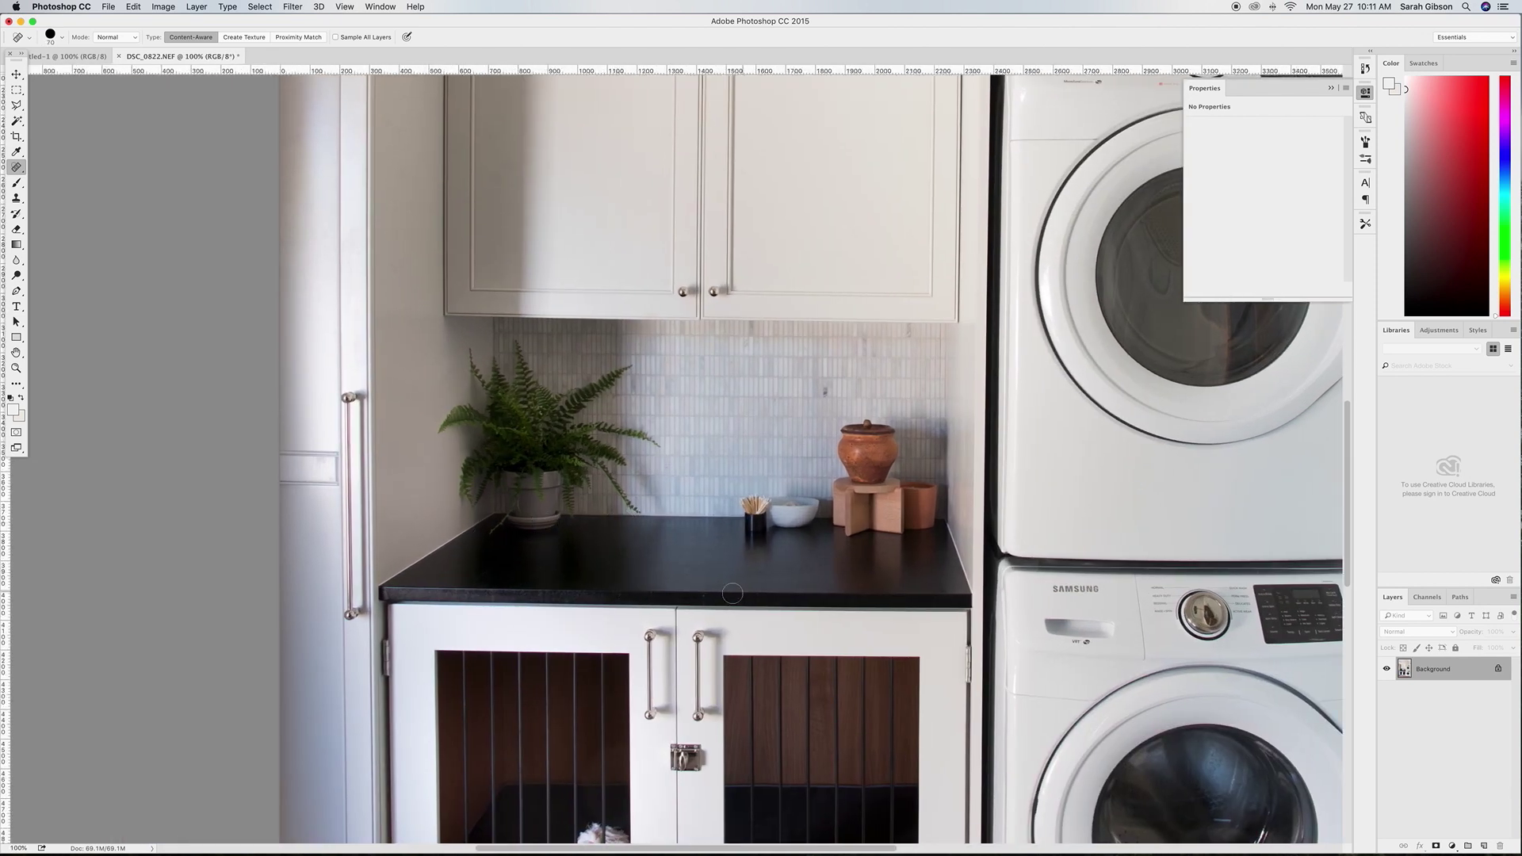
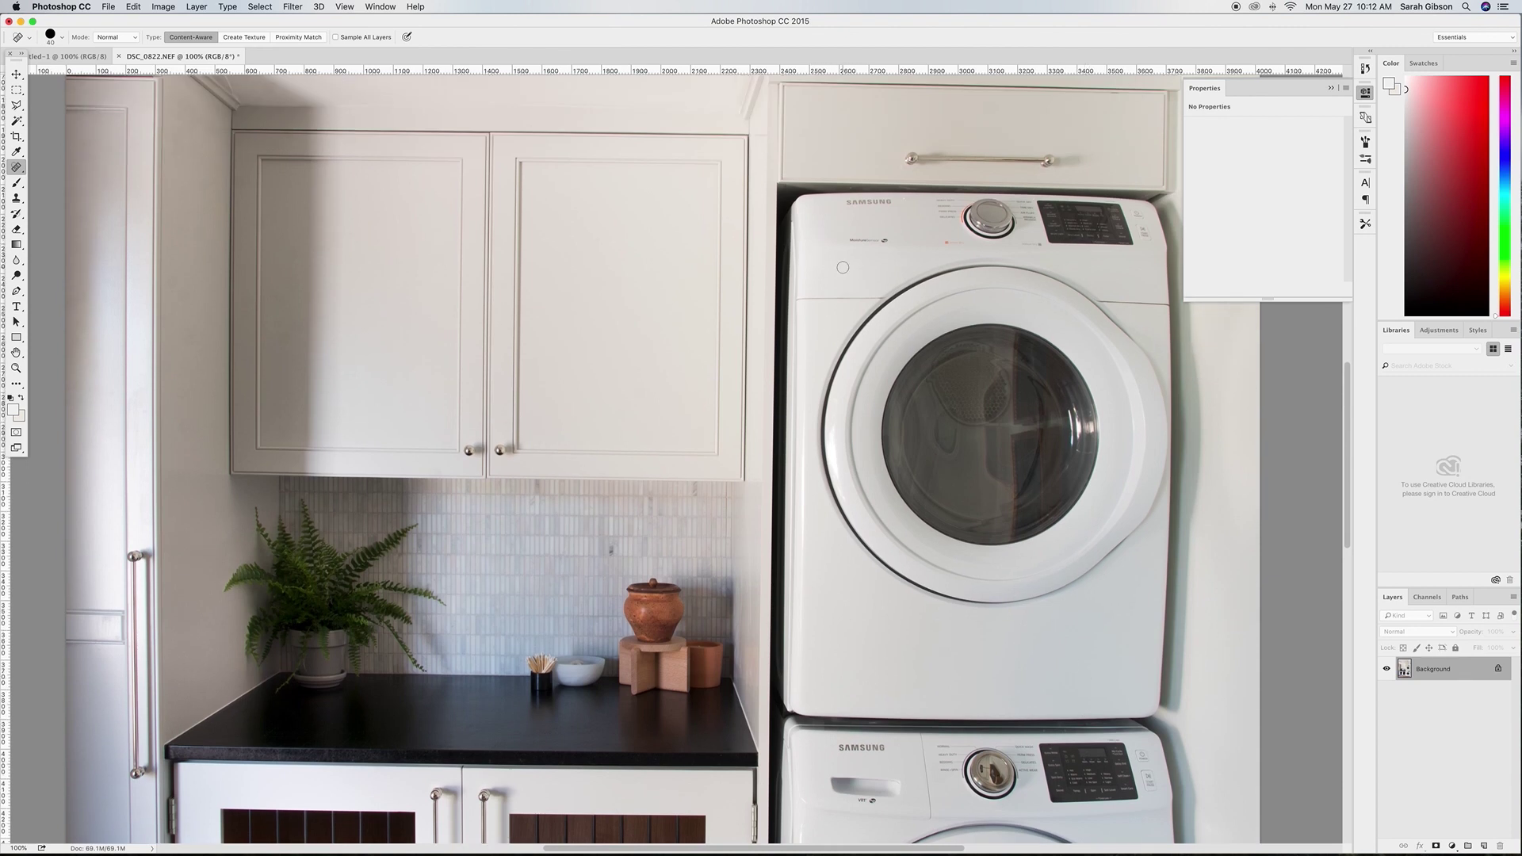
pyautogui.press('[')
pyautogui.click(900, 165)
pyautogui.press('[')
# Heal away the small dark fragment above the black wall fixture at the photo's right edge
pyautogui.scroll(8, 1037, 221)
pyautogui.hscroll(6, 1037, 221)
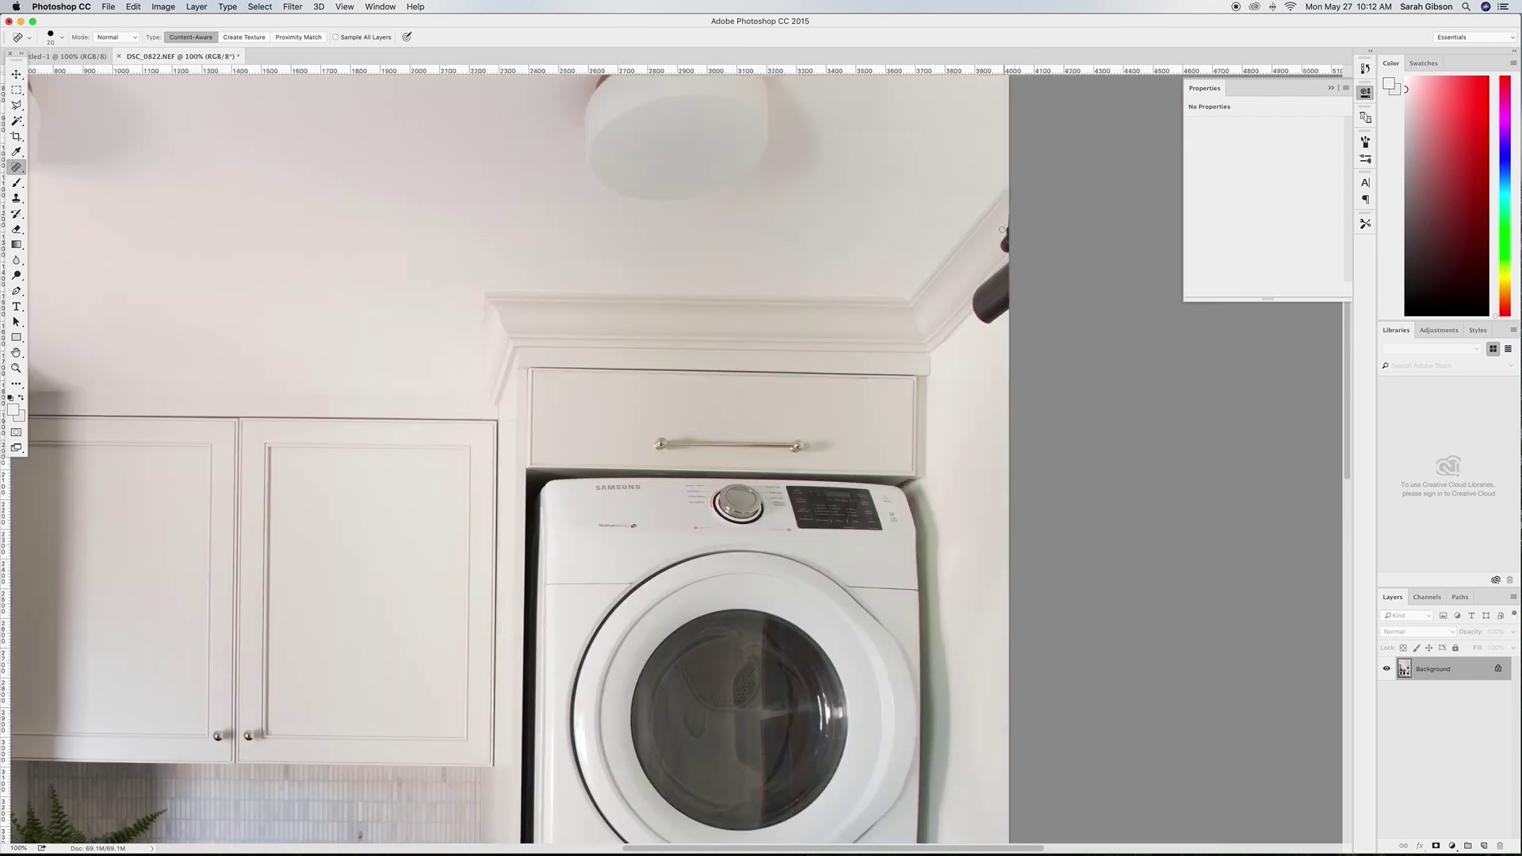
pyautogui.press(']')
pyautogui.press(']')
pyautogui.moveTo(1007, 212); pyautogui.dragTo(1009, 255)
pyautogui.press('[')
# Heal the small mark on the middle rail of the tall left cabinet door with a smaller brush
pyautogui.hscroll(-3, 852, 405)
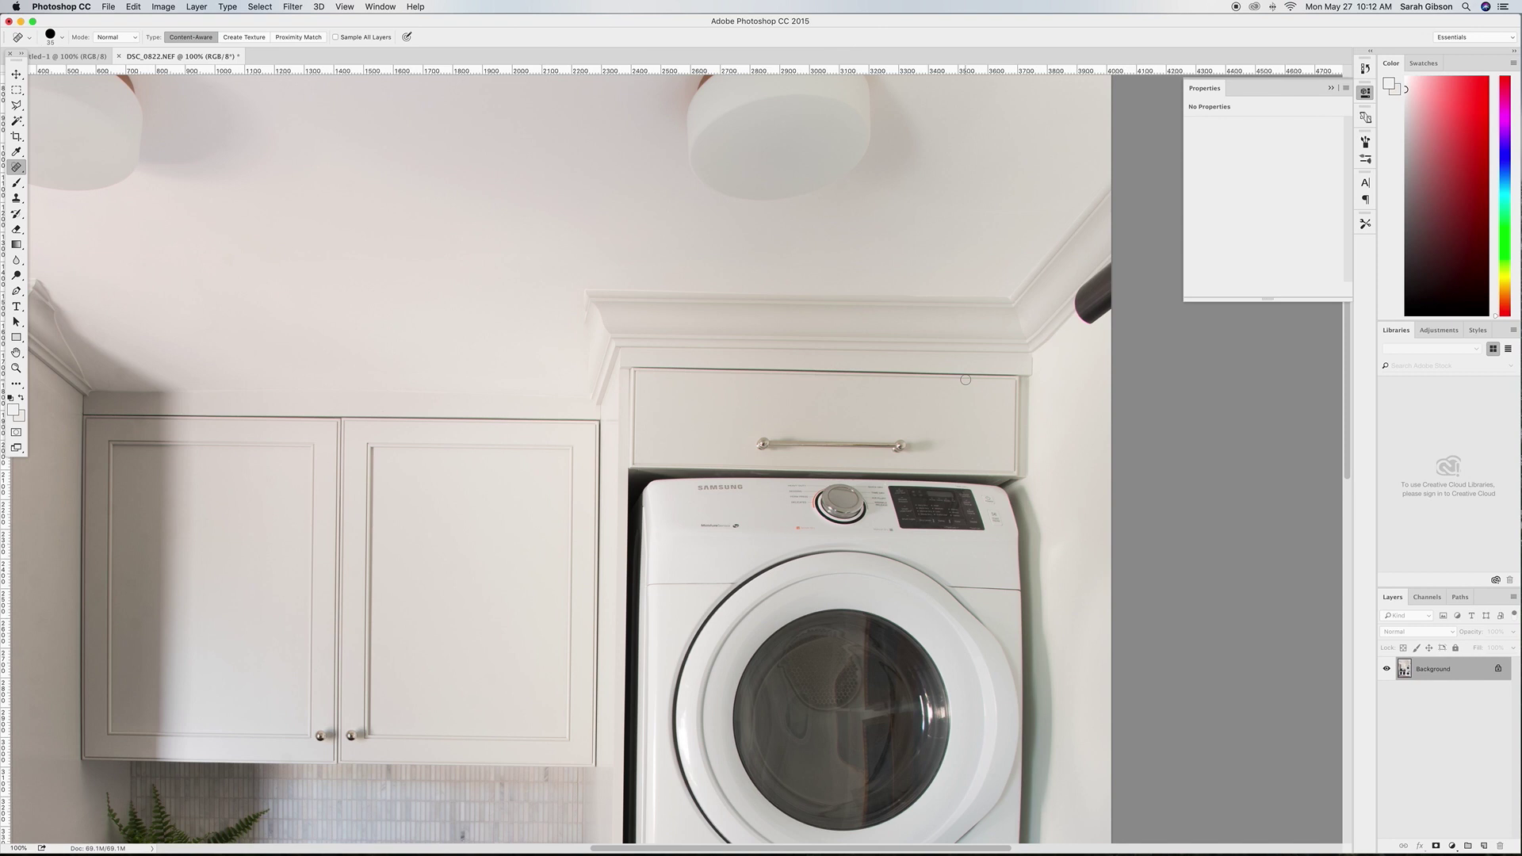
pyautogui.hscroll(-3, 713, 380)
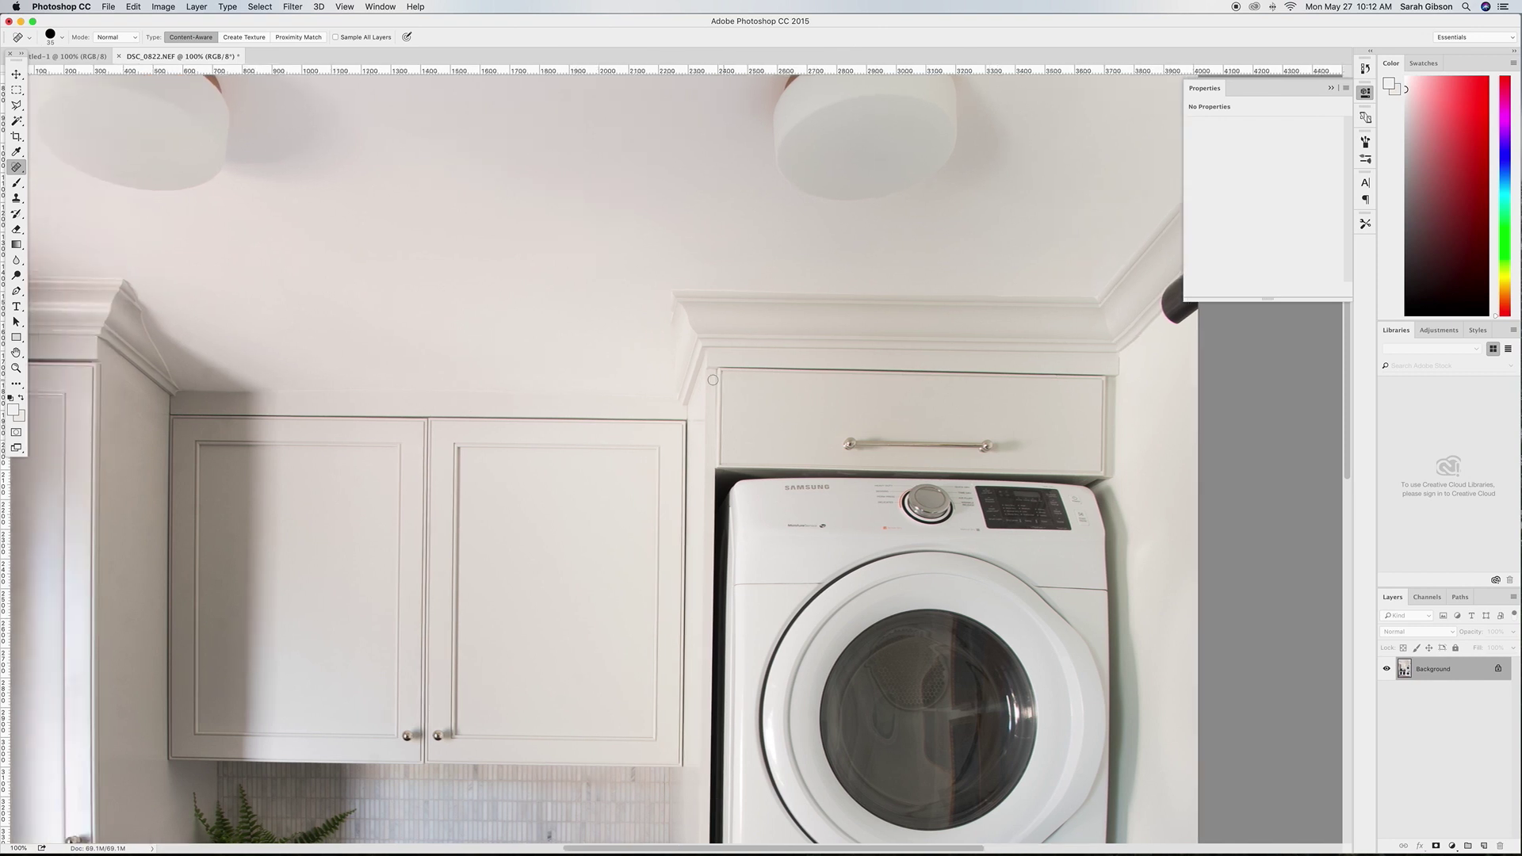
pyautogui.hscroll(-4, 812, 547)
pyautogui.scroll(-5, 807, 517)
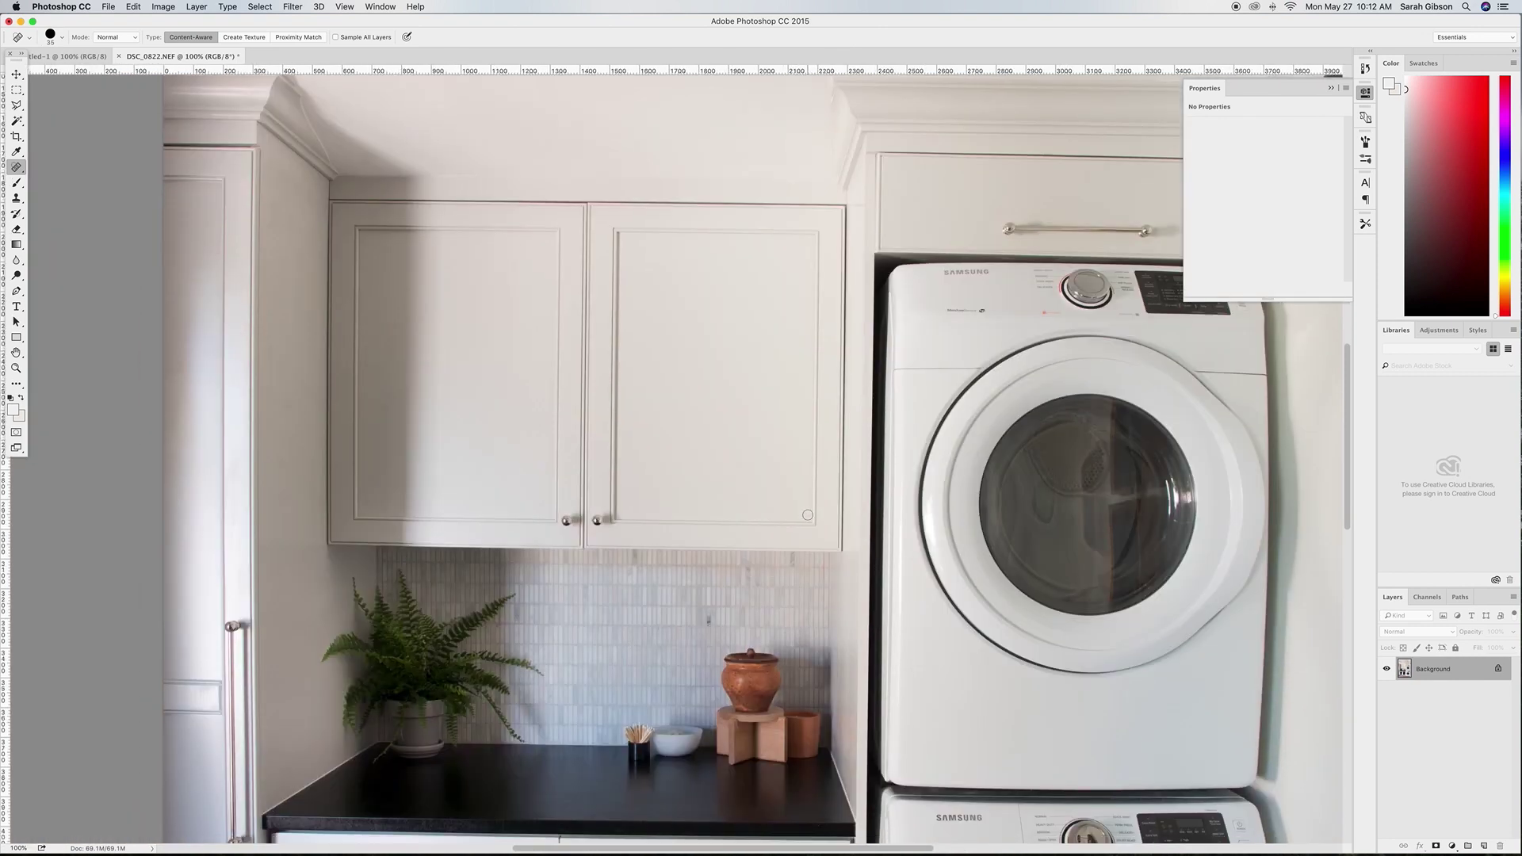
pyautogui.scroll(-5, 807, 514)
pyautogui.hscroll(-4, 807, 514)
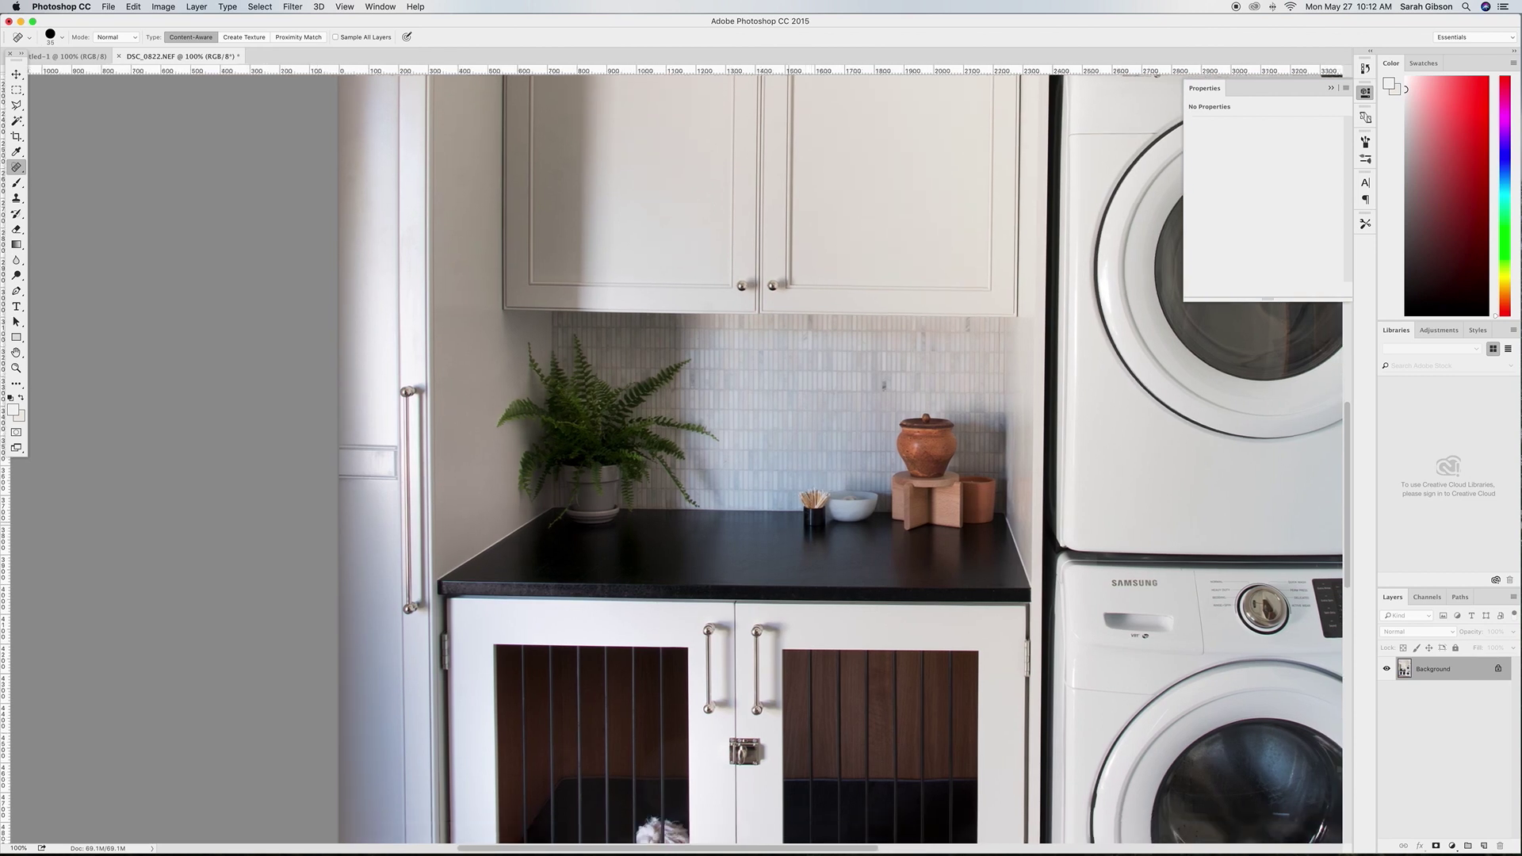
pyautogui.press('[')
pyautogui.moveTo(379, 457); pyautogui.dragTo(379, 469)
# Heal the blemishes on the black countertop's back left corner and around the fern pot
pyautogui.press(']')
pyautogui.press('super+equal')
pyautogui.moveTo(423, 596); pyautogui.dragTo(453, 571)
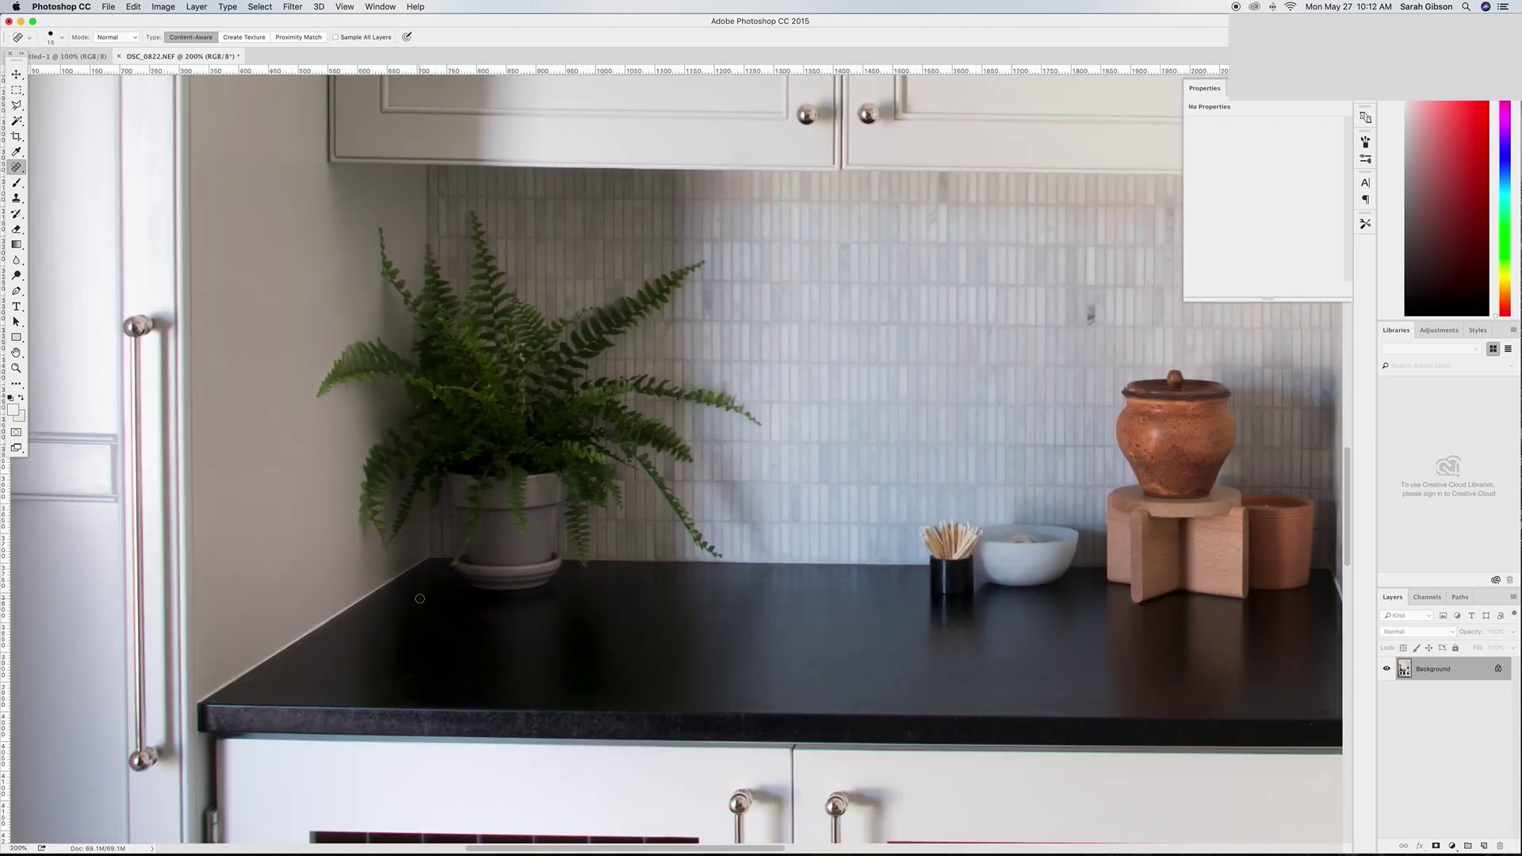
pyautogui.click(460, 556)
pyautogui.press(']')
pyautogui.moveTo(463, 544); pyautogui.dragTo(476, 525)
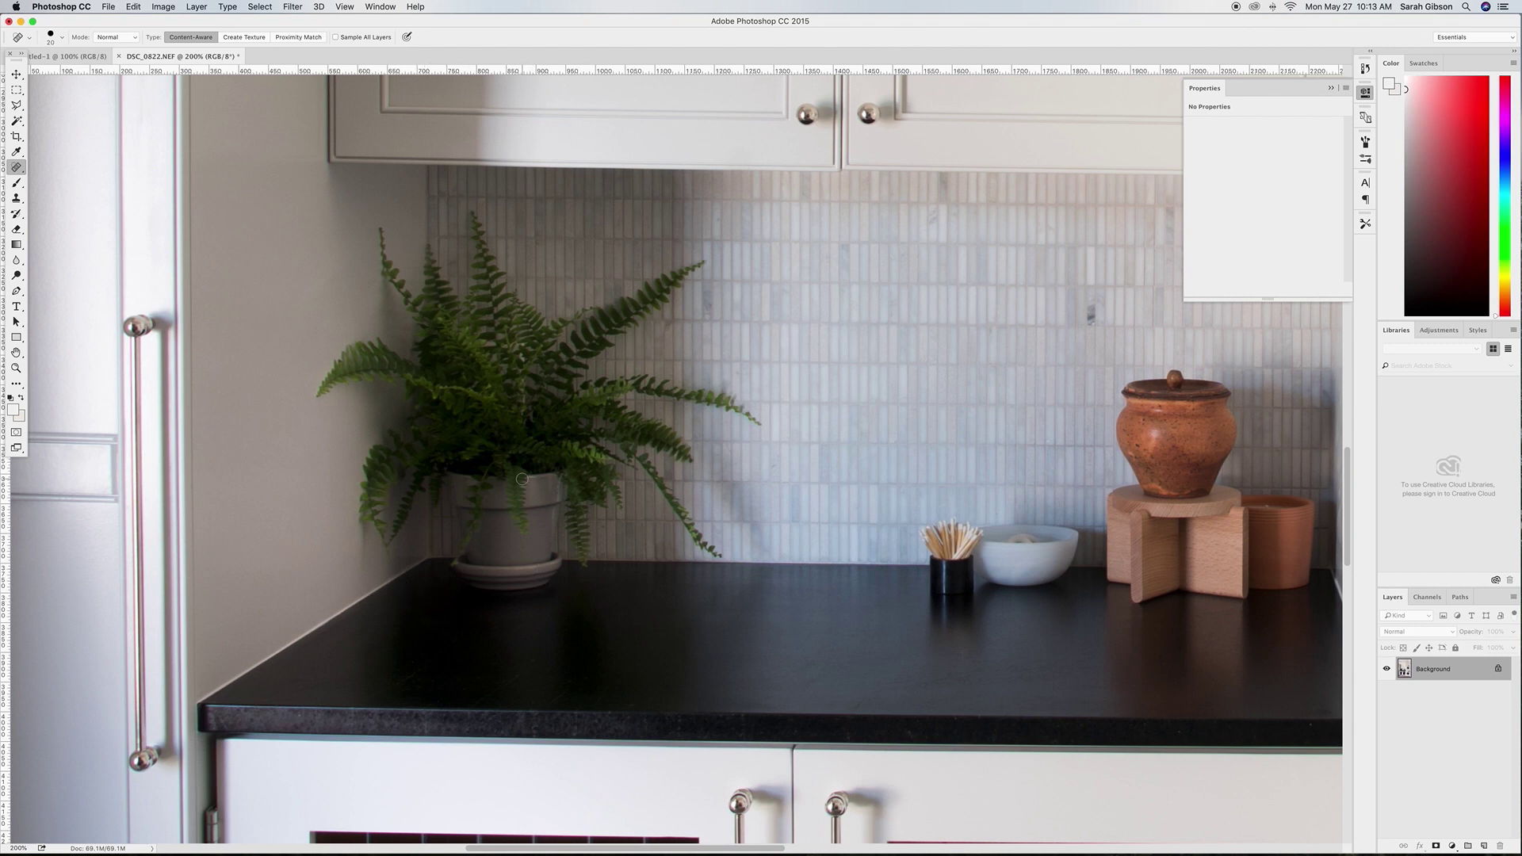
# Add a Levels adjustment layer with the white input level at 238, and compare the photo with and without it
pyautogui.press('super+minus')
pyautogui.press('super+minus')
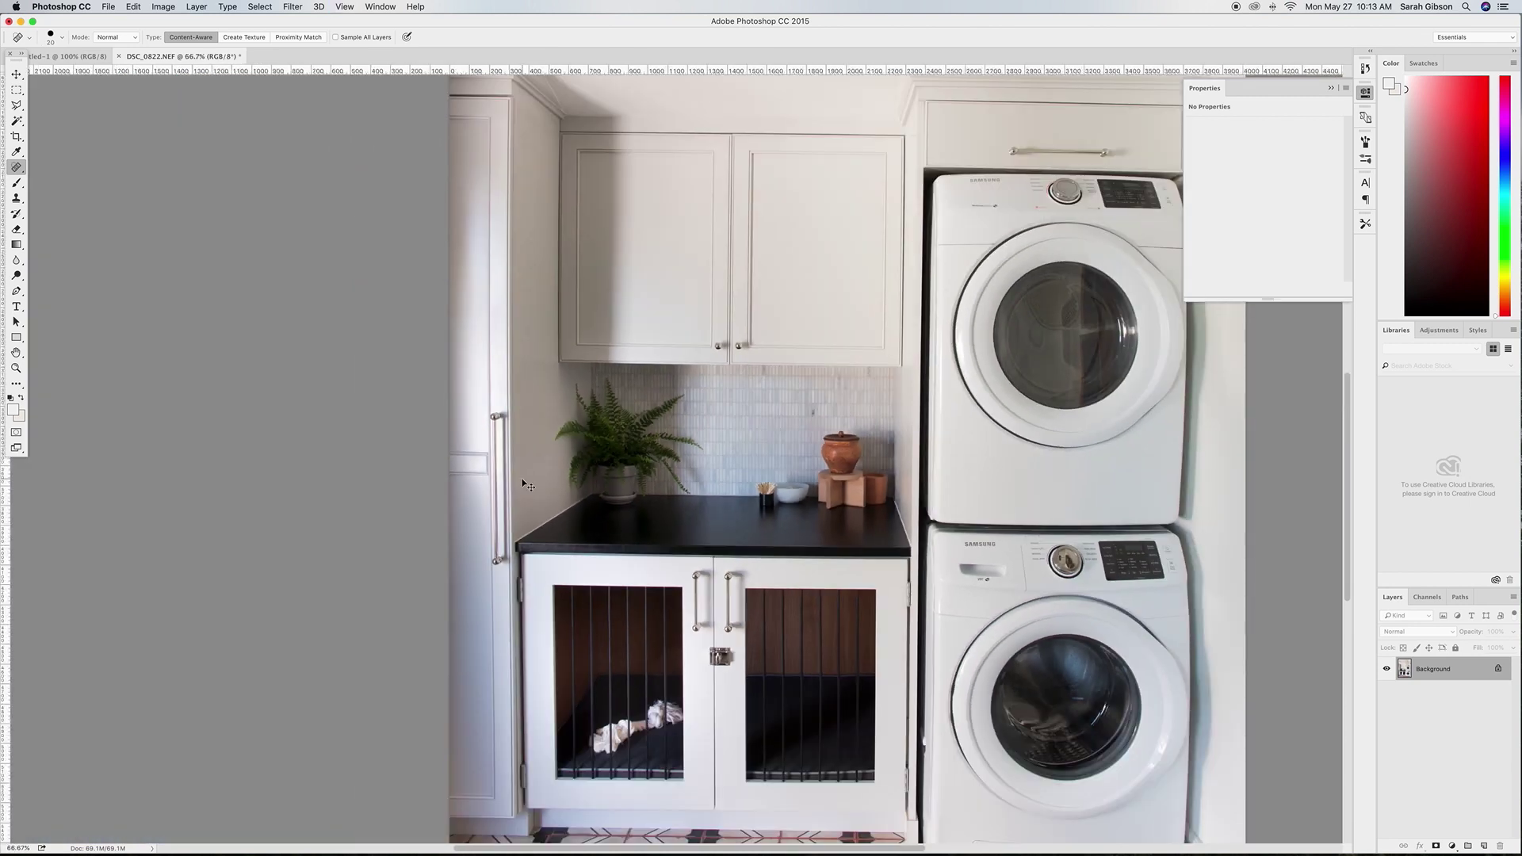
pyautogui.press('super+minus')
pyautogui.press('super+minus')
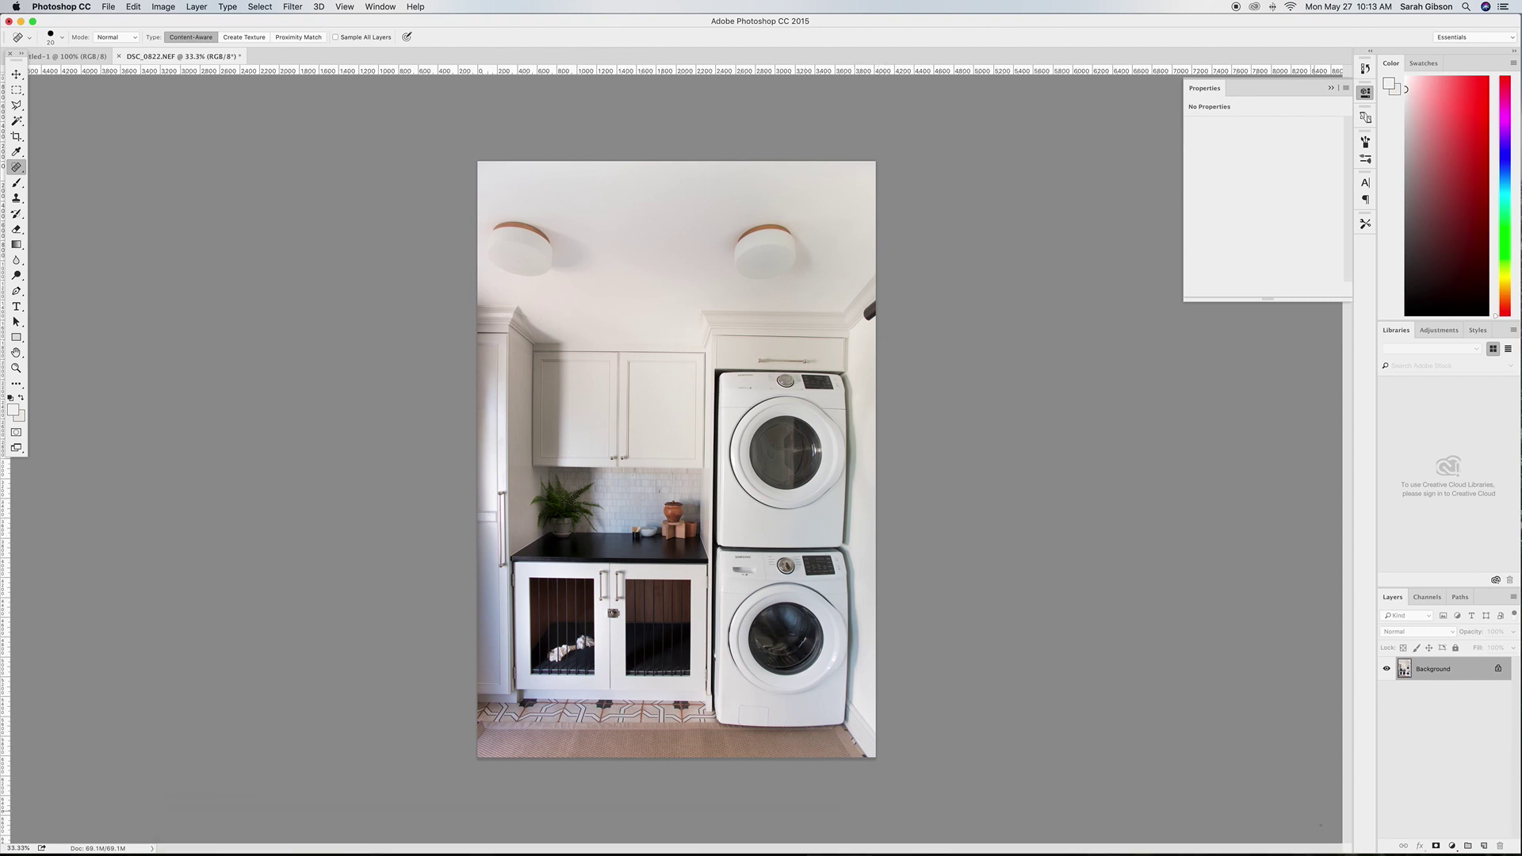
pyautogui.click(1453, 846)
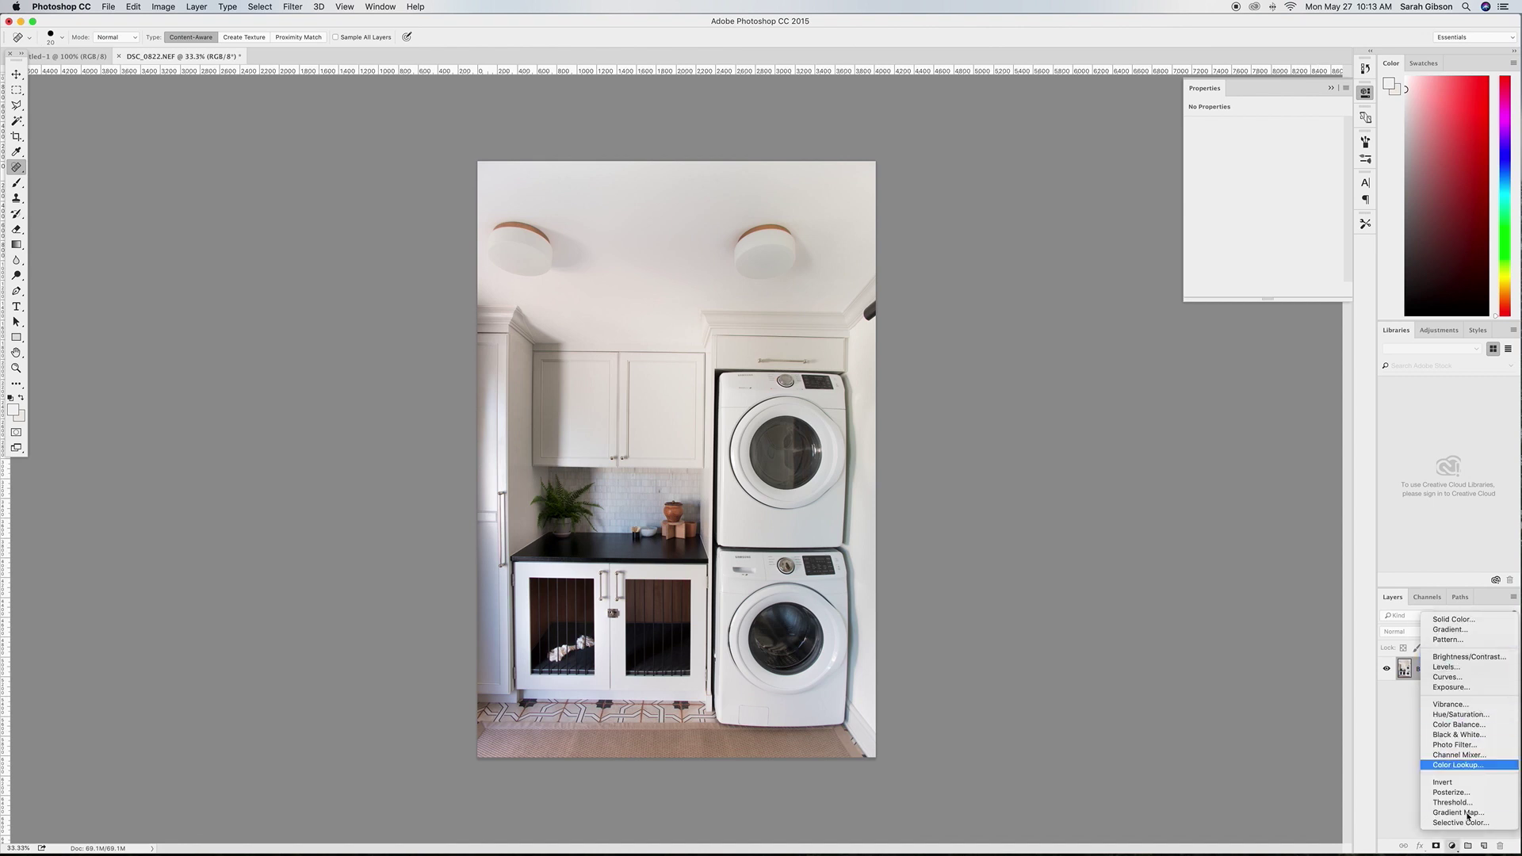
pyautogui.click(1449, 668)
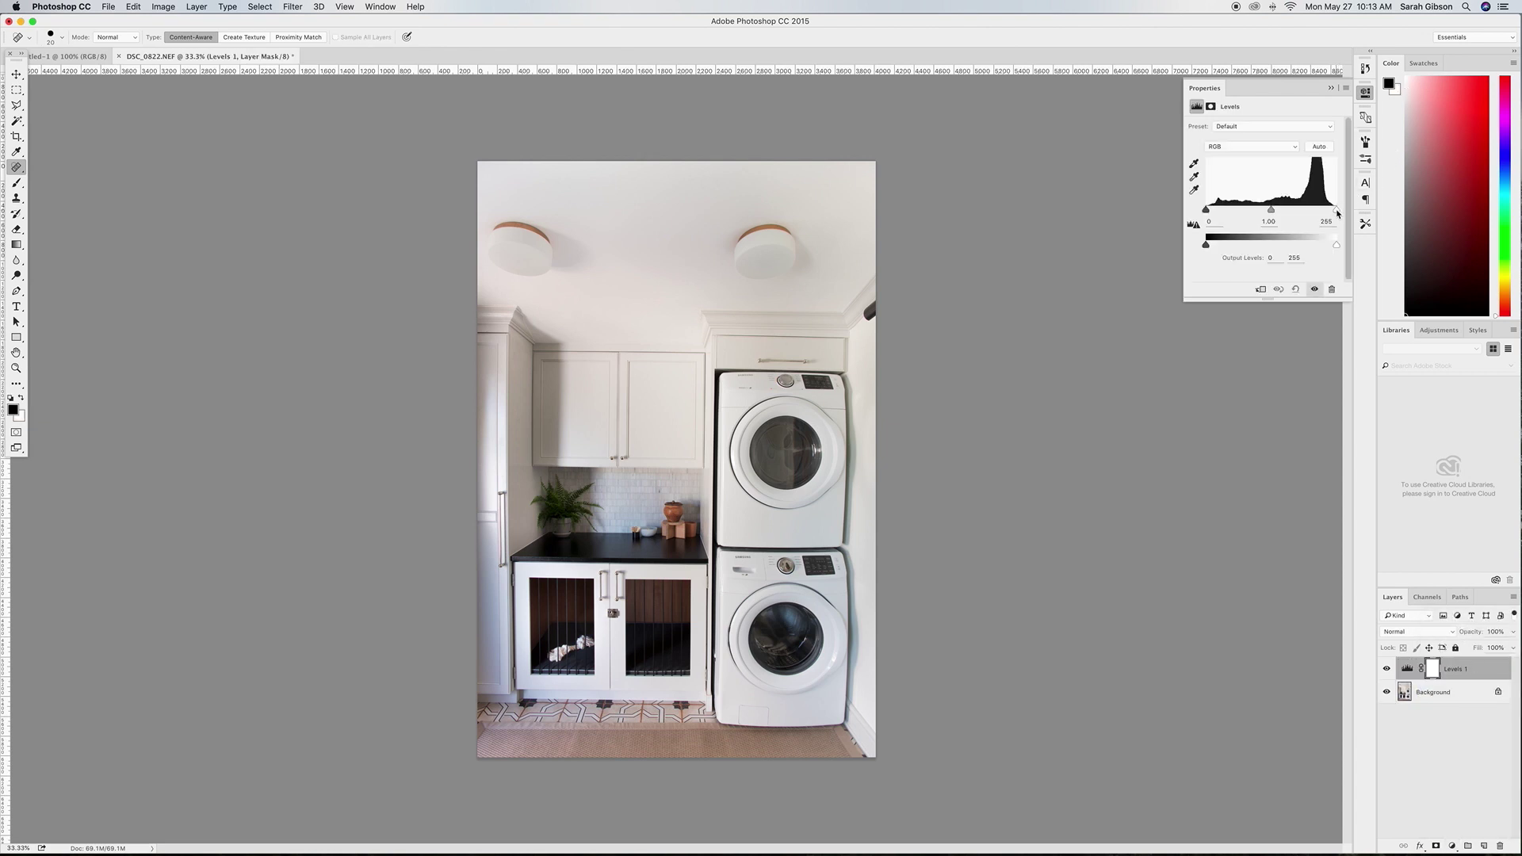
pyautogui.moveTo(1337, 210); pyautogui.dragTo(1329, 214)
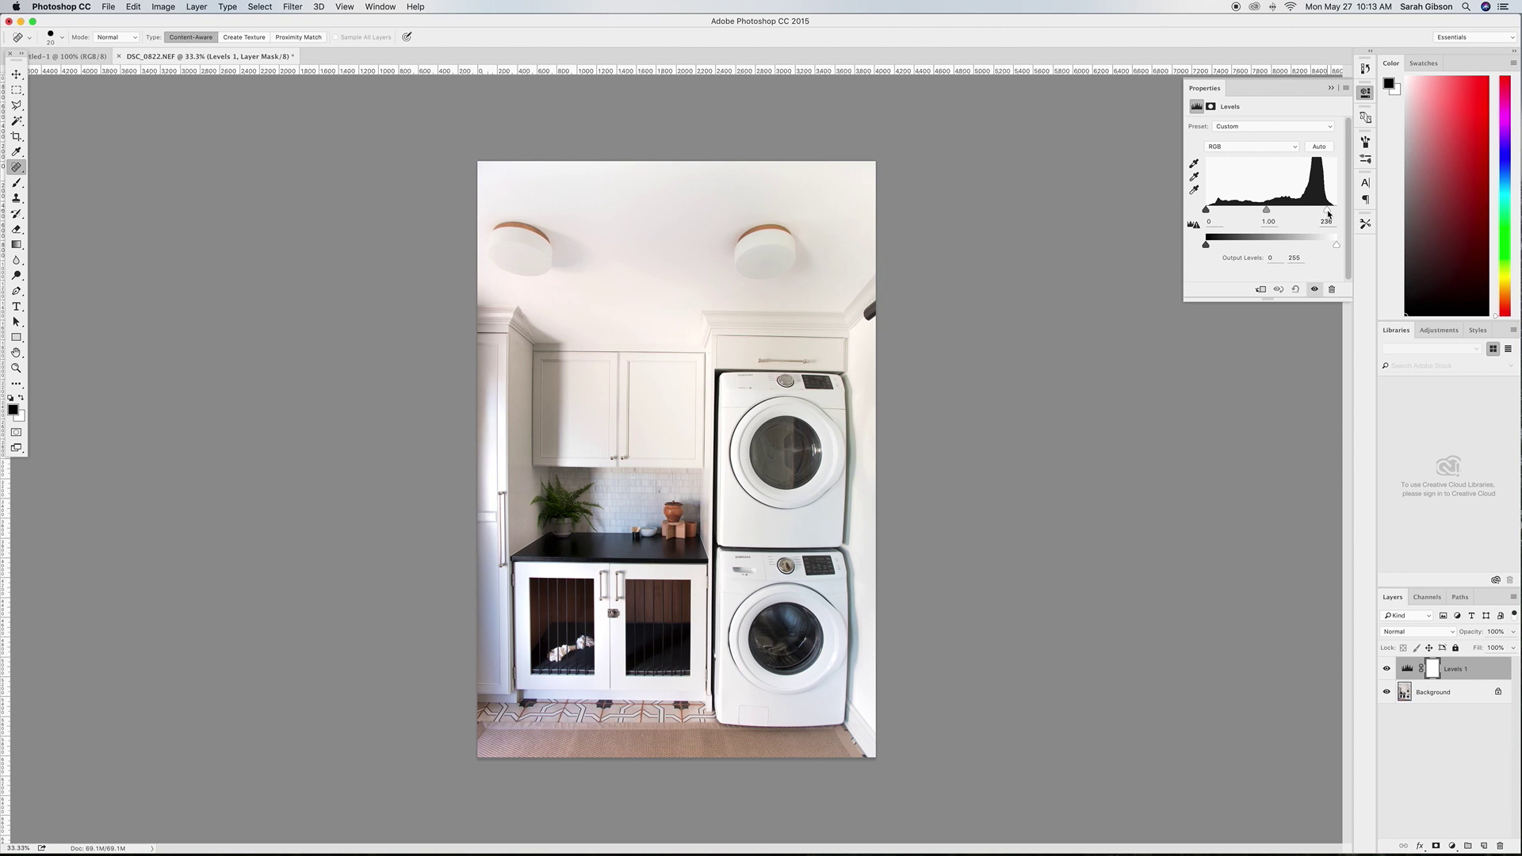
pyautogui.click(1388, 670)
pyautogui.click(1388, 671)
pyautogui.click(1387, 671)
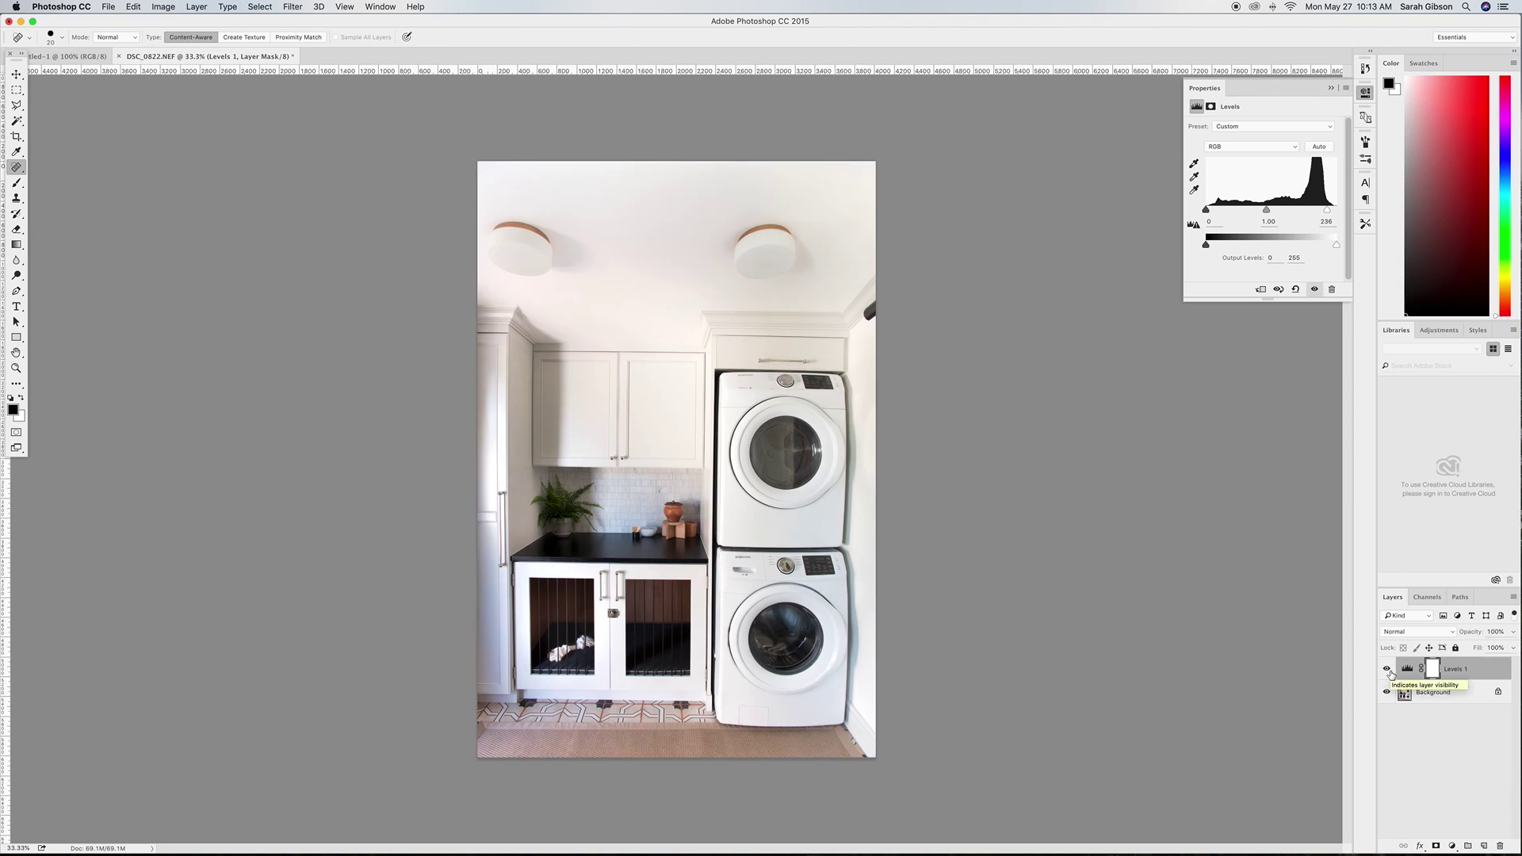
pyautogui.click(1443, 761)
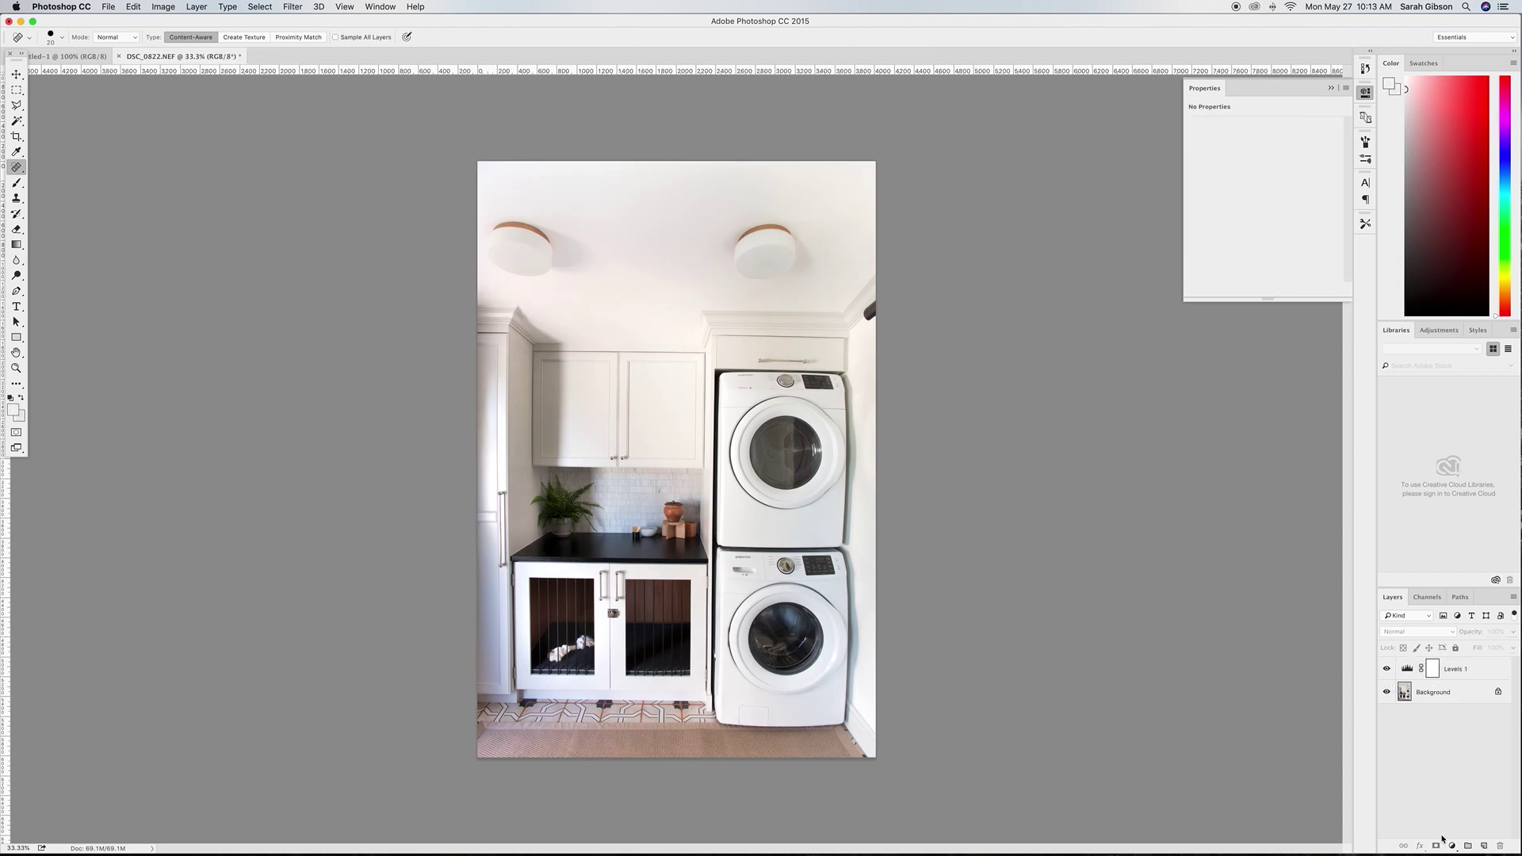
# Add a Brightness/Contrast adjustment layer that slightly raises both the brightness and the contrast
pyautogui.click(1452, 847)
pyautogui.click(1462, 658)
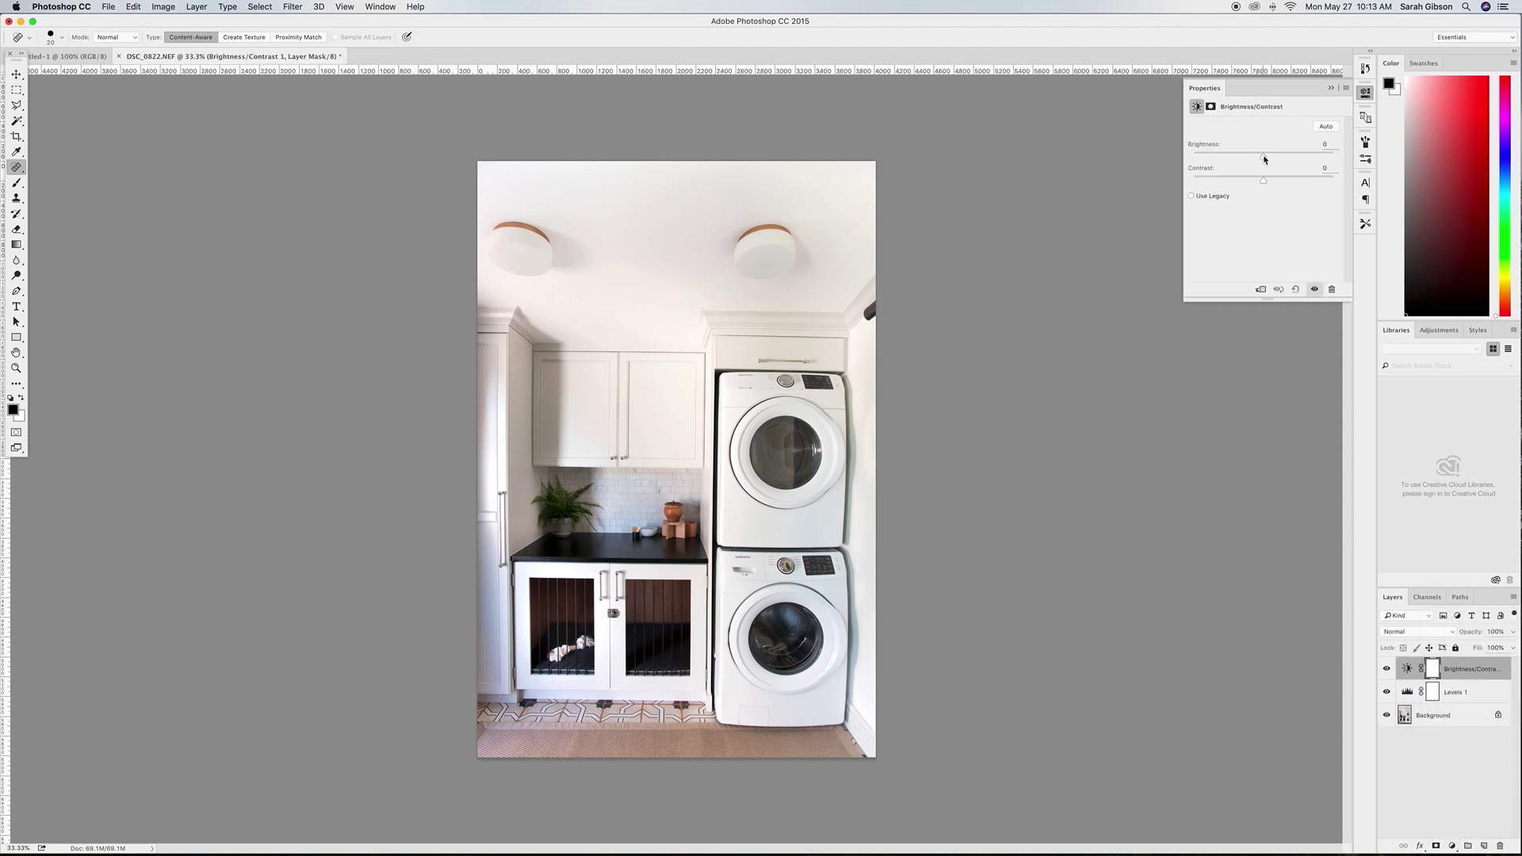
pyautogui.moveTo(1266, 160); pyautogui.dragTo(1267, 159)
pyautogui.moveTo(1268, 183); pyautogui.dragTo(1271, 185)
pyautogui.click(1457, 825)
# Add a Curves adjustment layer with the upper midtones raised slightly, and compare the photo with and without it
pyautogui.click(1452, 846)
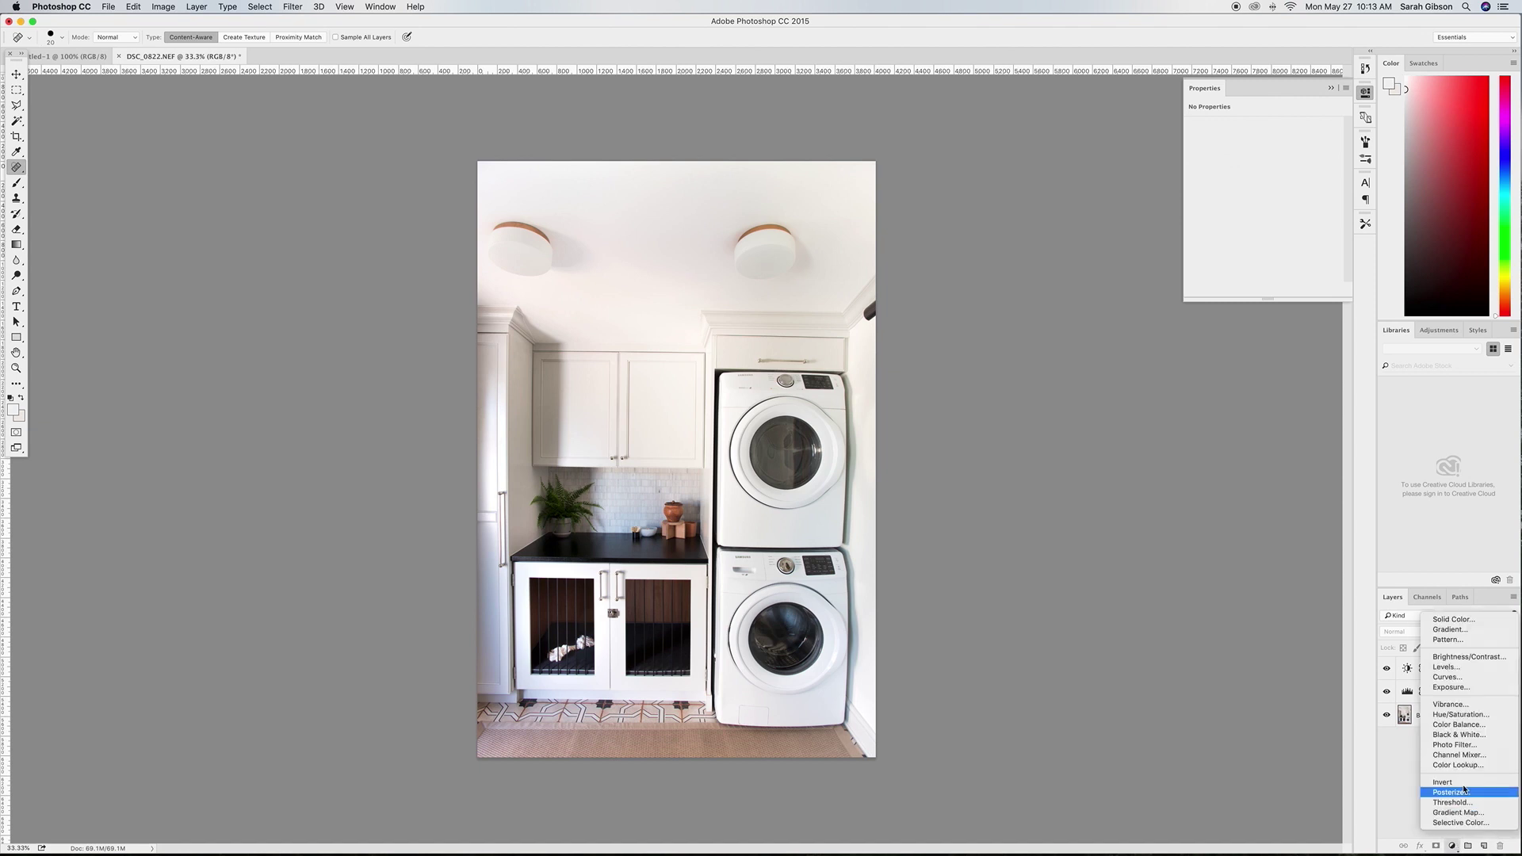
pyautogui.click(1475, 680)
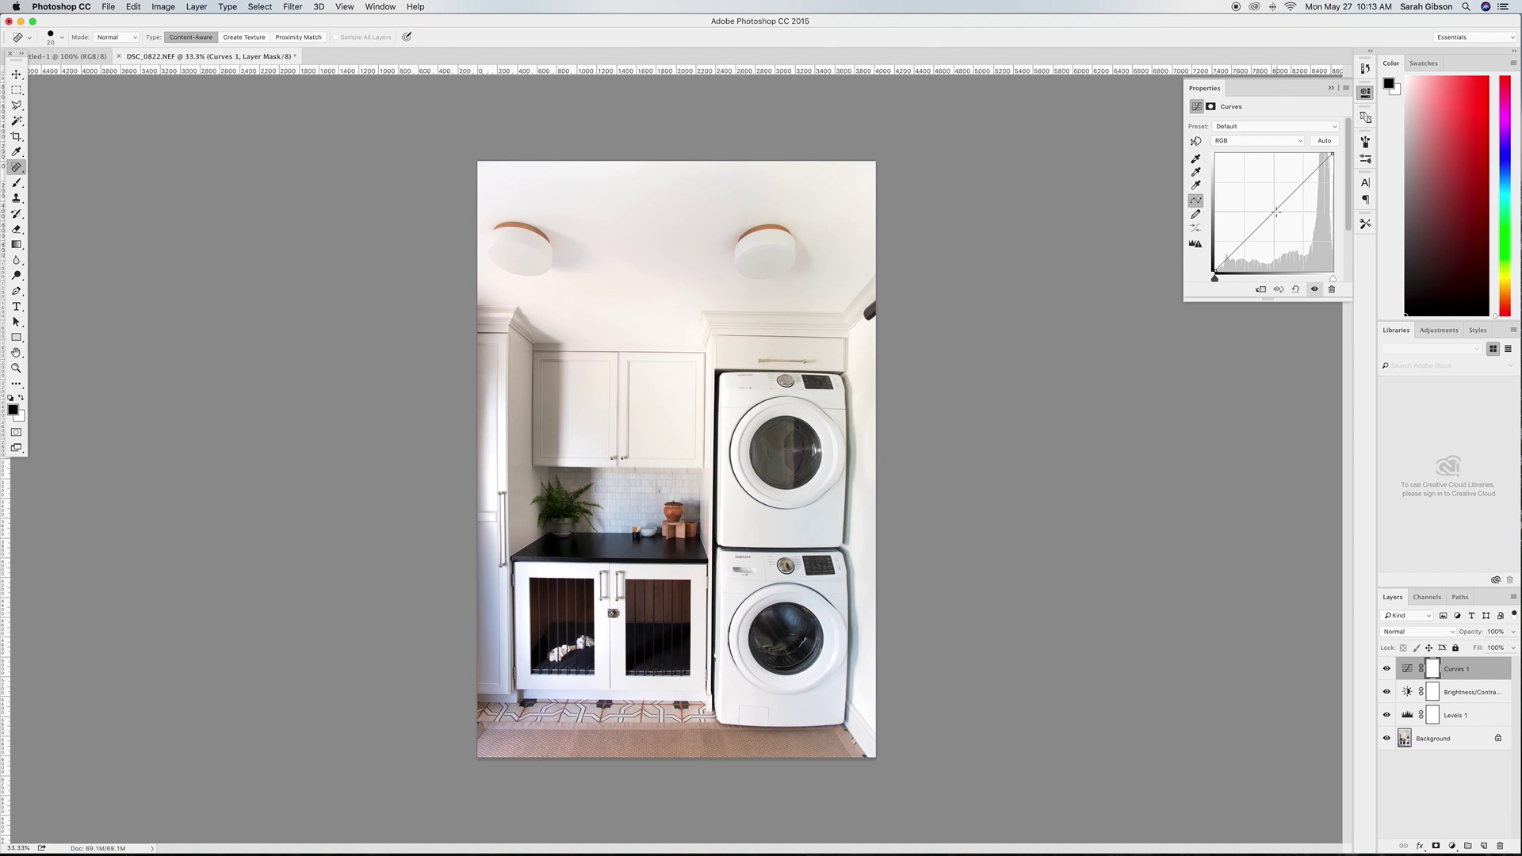
pyautogui.moveTo(1274, 211)
pyautogui.mouseDown()
pyautogui.moveTo(1265, 194)
pyautogui.moveTo(1290, 195)
pyautogui.mouseUp()
pyautogui.click(1388, 670)
pyautogui.click(1387, 670)
pyautogui.click(1388, 670)
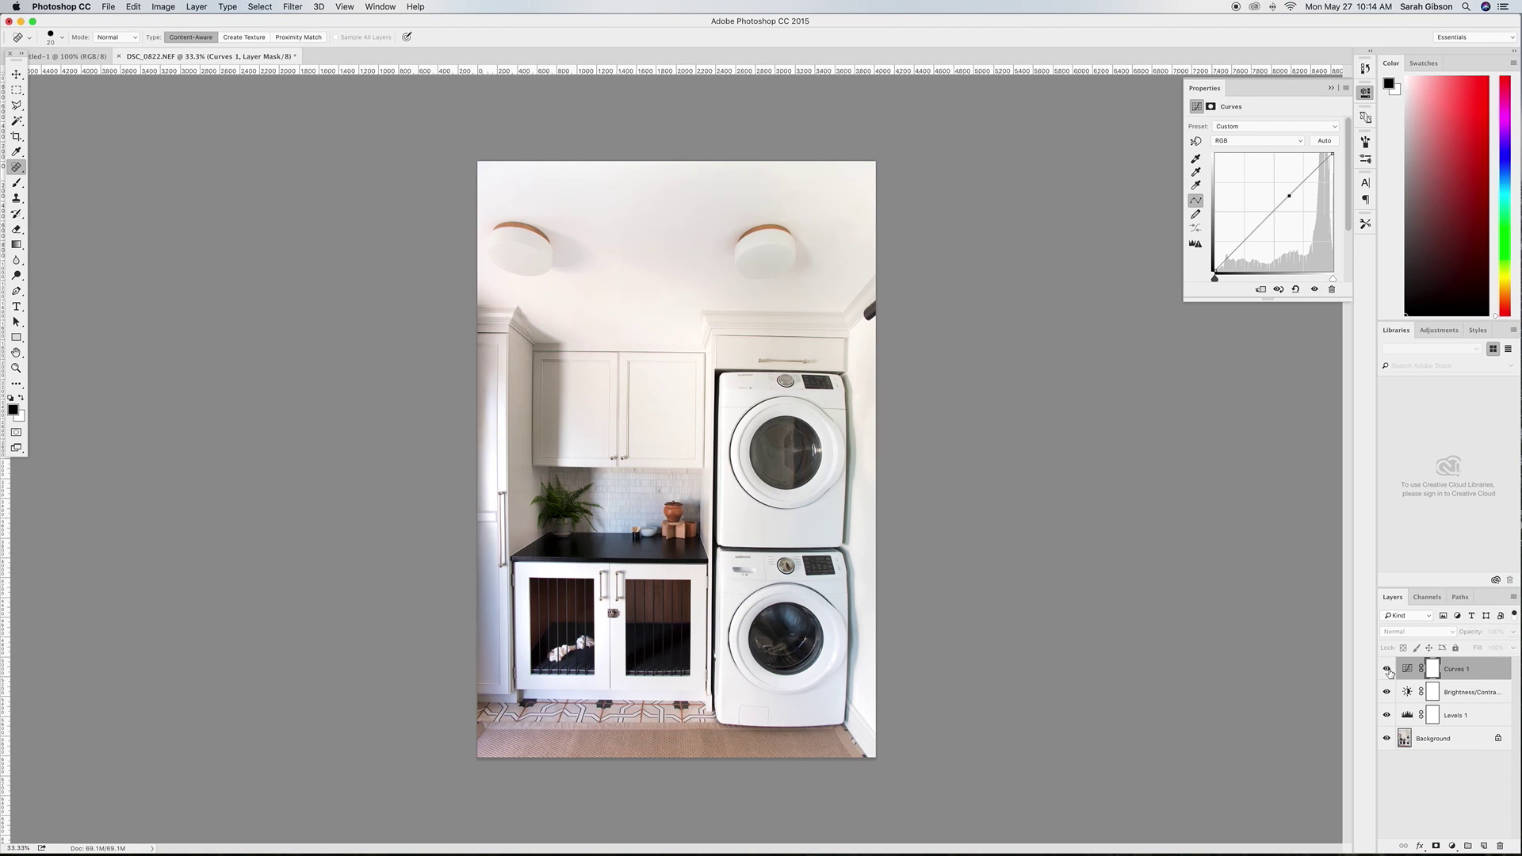
# Flatten the Levels, Brightness/Contrast and Curves adjustments into the background and enlarge the healing brush
pyautogui.click(1387, 670)
pyautogui.click(197, 7)
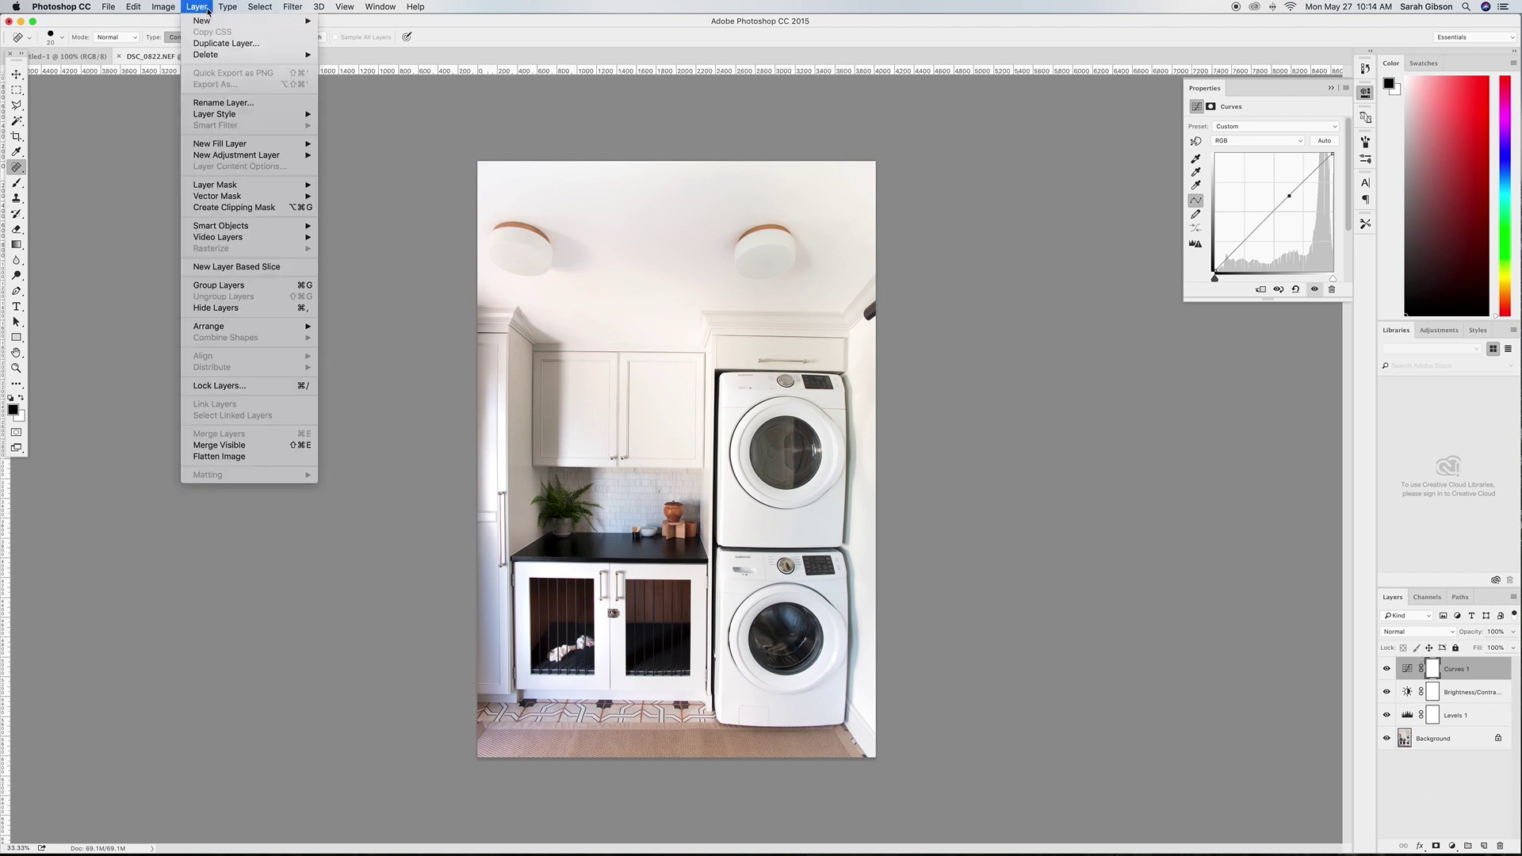
pyautogui.click(226, 457)
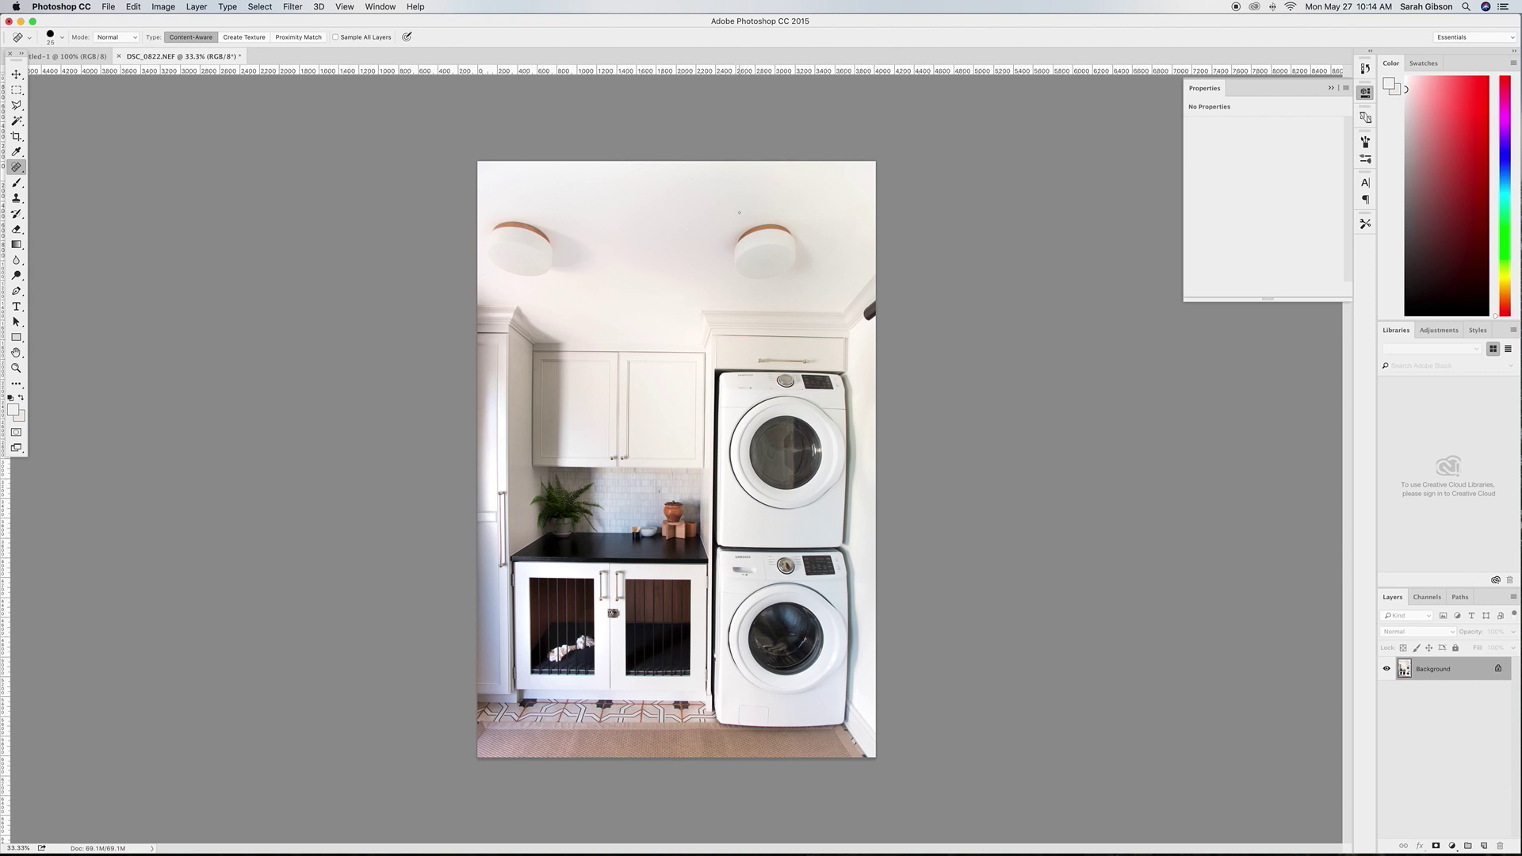
pyautogui.press(']')
pyautogui.press(']')
pyautogui.press(']')
# Select the left ceiling light with its surroundings and squeeze it from its left side to about 91% width
pyautogui.click(20, 91)
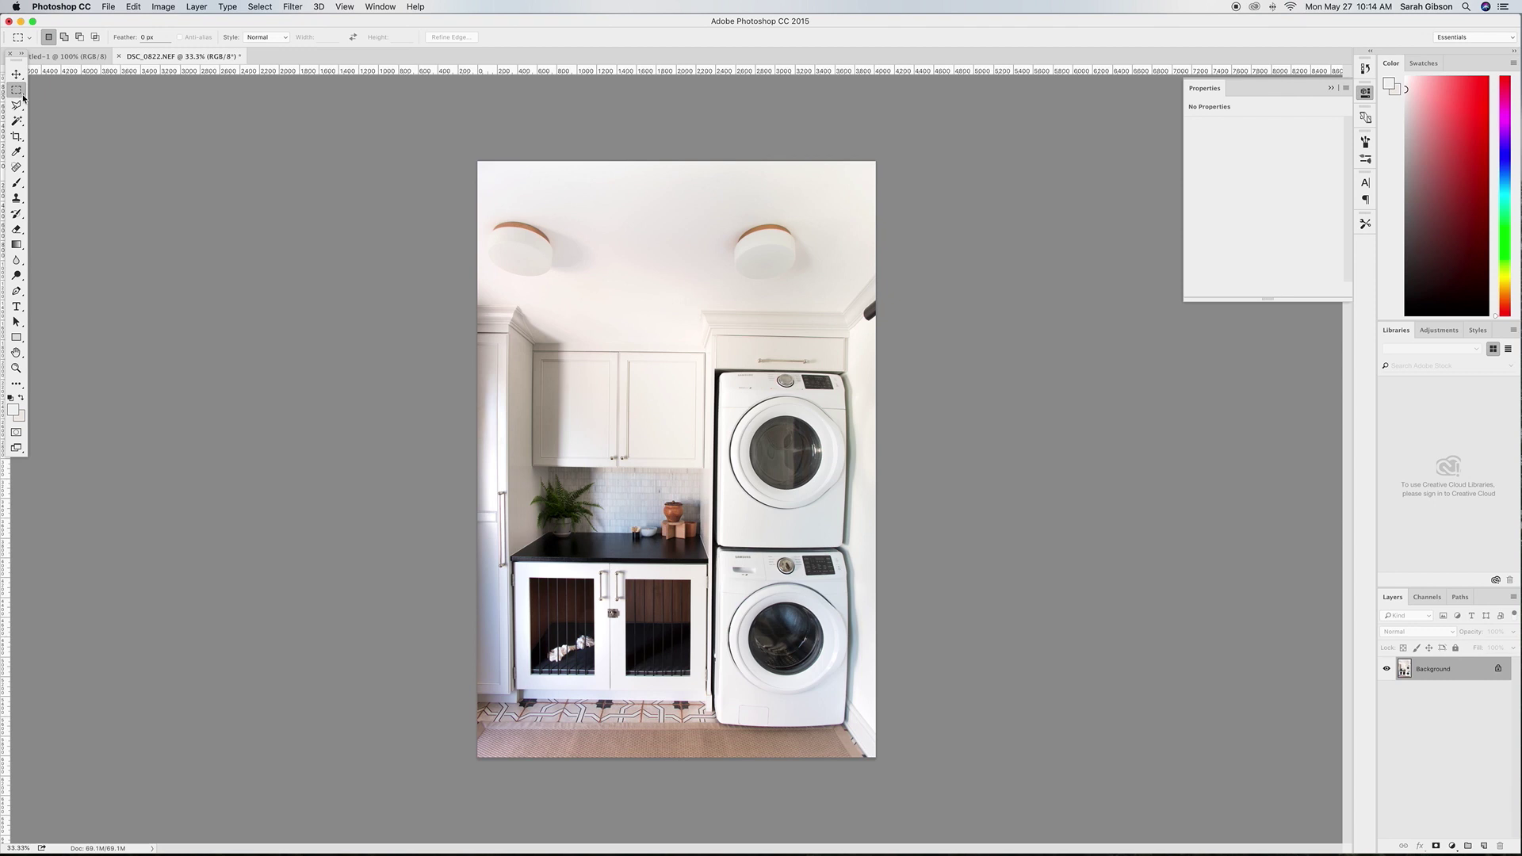
pyautogui.moveTo(468, 209); pyautogui.dragTo(610, 290)
pyautogui.press('super+t')
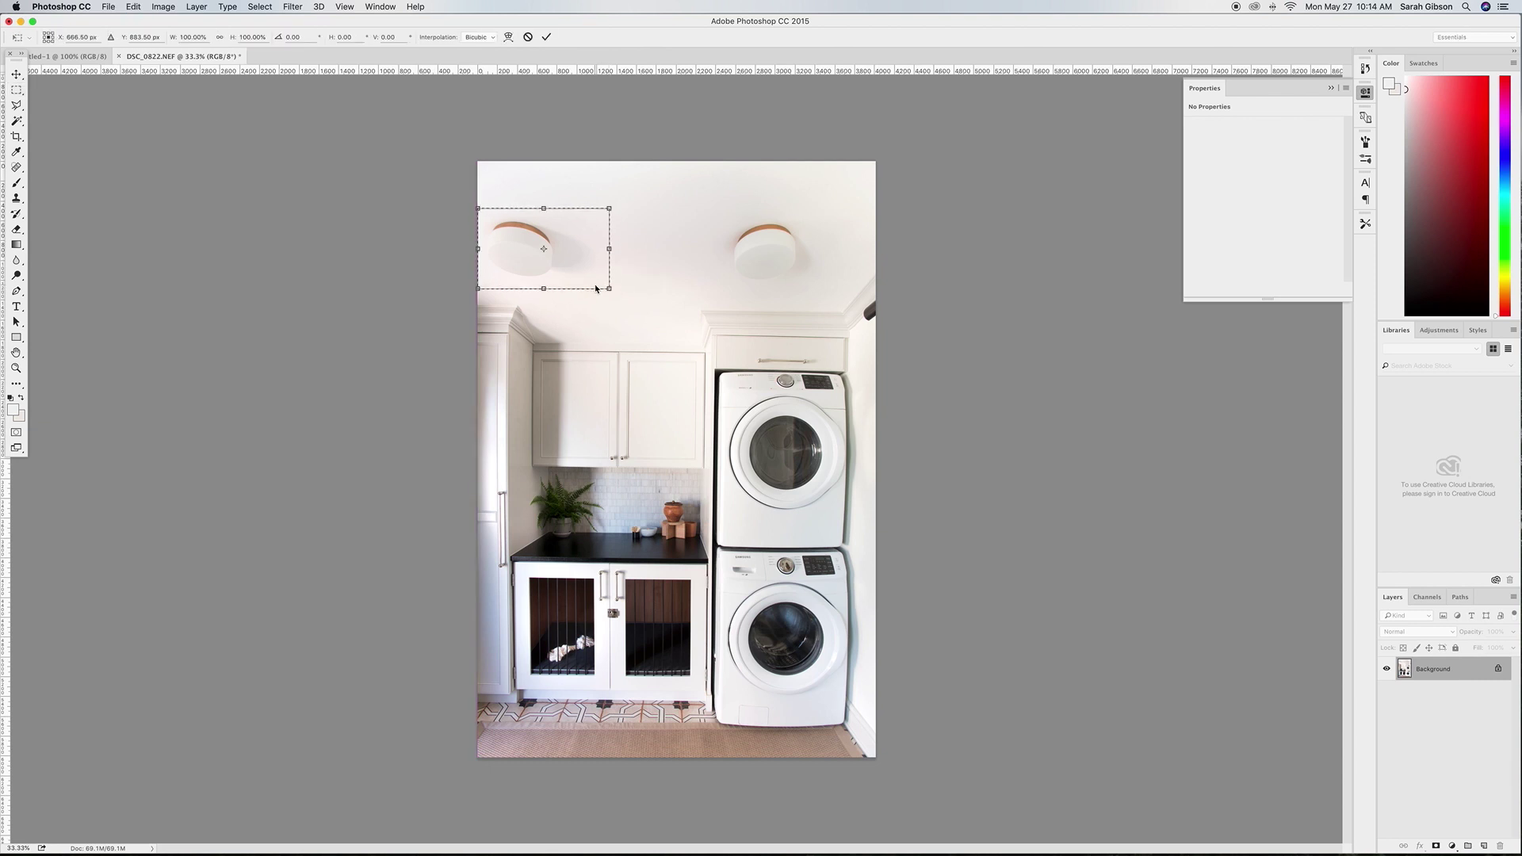
pyautogui.moveTo(477, 249); pyautogui.dragTo(491, 248)
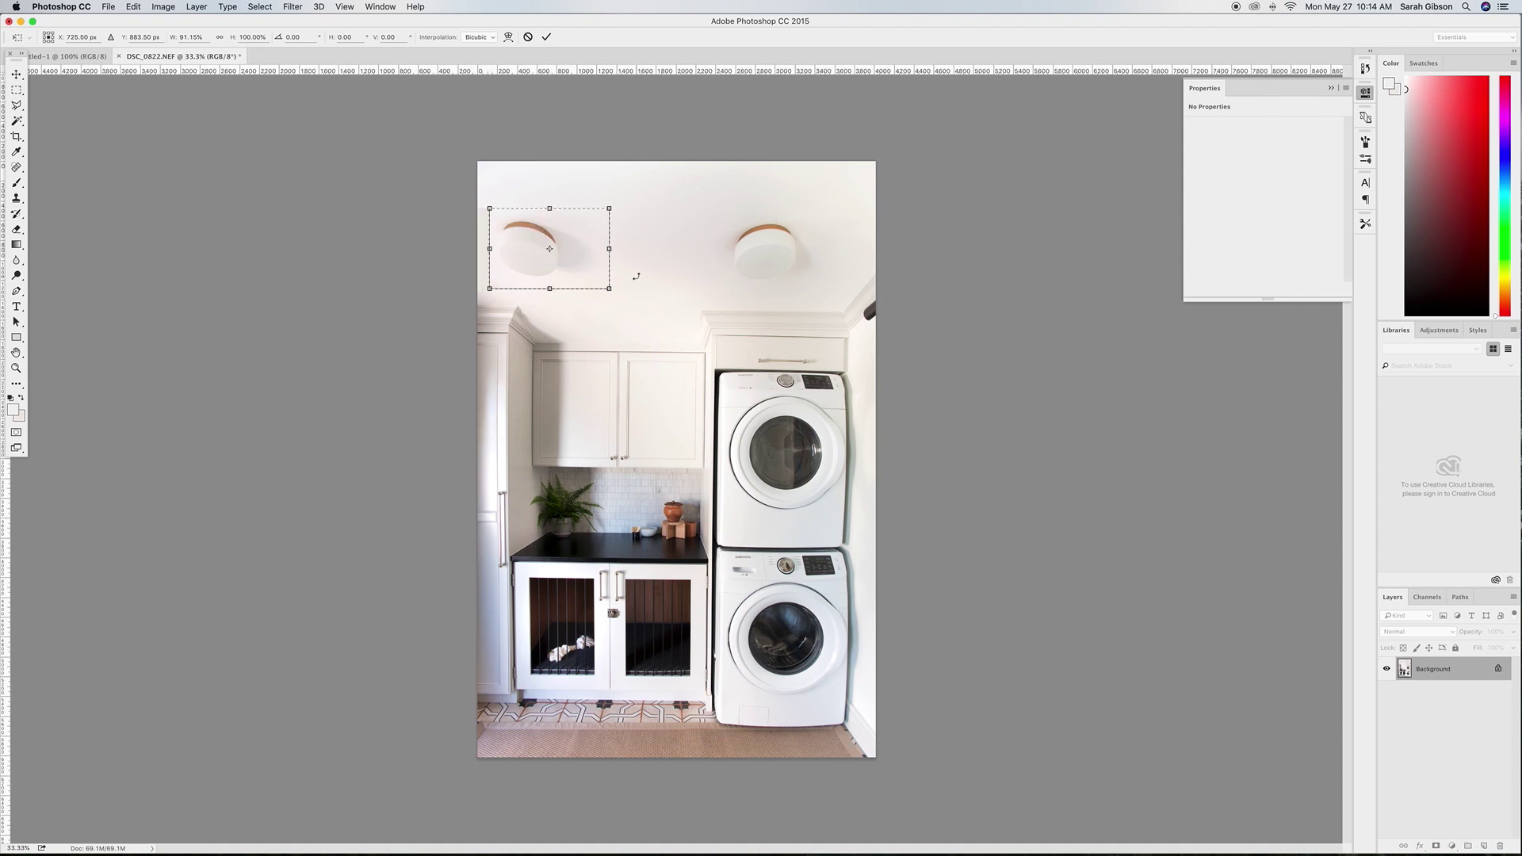
pyautogui.press('Return')
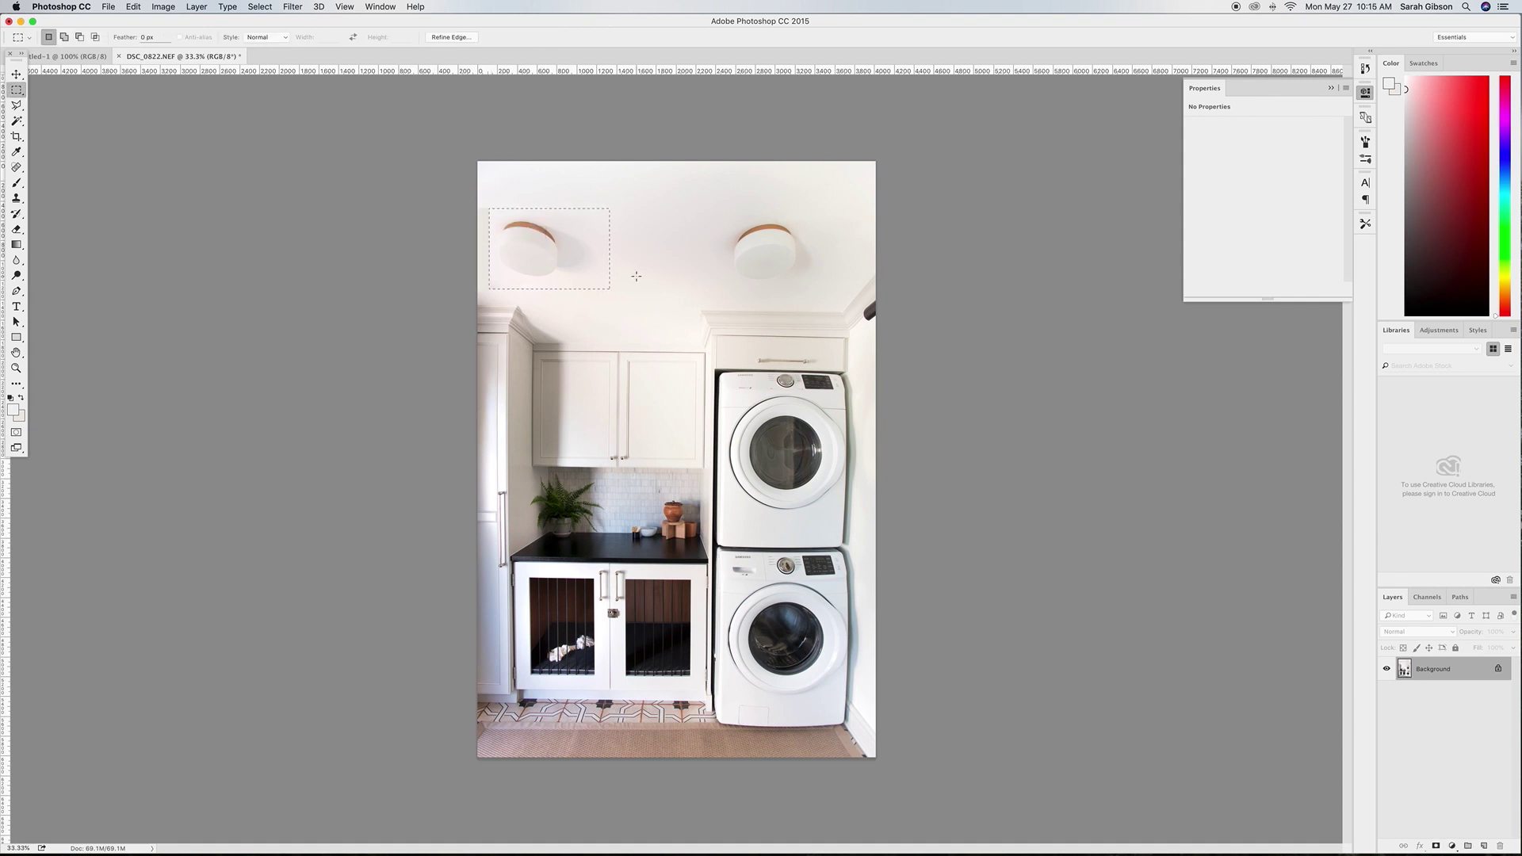
pyautogui.press('super+d')
# Heal the strip exposed at the photo's left edge beside the left ceiling light with a larger Spot Healing brush
pyautogui.click(16, 167)
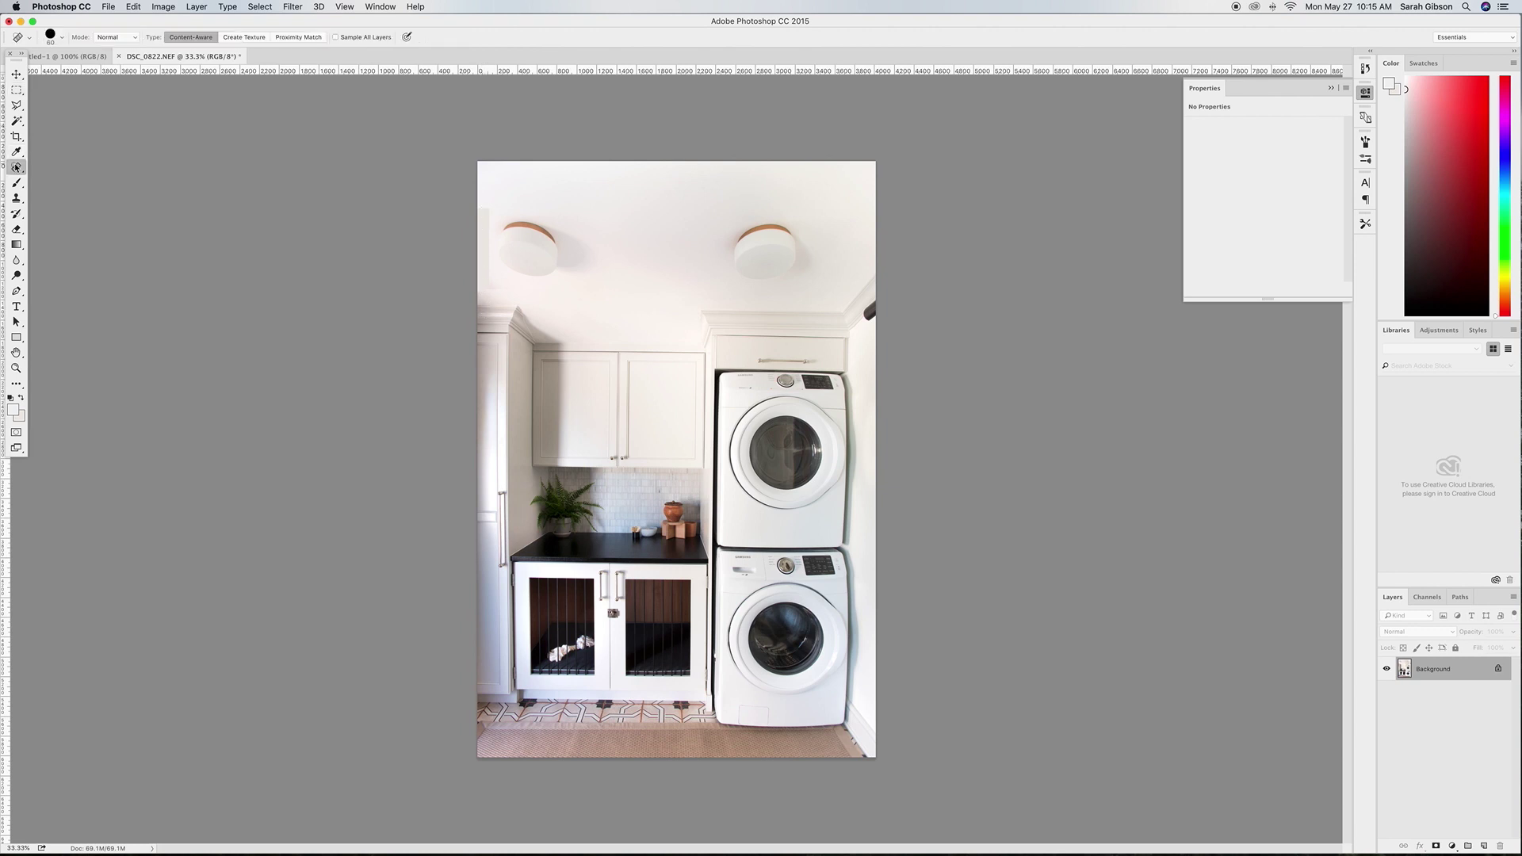
pyautogui.press(']')
pyautogui.press(']')
pyautogui.press(']')
pyautogui.press(']')
pyautogui.press(']')
pyautogui.press(']')
pyautogui.press(']')
pyautogui.moveTo(482, 211); pyautogui.dragTo(483, 278)
pyautogui.press('[')
pyautogui.press('[')
pyautogui.press('[')
pyautogui.moveTo(481, 269); pyautogui.dragTo(480, 266)
# Sample the ceiling's off-white color, add a new layer, and set the Brush opacity to 23%
pyautogui.click(16, 152)
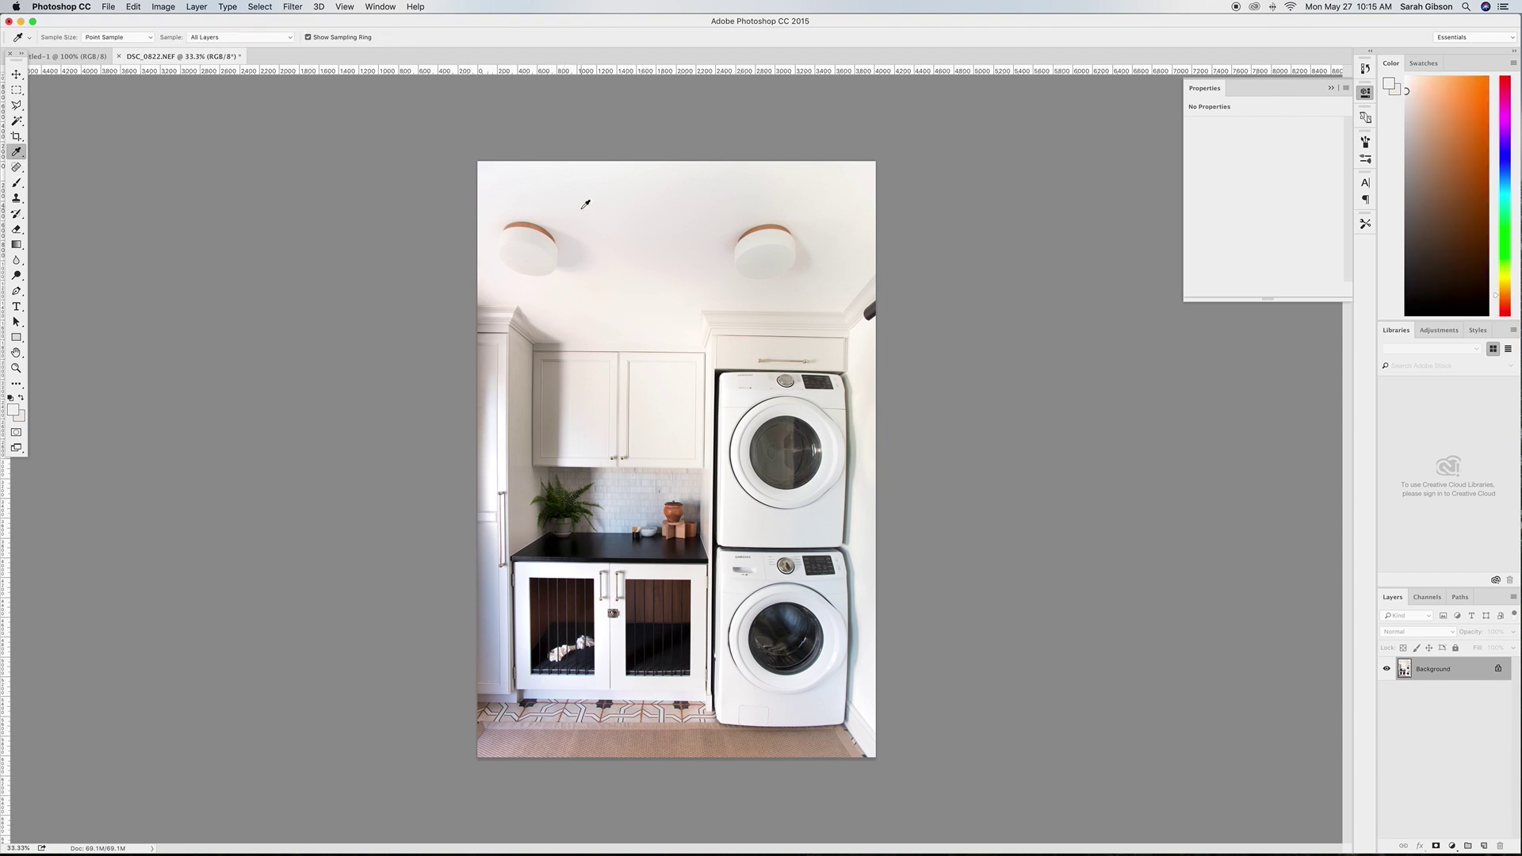
pyautogui.press('b')
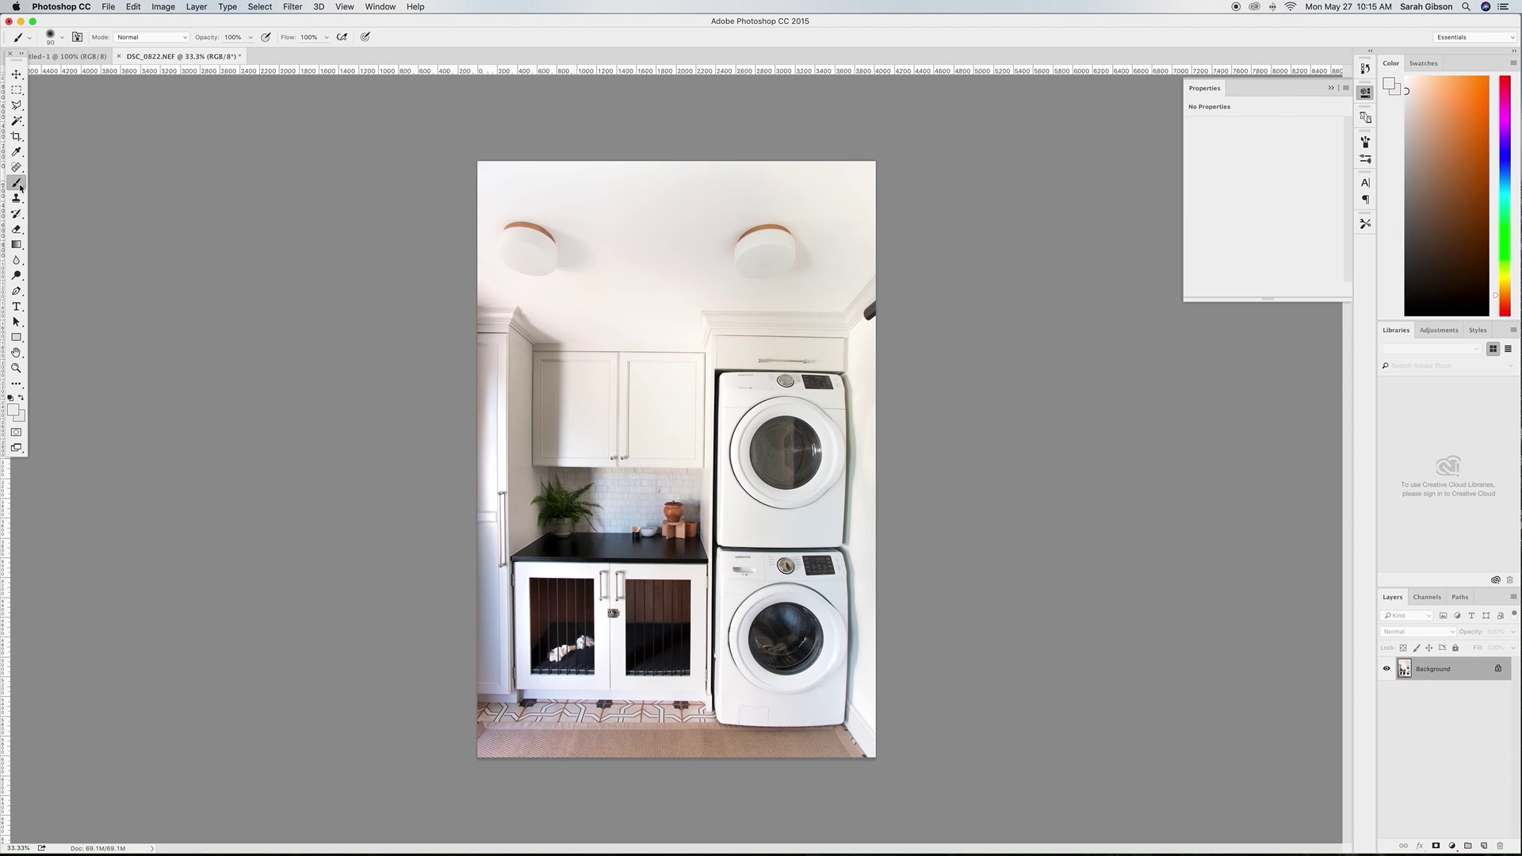
pyautogui.click(1484, 846)
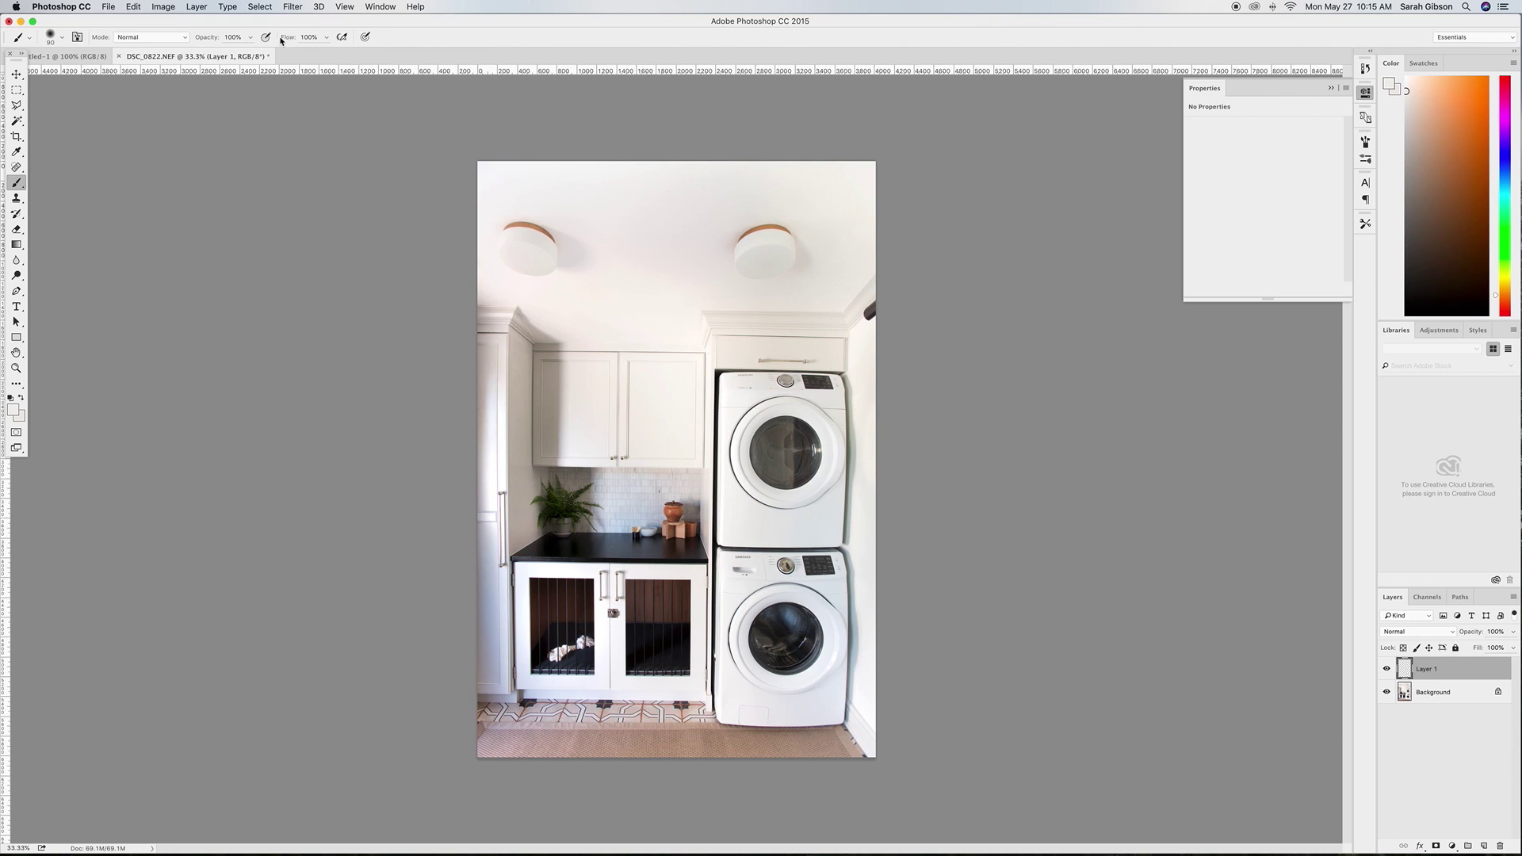
pyautogui.click(251, 37)
pyautogui.moveTo(254, 52); pyautogui.dragTo(208, 57)
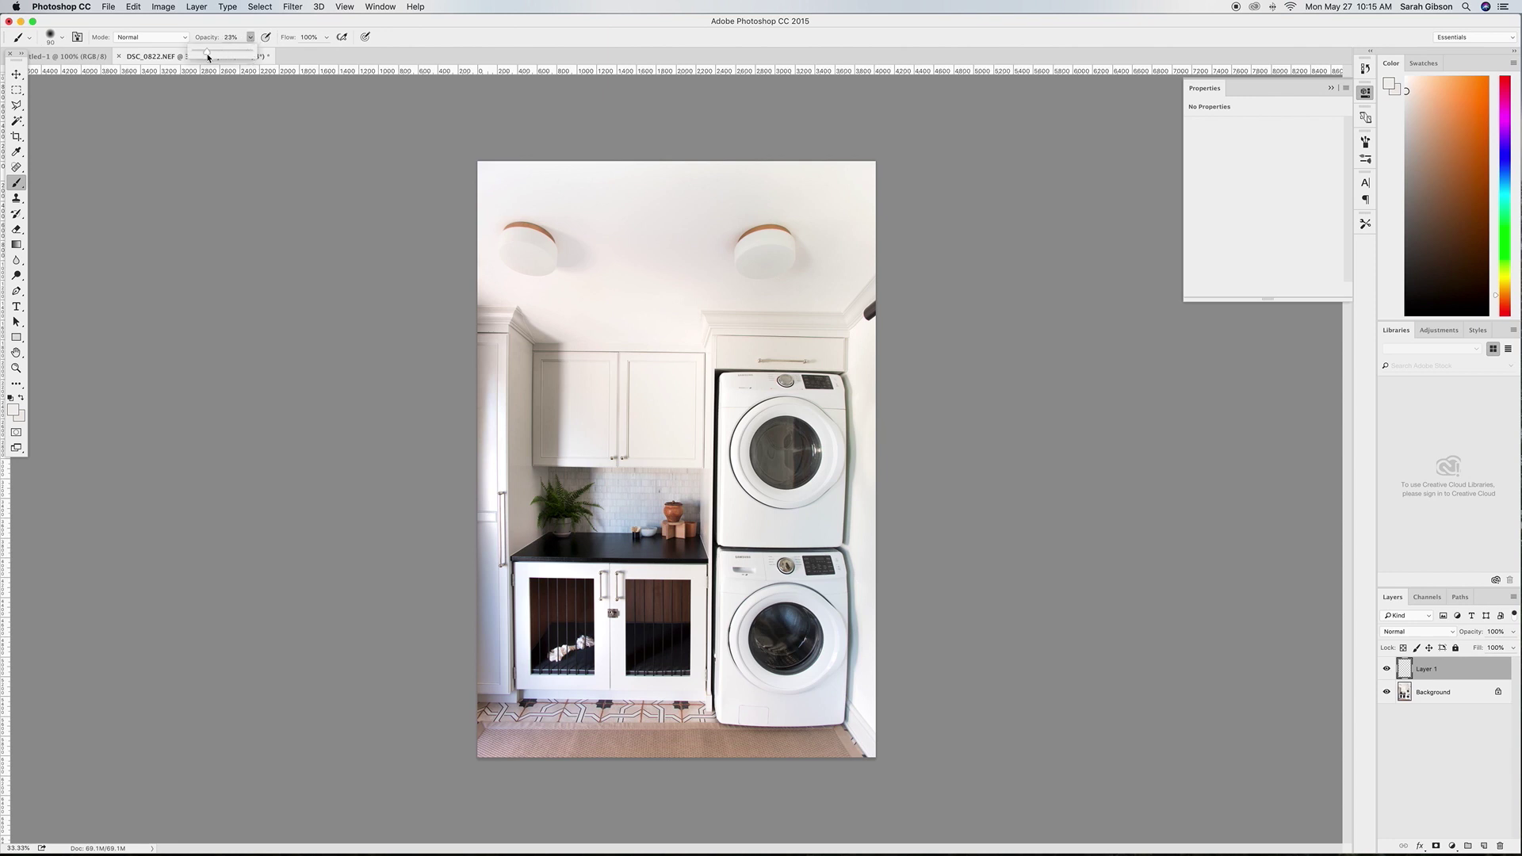
# Paint over the shadows beside both ceiling lights on the new layer with a large, soft brush
pyautogui.press(']')
pyautogui.press(']')
pyautogui.press(']')
pyautogui.press(']')
pyautogui.press(']')
pyautogui.press(']')
pyautogui.press(']')
pyautogui.press(']')
pyautogui.press(']')
pyautogui.moveTo(574, 246)
pyautogui.mouseDown()
pyautogui.moveTo(565, 221)
pyautogui.moveTo(572, 286)
pyautogui.moveTo(550, 198)
pyautogui.moveTo(579, 278)
pyautogui.moveTo(571, 211)
pyautogui.moveTo(581, 278)
pyautogui.moveTo(554, 224)
pyautogui.mouseUp()
pyautogui.press('super+Tab')
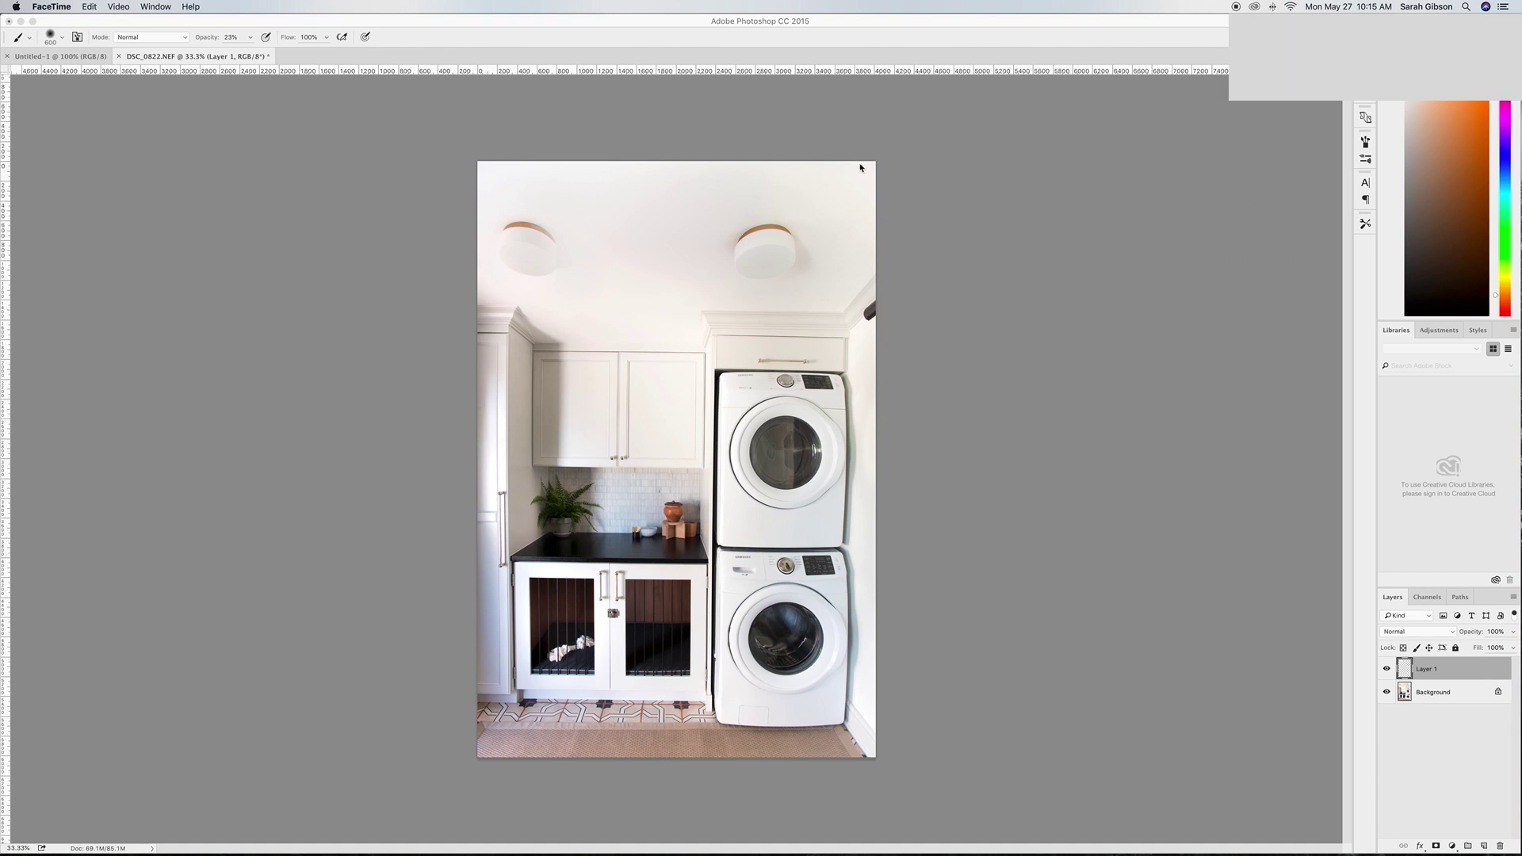
pyautogui.press('super+Tab')
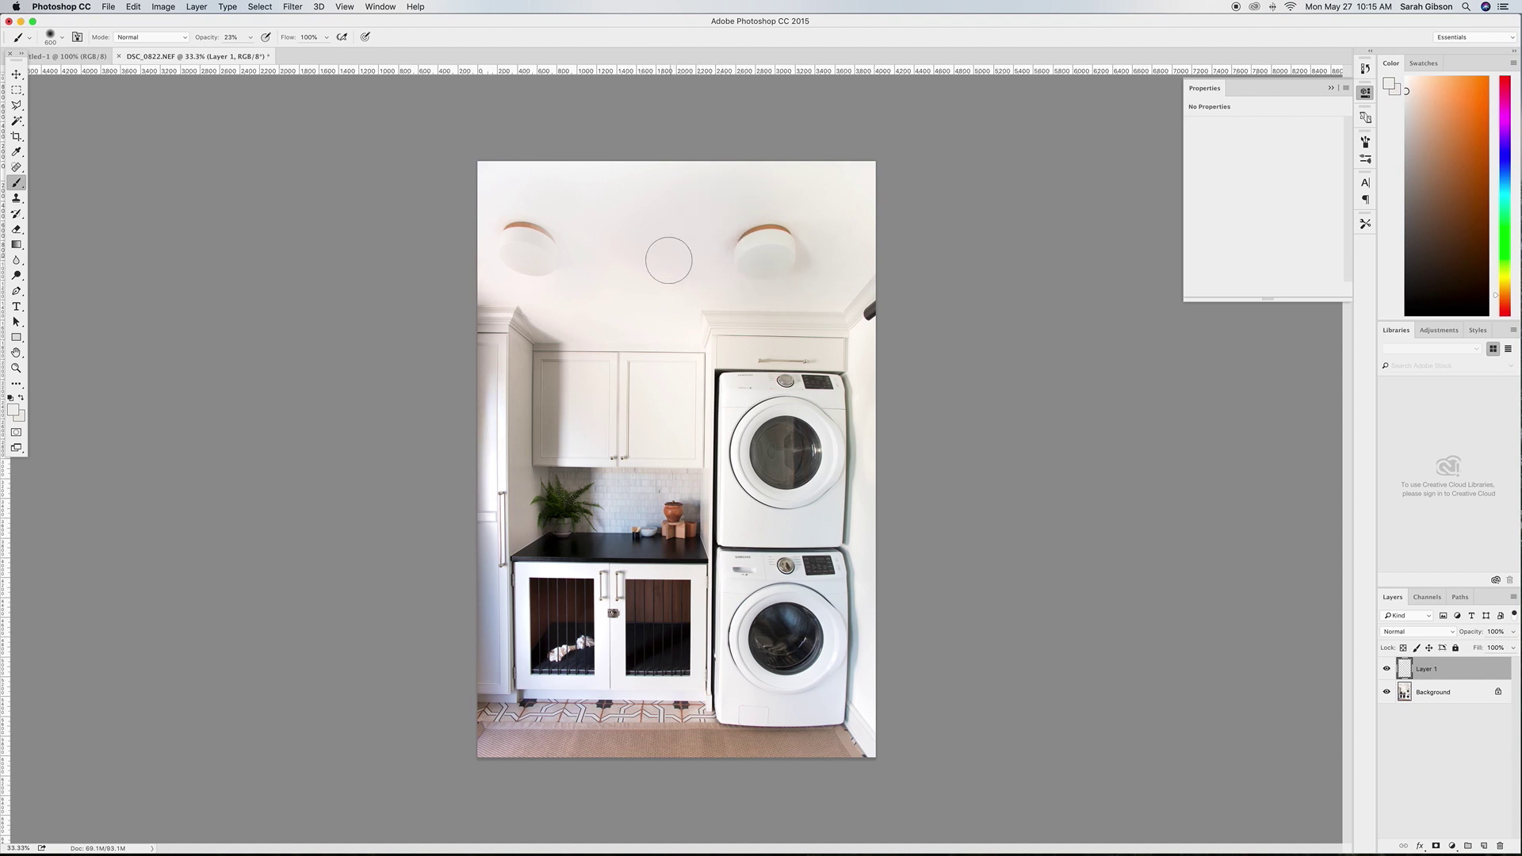
pyautogui.moveTo(801, 271)
pyautogui.mouseDown()
pyautogui.moveTo(802, 215)
pyautogui.moveTo(806, 290)
pyautogui.moveTo(818, 230)
pyautogui.mouseUp()
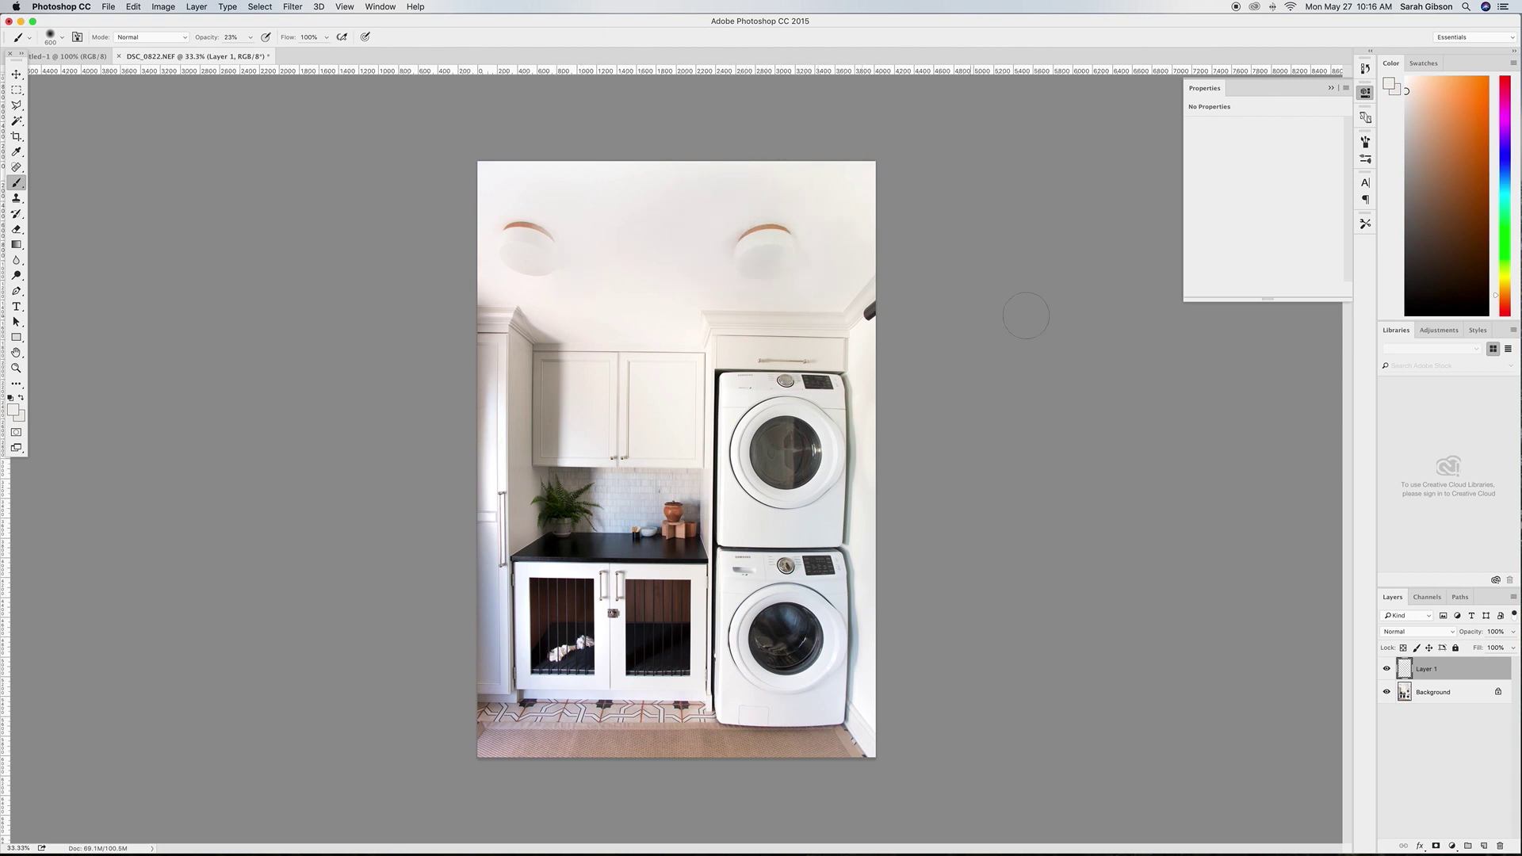
# Erase the paint that spills over the two ceiling lights with an enlarged Eraser
pyautogui.click(16, 229)
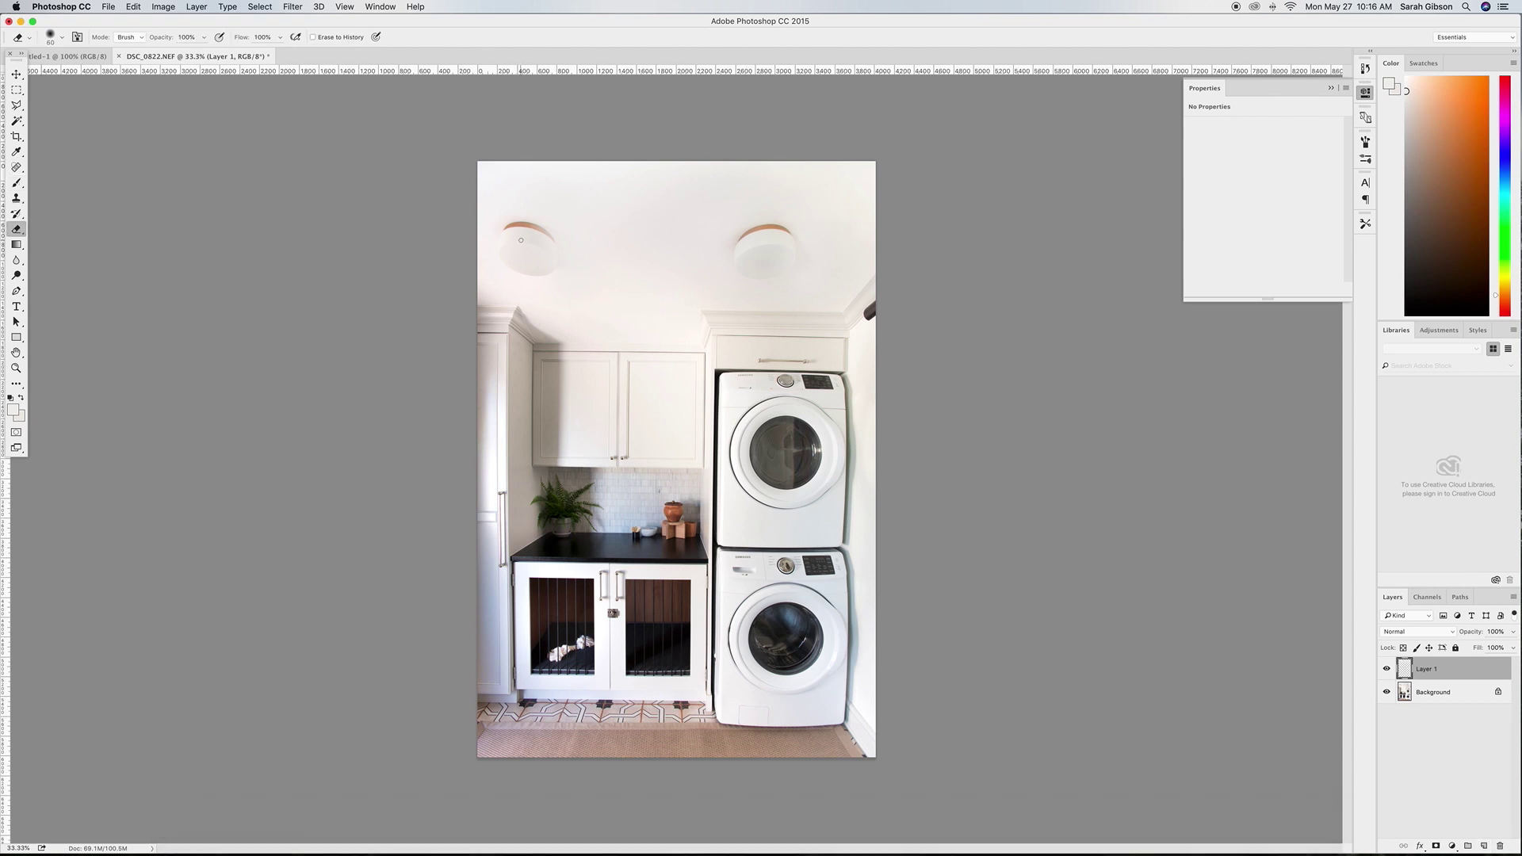
pyautogui.press(']')
pyautogui.press(']')
pyautogui.press(']')
pyautogui.press(']')
pyautogui.press(']')
# Compare the ceiling with and without the painted layer
pyautogui.click(1388, 669)
pyautogui.click(1388, 669)
pyautogui.click(1387, 669)
pyautogui.click(1387, 669)
pyautogui.click(1389, 670)
pyautogui.click(1390, 672)
pyautogui.click(1391, 674)
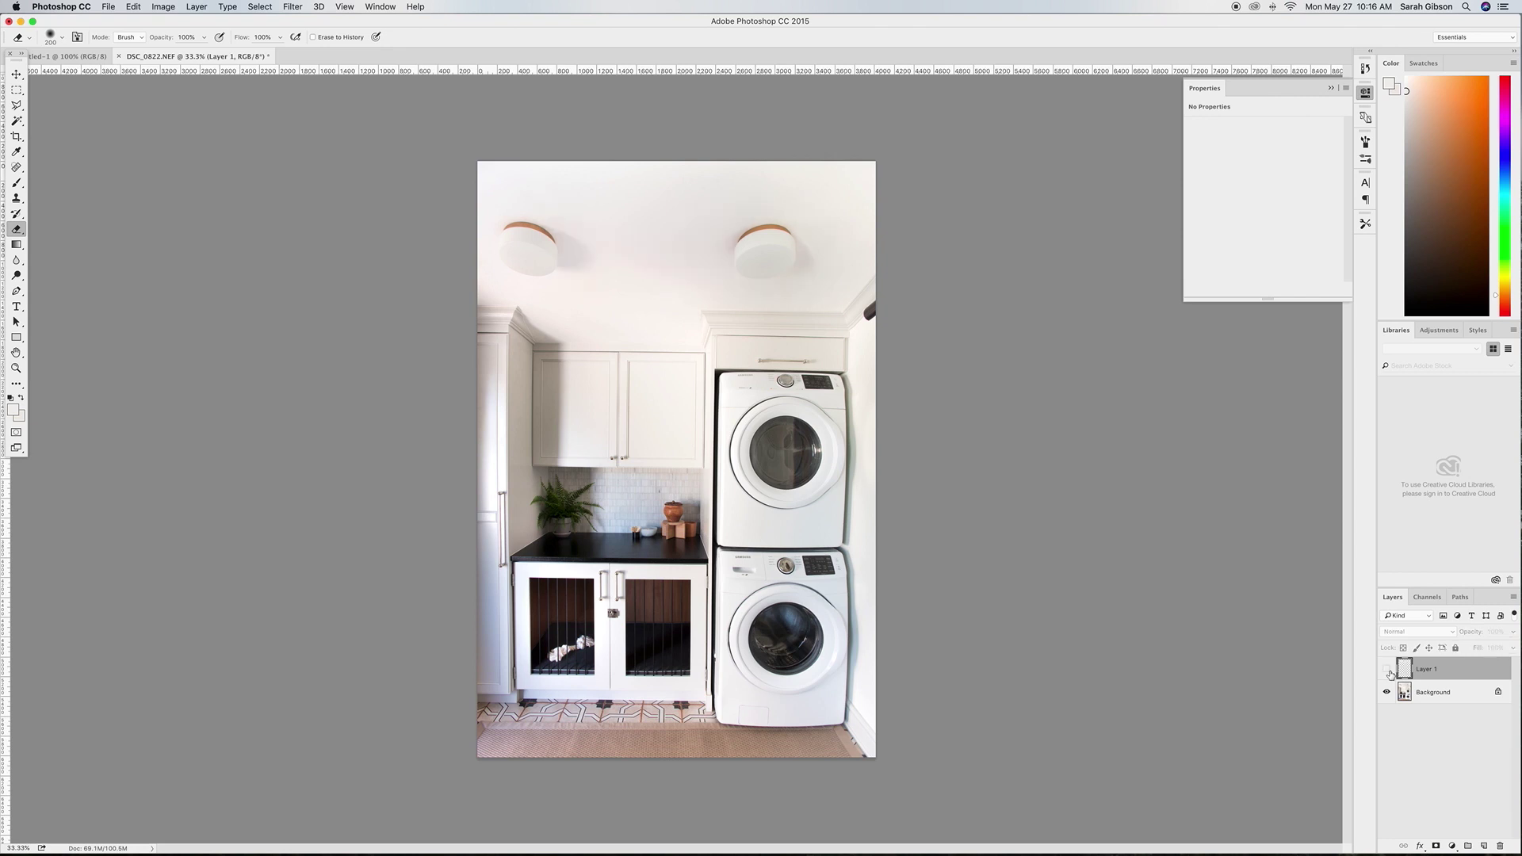
pyautogui.click(1388, 670)
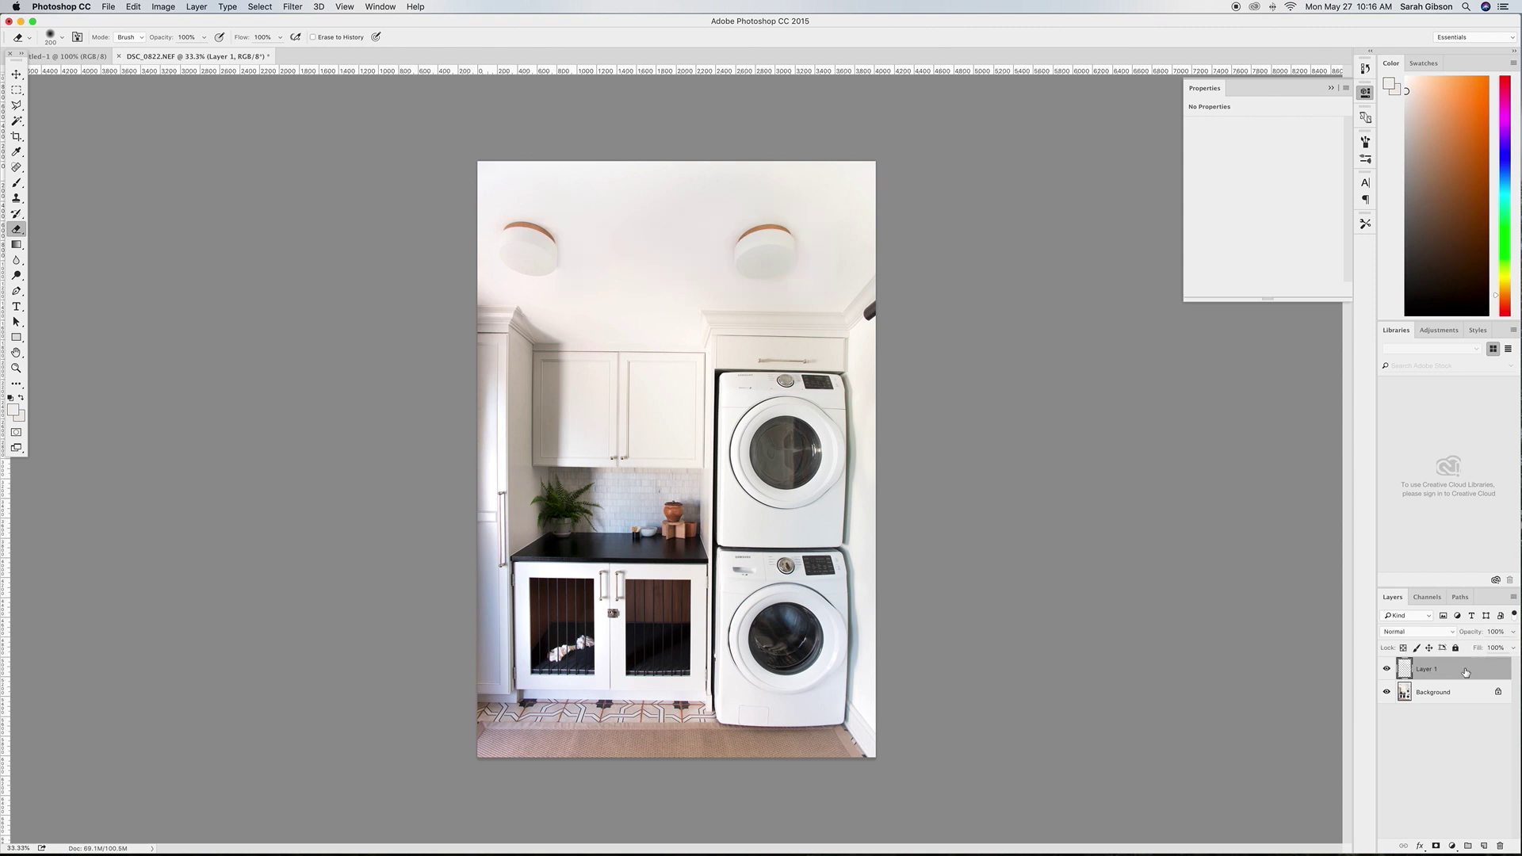
# Lower the painted layer's opacity to 38% and compare the ceiling with and without it
pyautogui.click(1513, 632)
pyautogui.moveTo(1513, 647); pyautogui.dragTo(1481, 653)
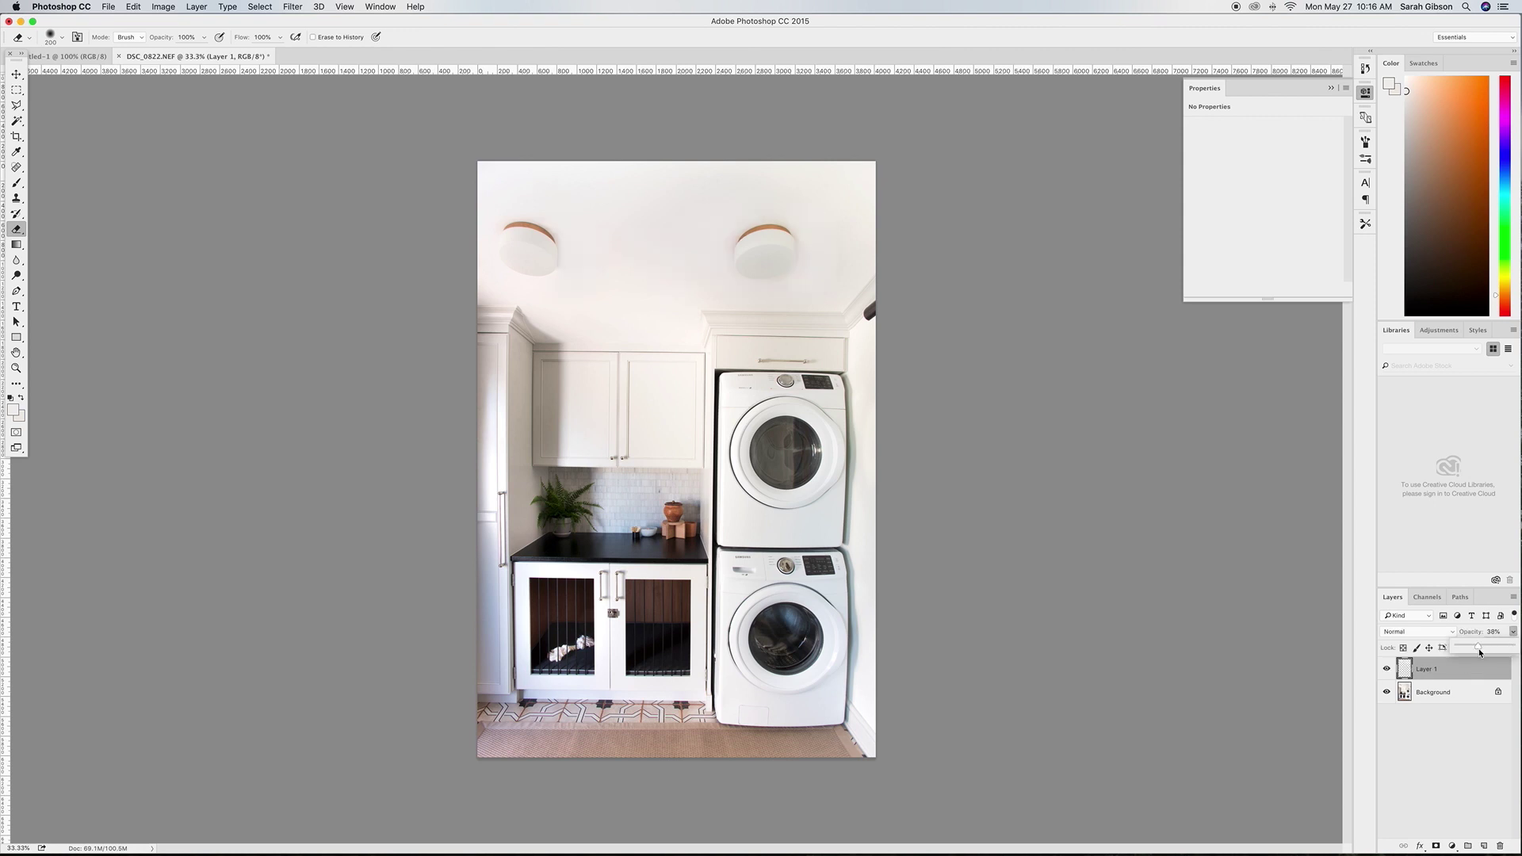
pyautogui.click(1388, 673)
pyautogui.click(1389, 674)
pyautogui.click(1388, 673)
pyautogui.click(1388, 673)
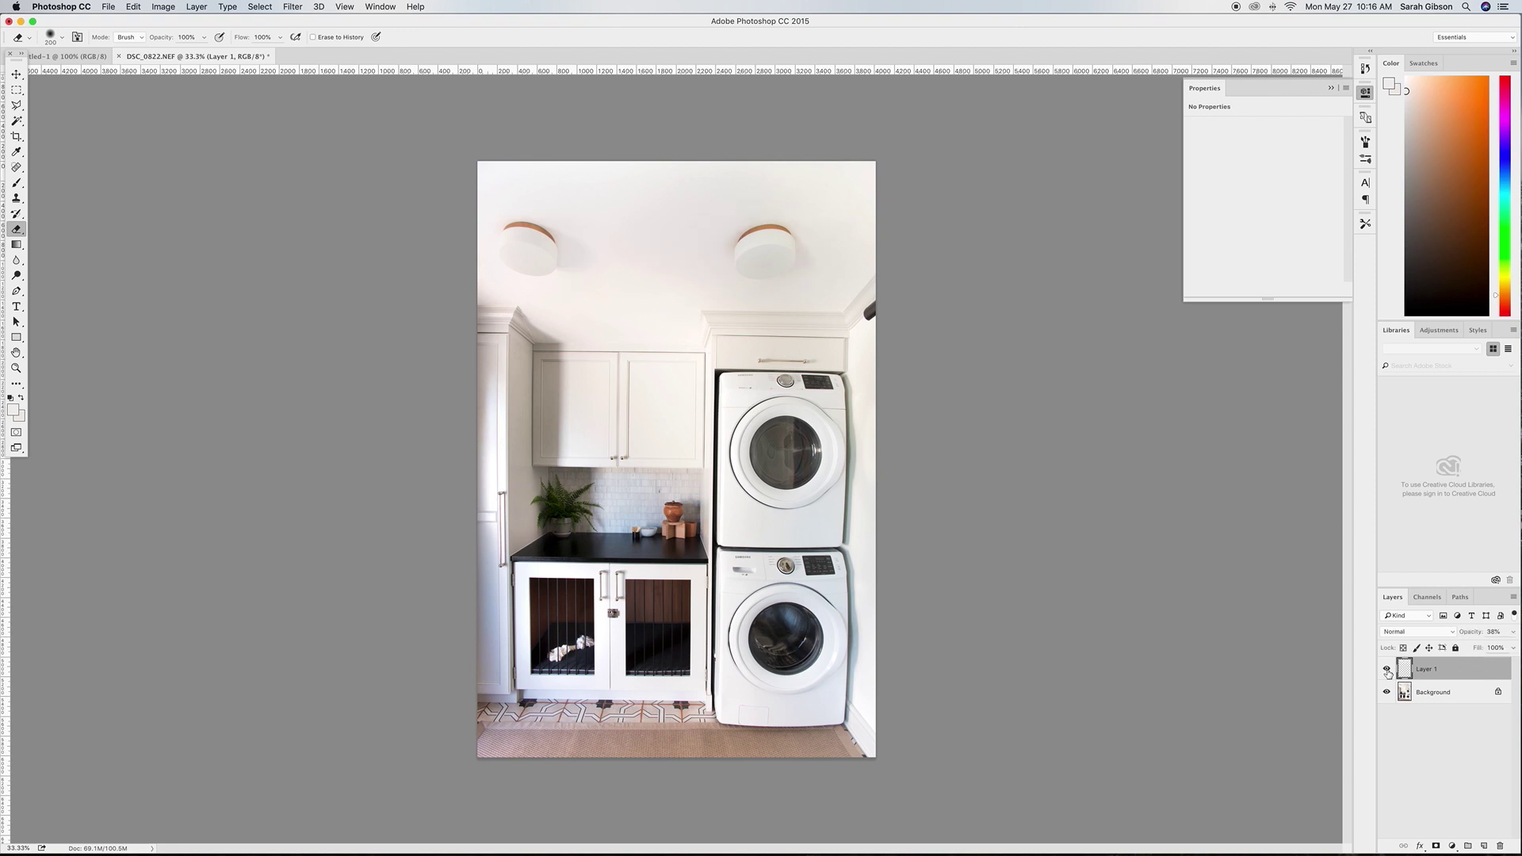
pyautogui.click(1388, 673)
pyautogui.click(1388, 673)
# Flatten the image and save it to the Desktop as the JPEG "laundry room edit" at Maximum quality 12
pyautogui.click(197, 6)
pyautogui.click(250, 457)
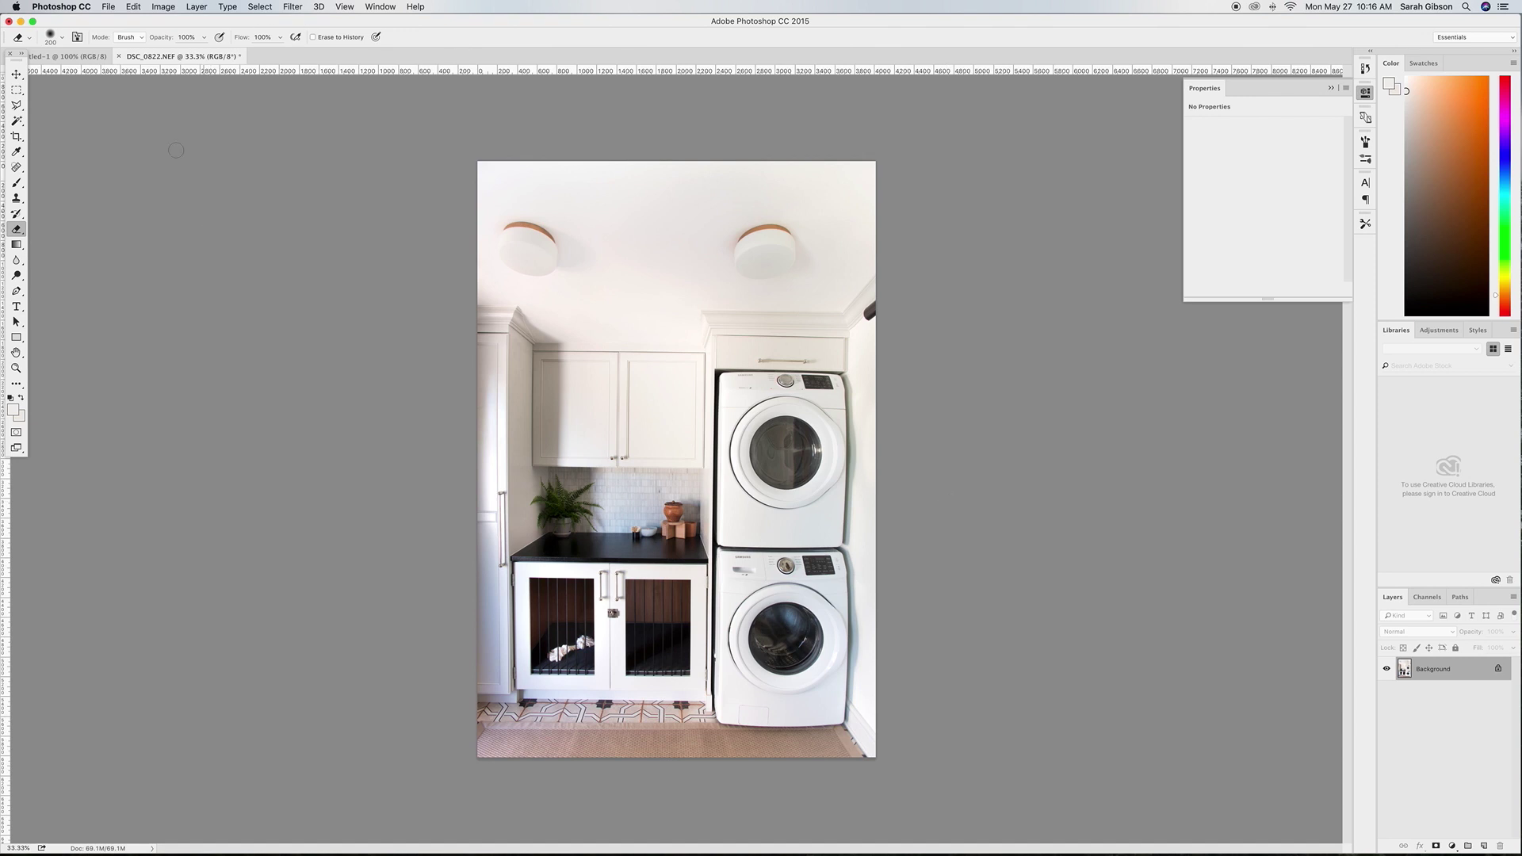
pyautogui.click(108, 6)
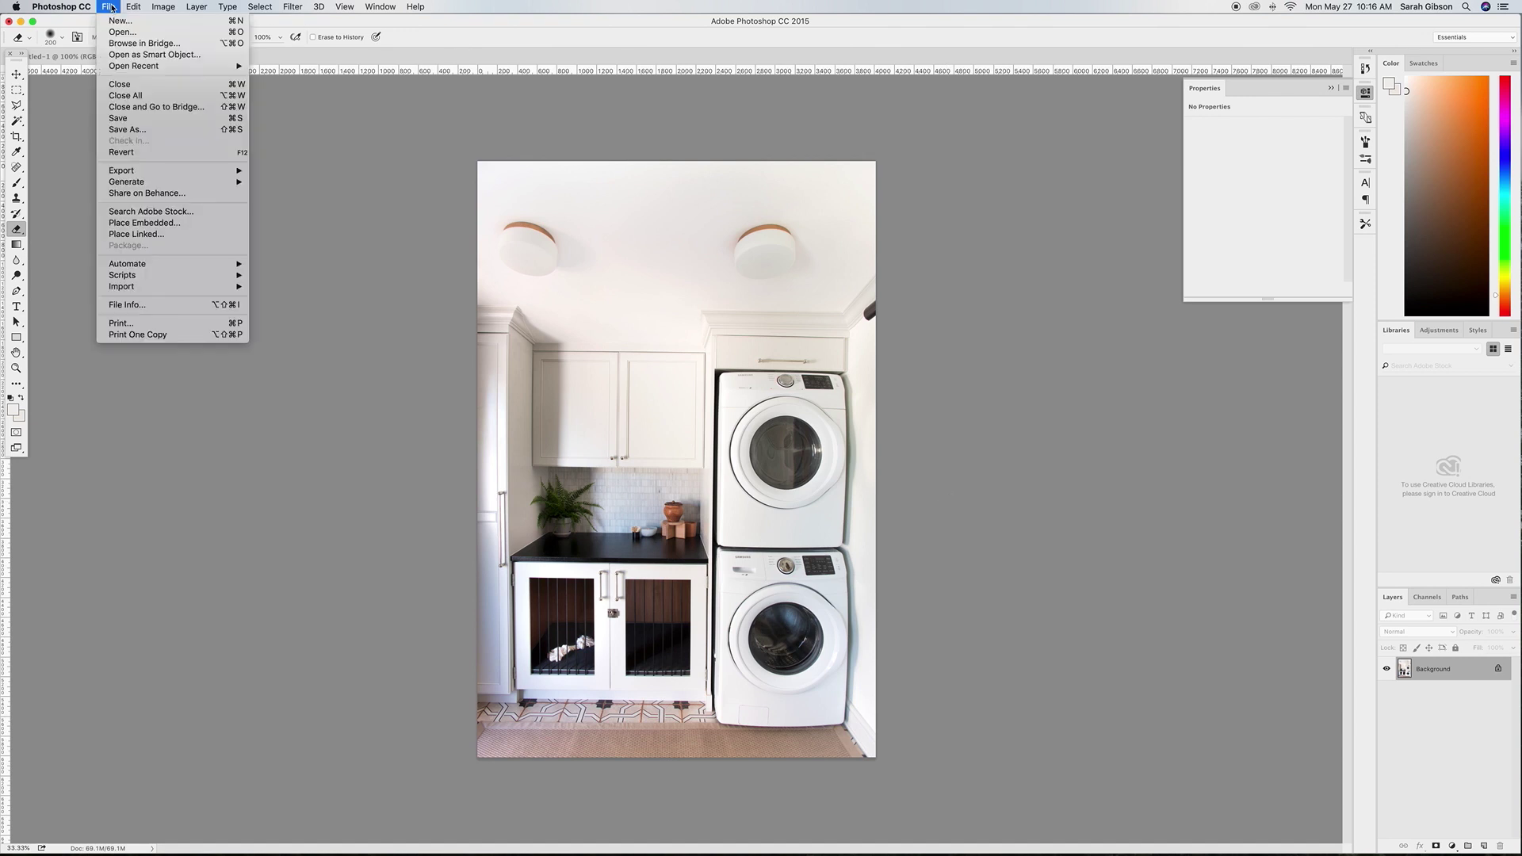
pyautogui.click(128, 130)
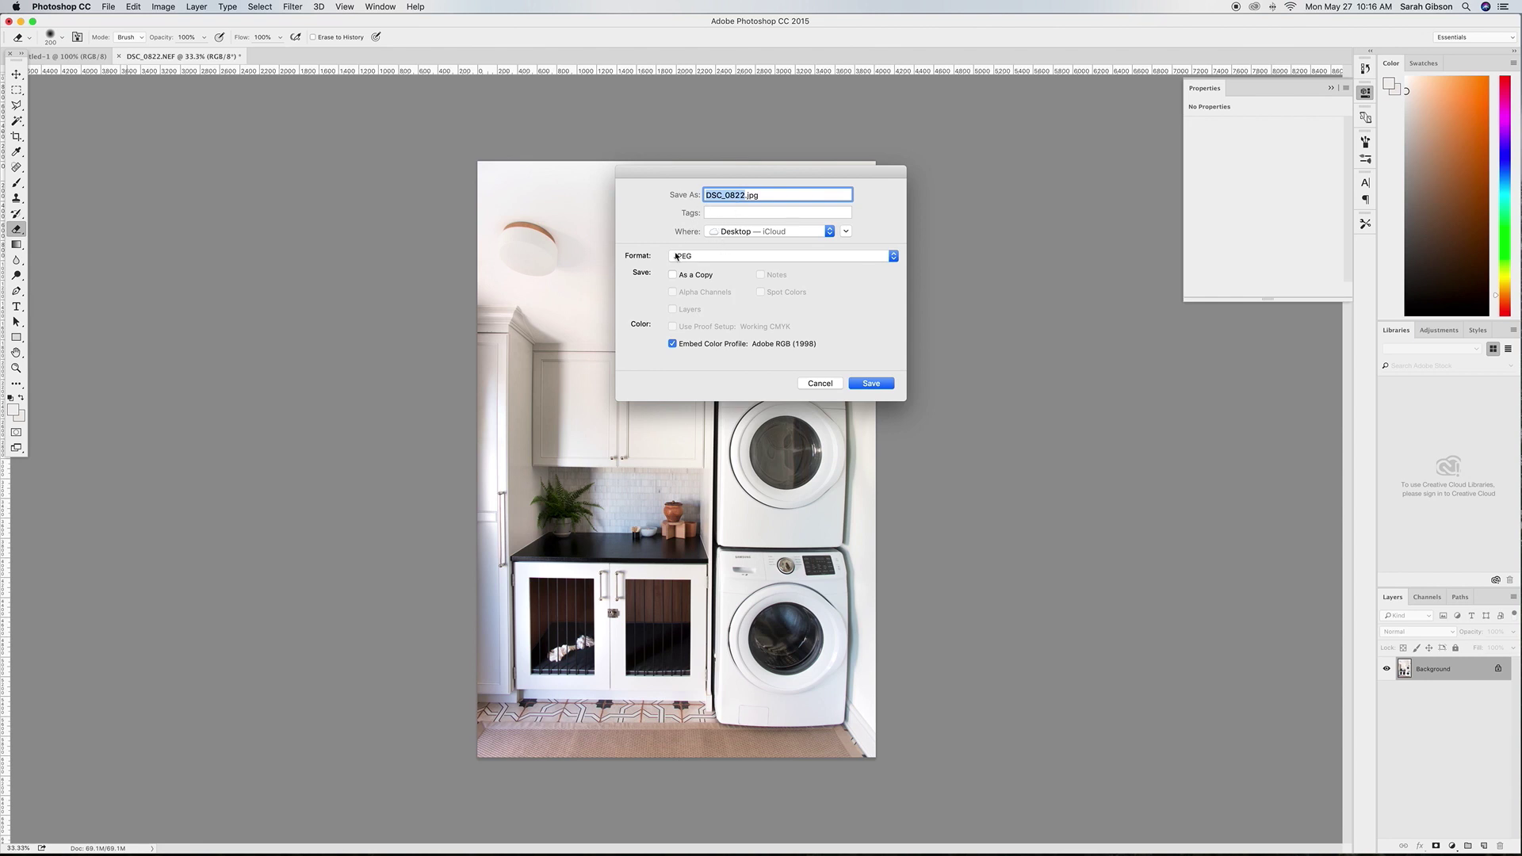
pyautogui.write('laundry room edit')
pyautogui.click(852, 383)
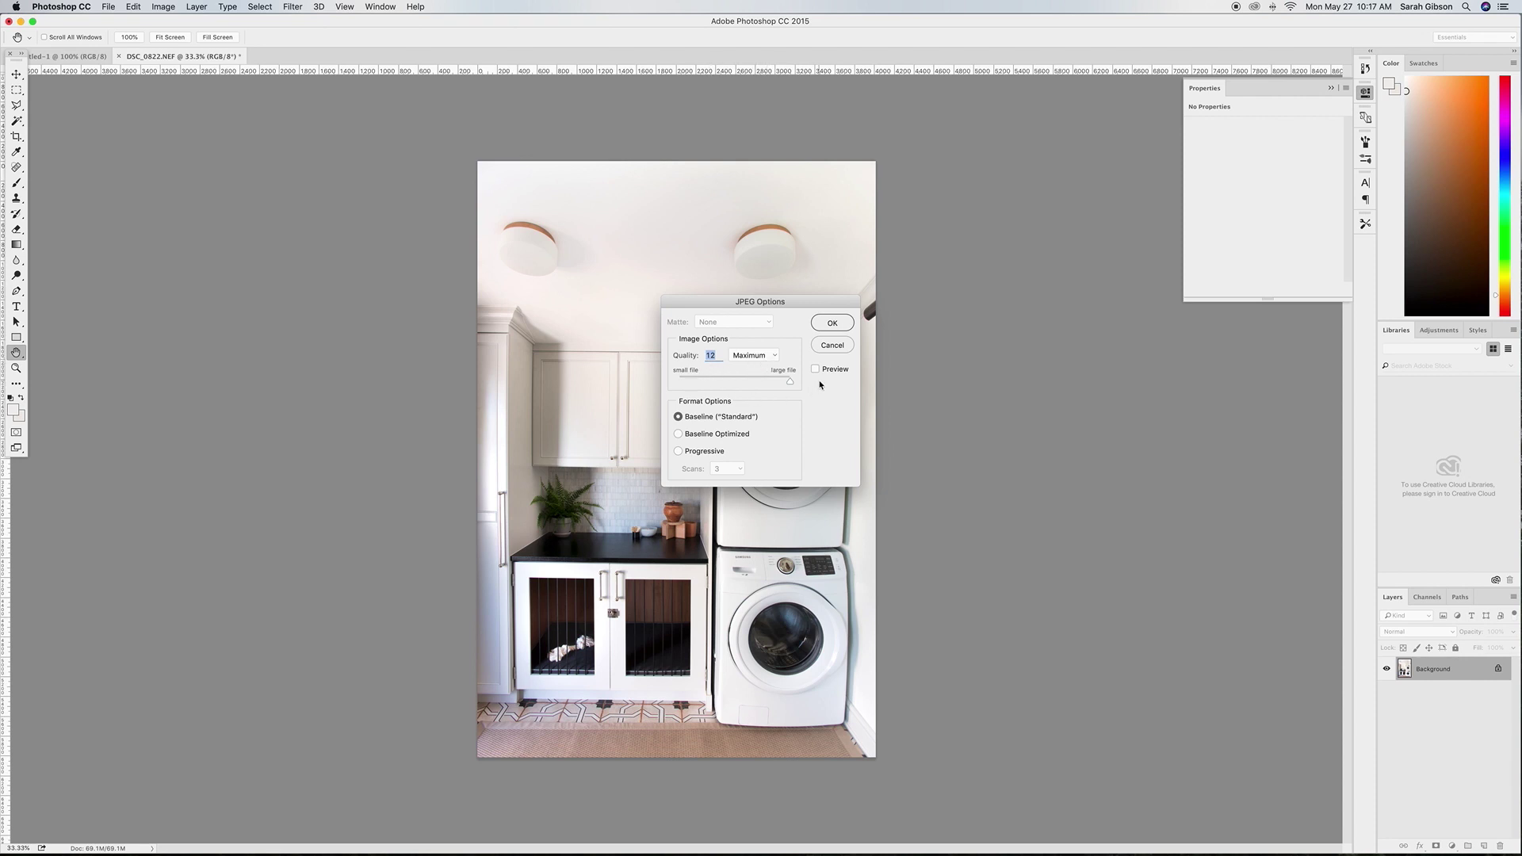
pyautogui.click(832, 323)
pyautogui.press('e')
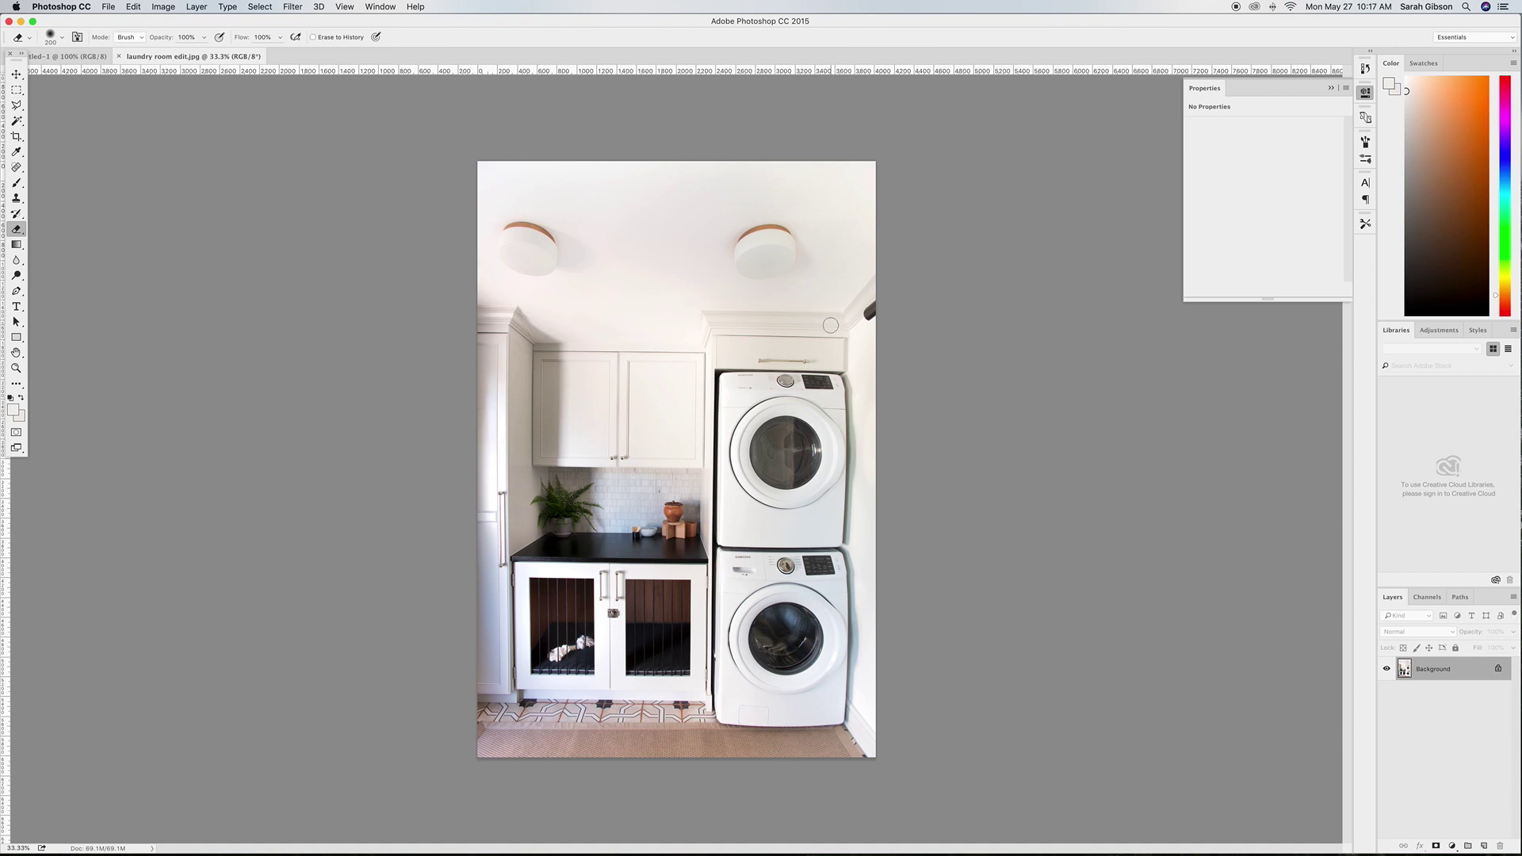
# Resize the image to 1000 pixels wide at 300 pixels/inch, keeping its proportions, with Bicubic Sharper (reduction) resampling
pyautogui.click(163, 7)
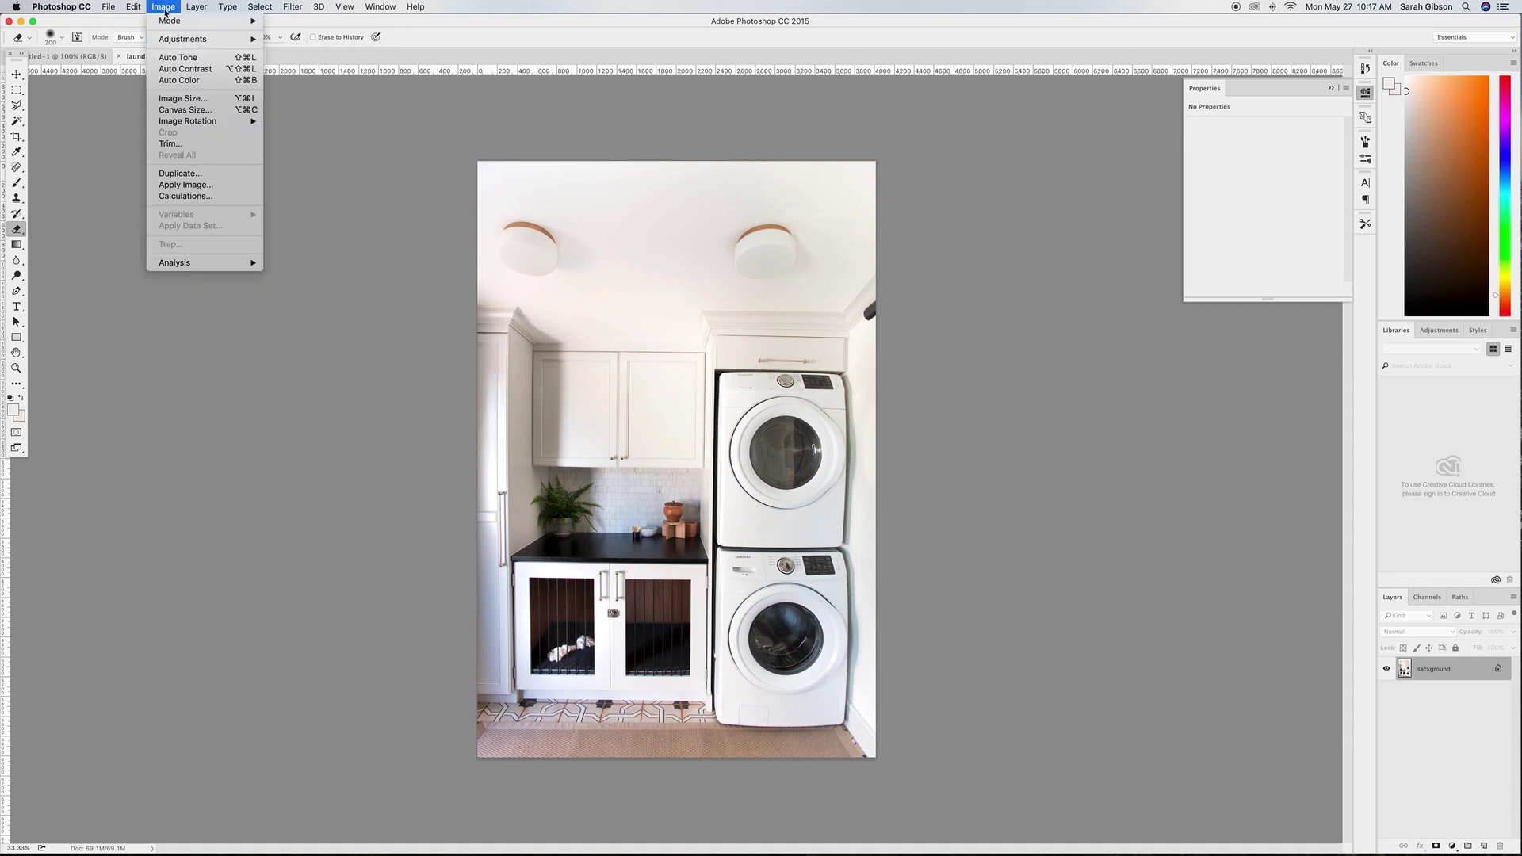
pyautogui.click(198, 101)
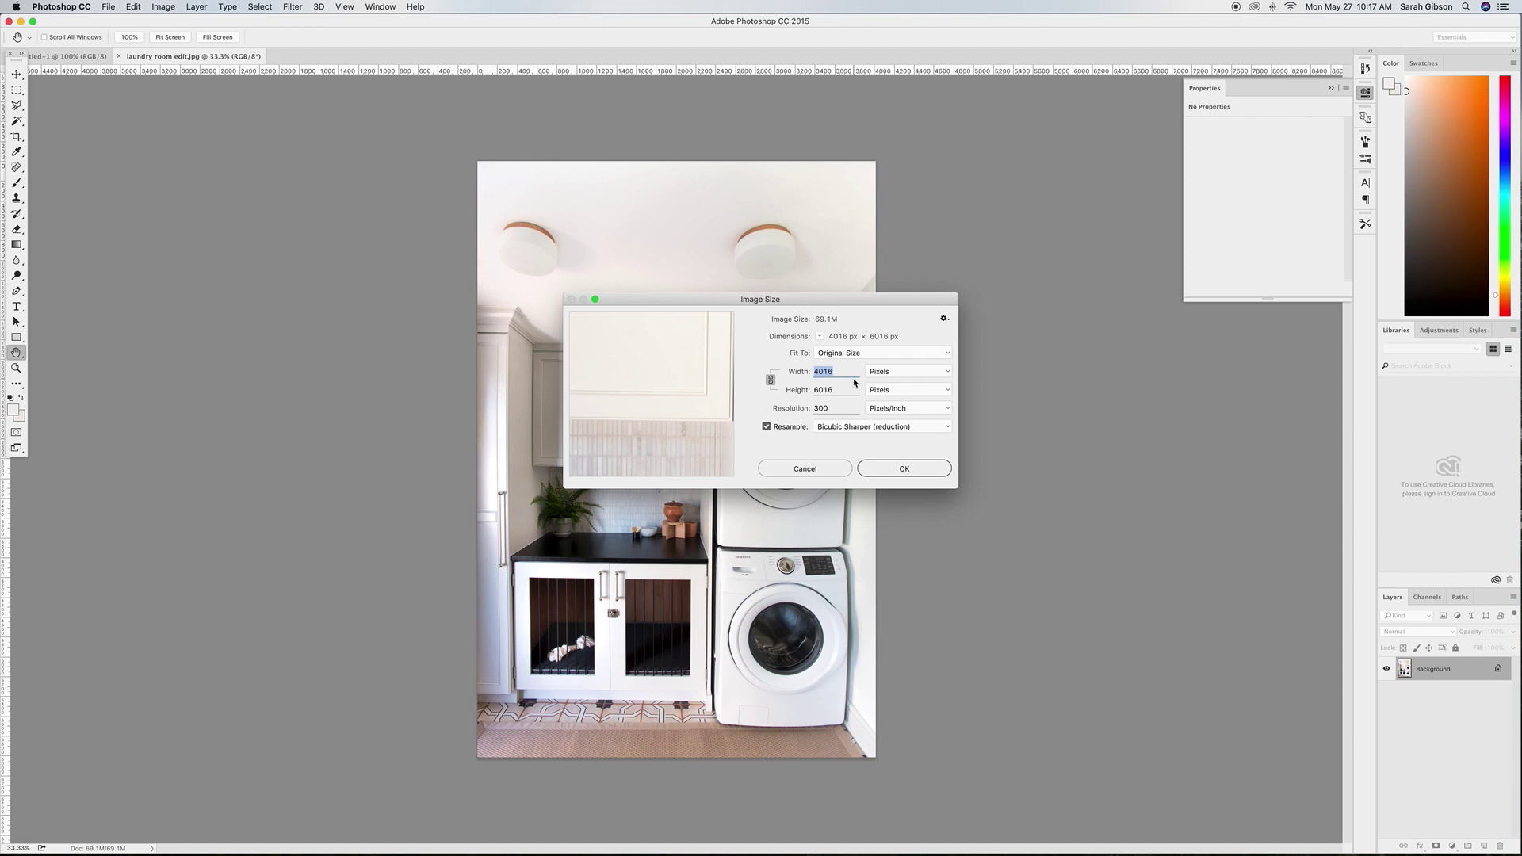
pyautogui.write('1000')
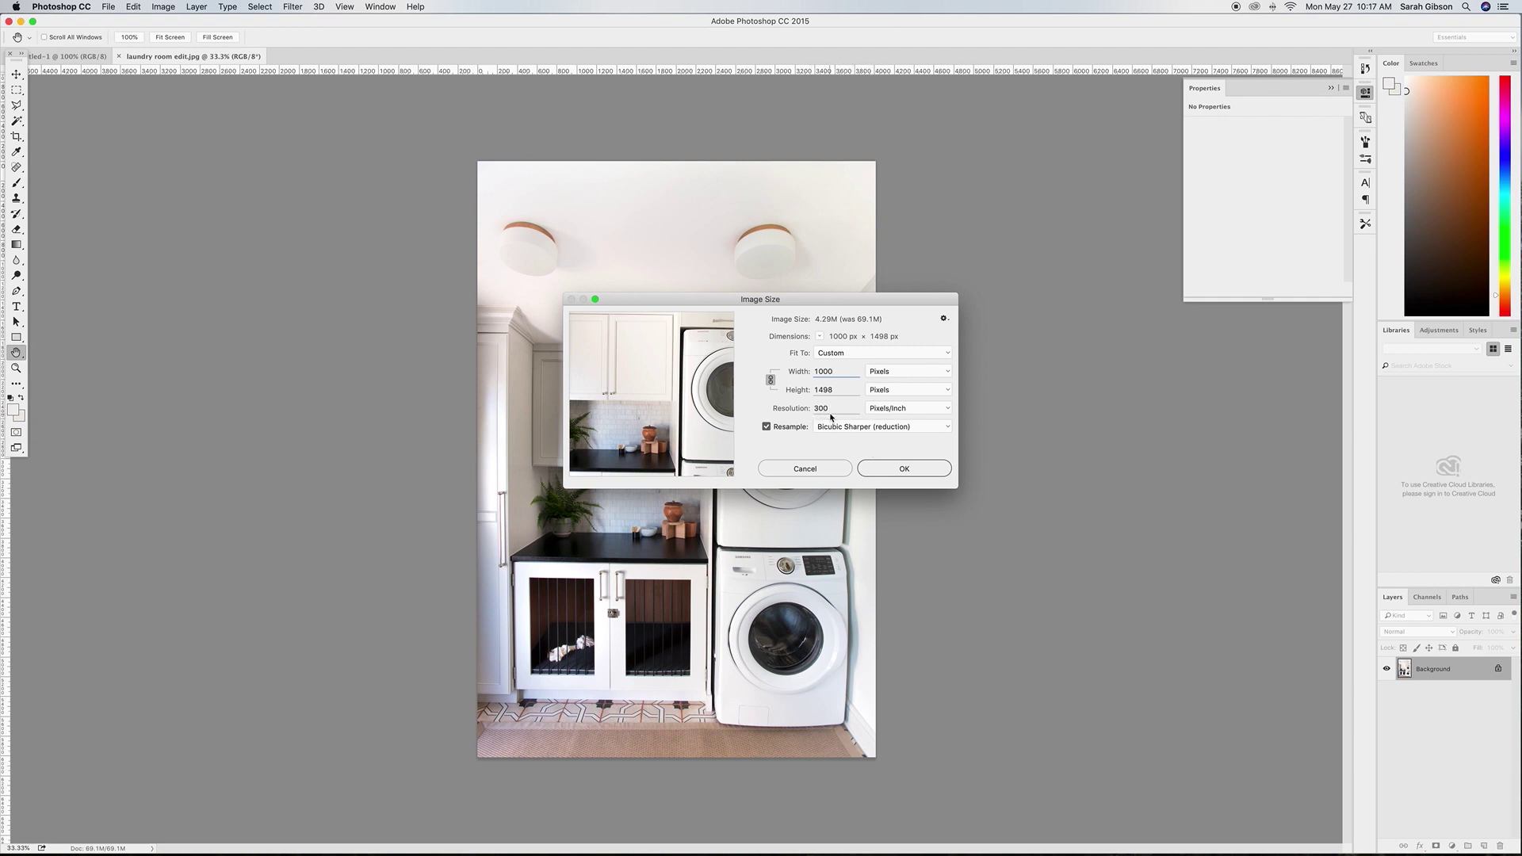
pyautogui.click(845, 430)
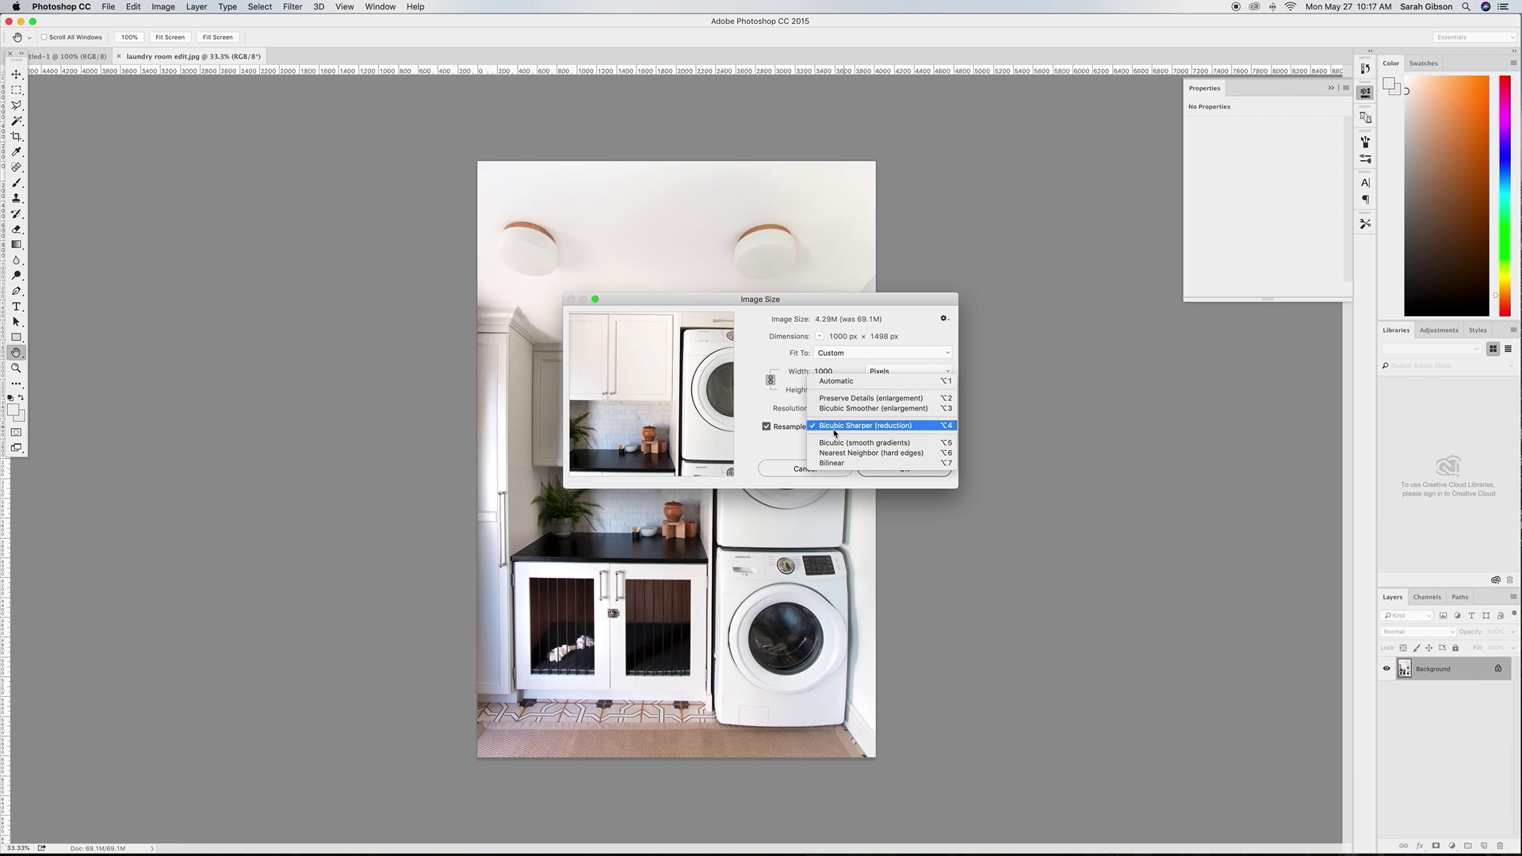
pyautogui.click(875, 433)
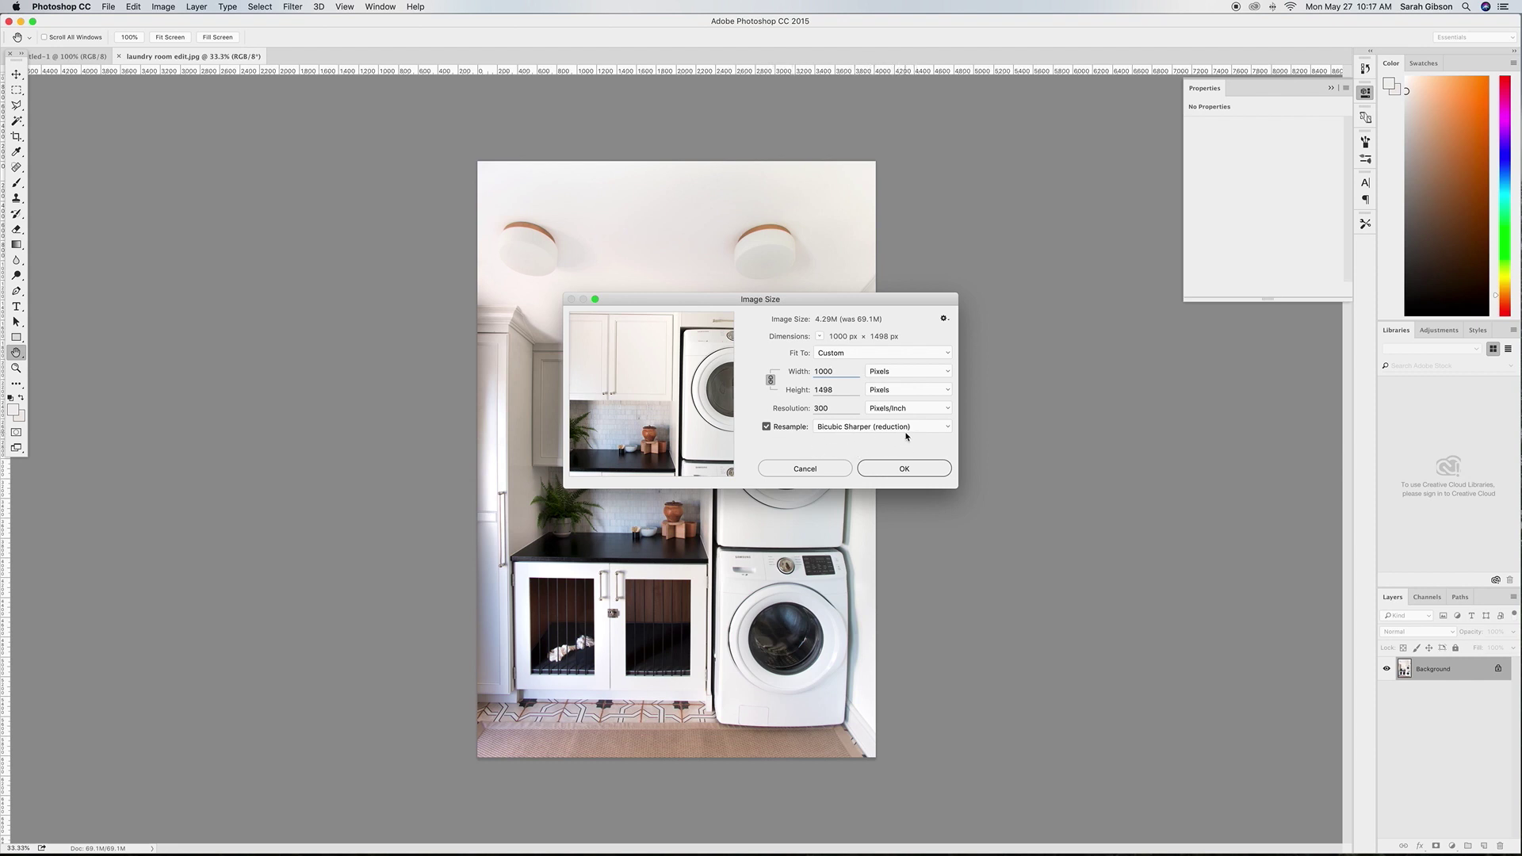
pyautogui.click(904, 469)
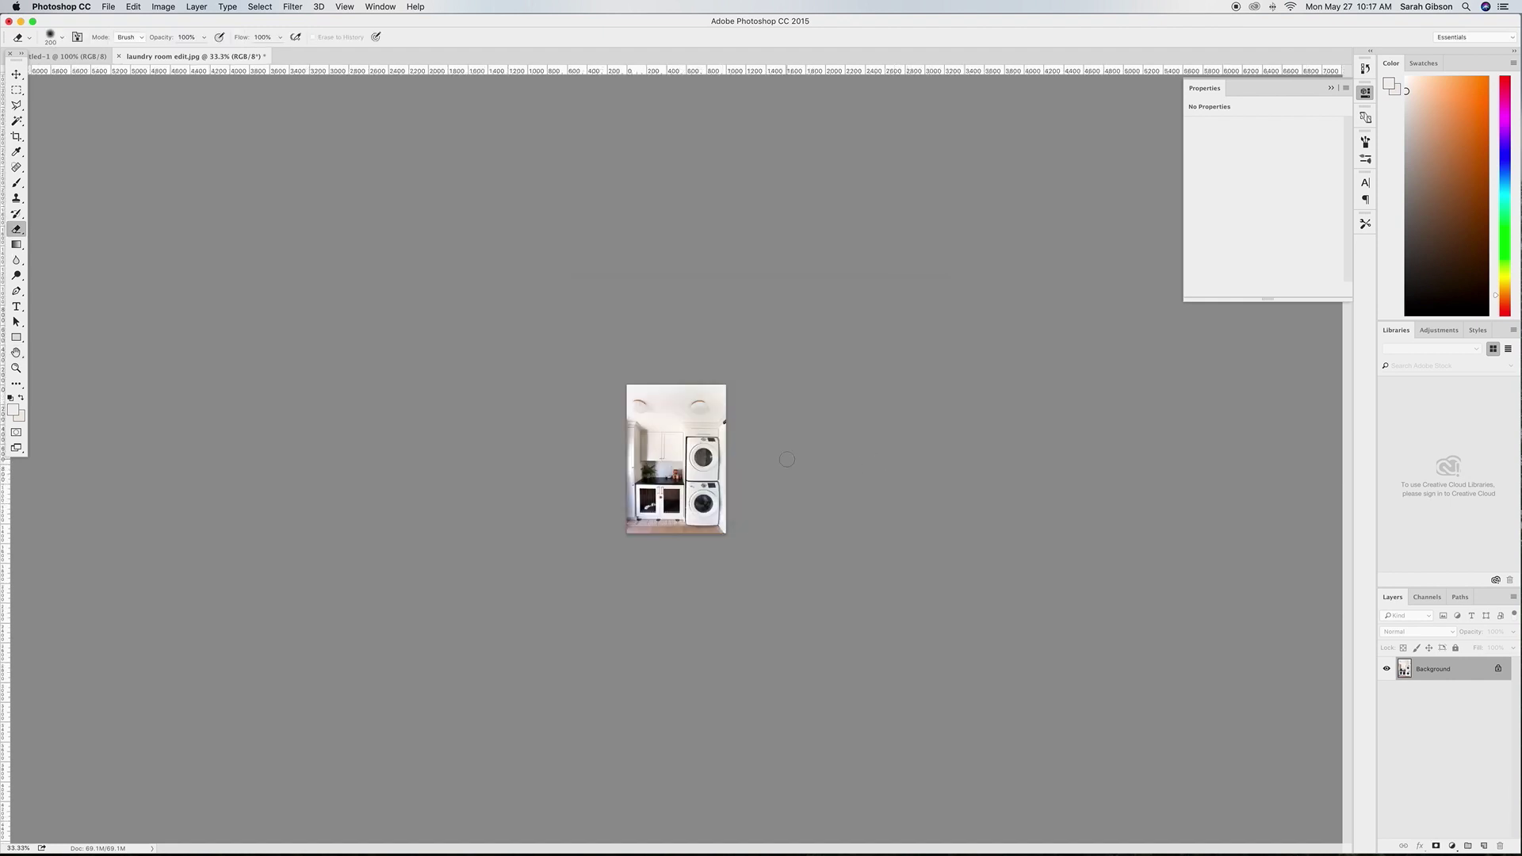
pyautogui.press('v')
pyautogui.press('super+plus')
pyautogui.press('super+plus')
pyautogui.press('super+plus')
pyautogui.press('super+plus')
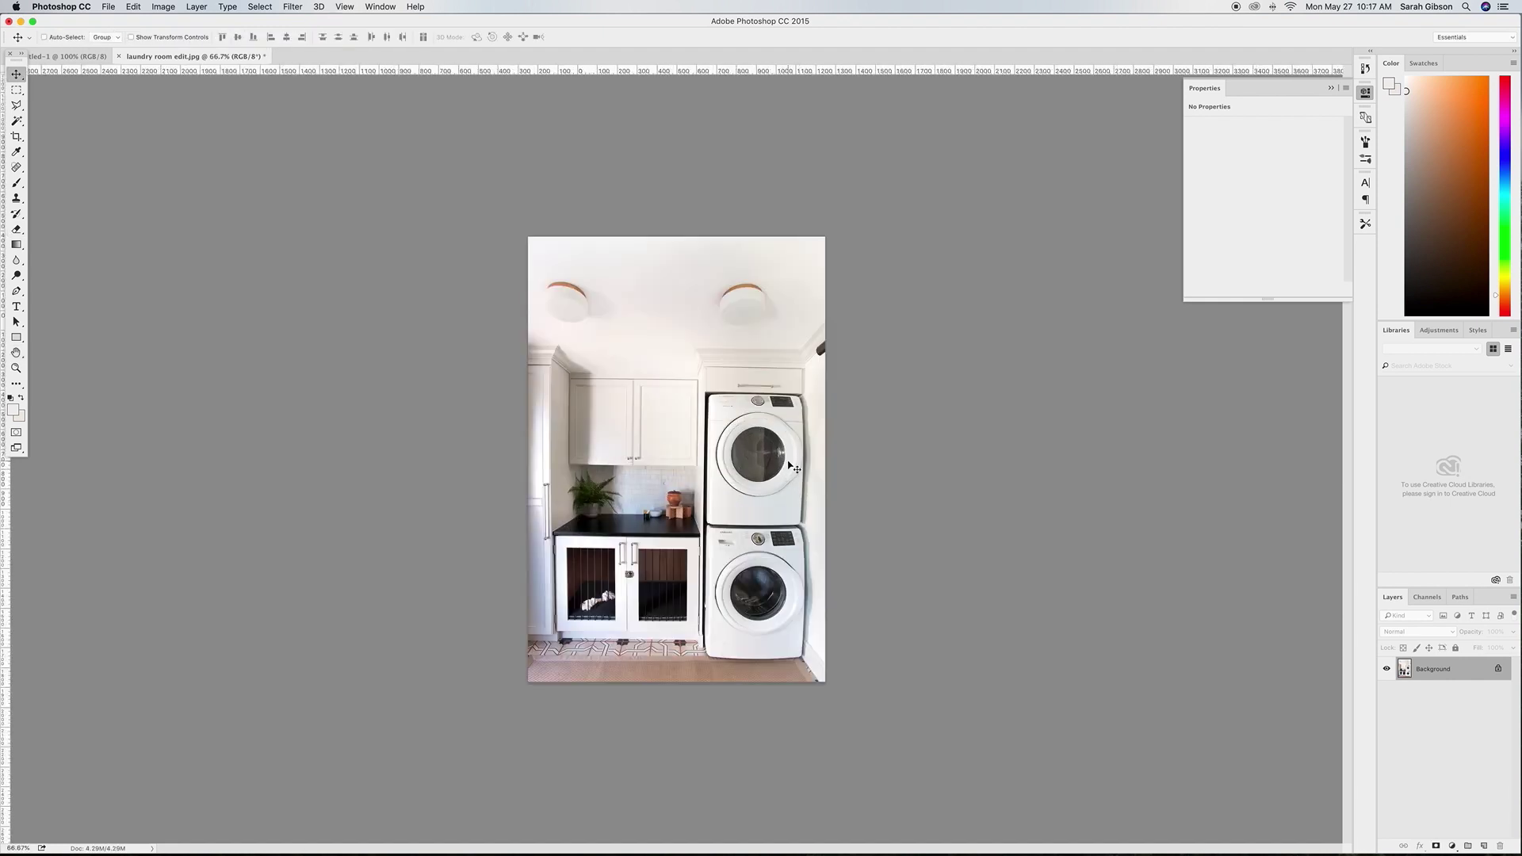
pyautogui.press('super+minus')
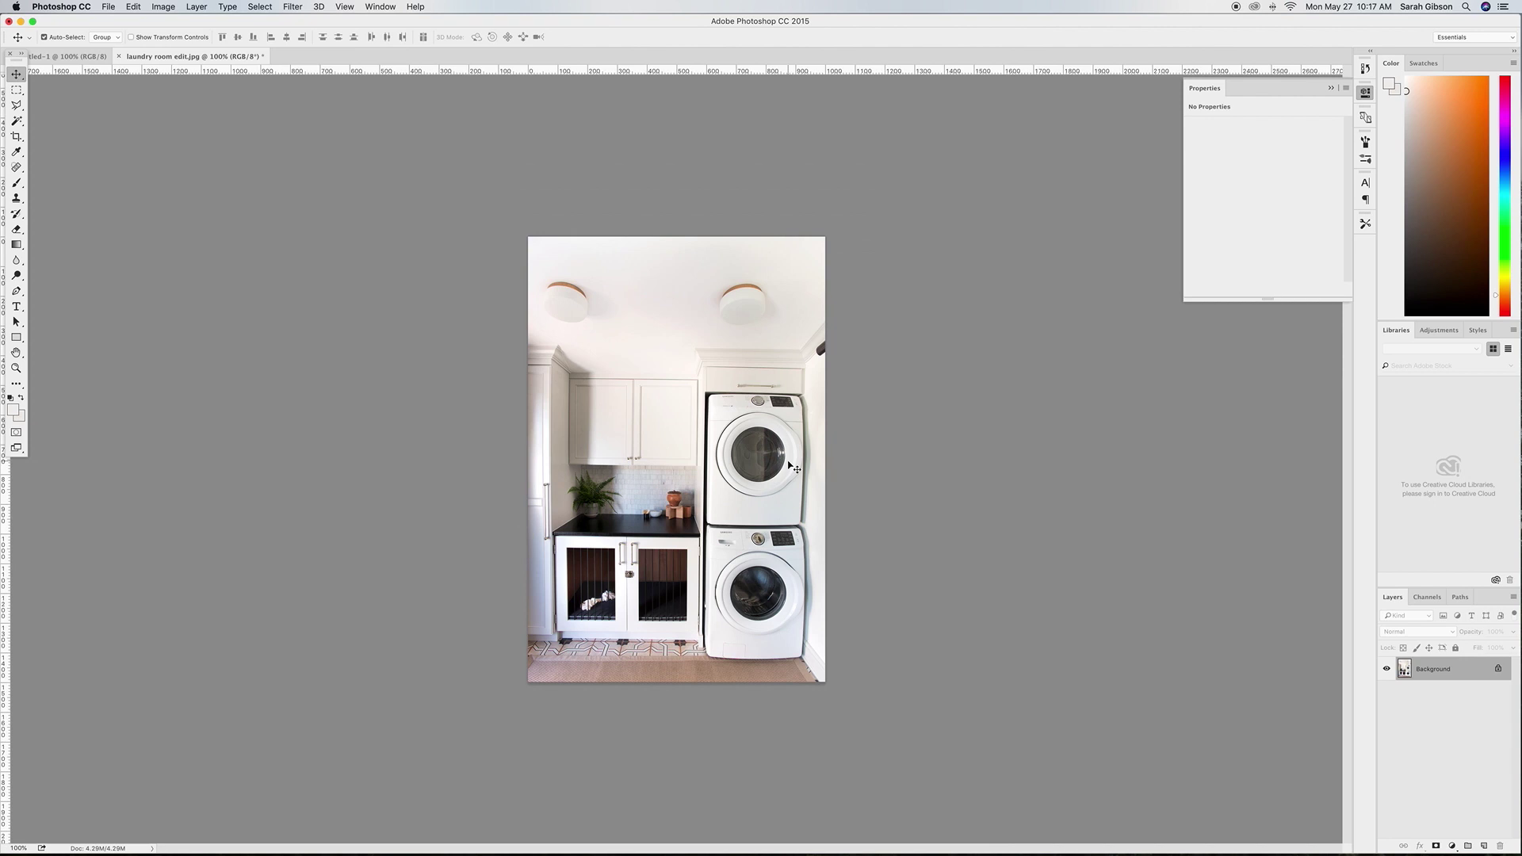